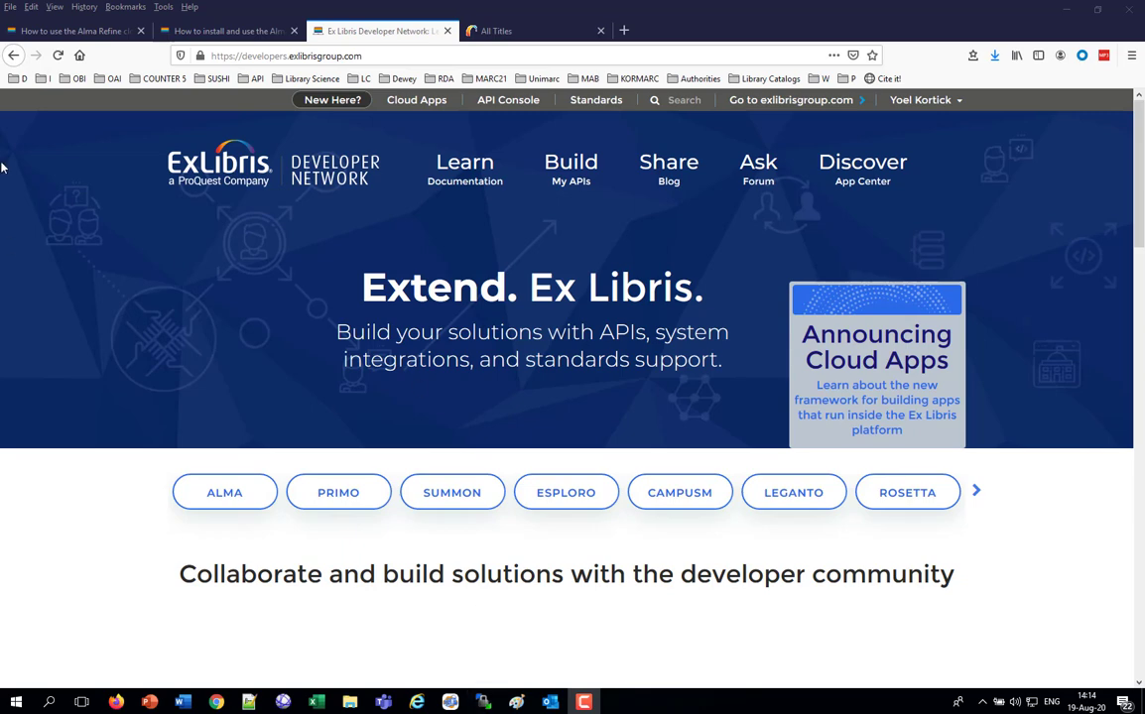
View the blog post on using Alma Refine for service GND, then return to the Ex Libris Developer Network home page
click(57, 30)
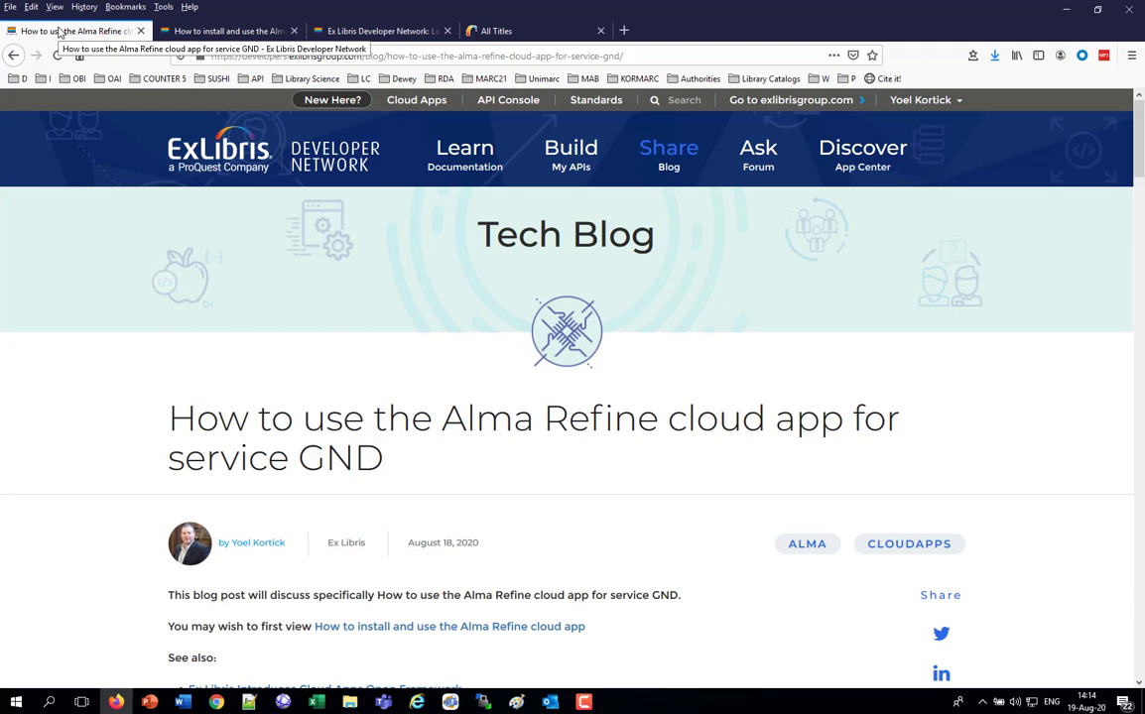
click(327, 31)
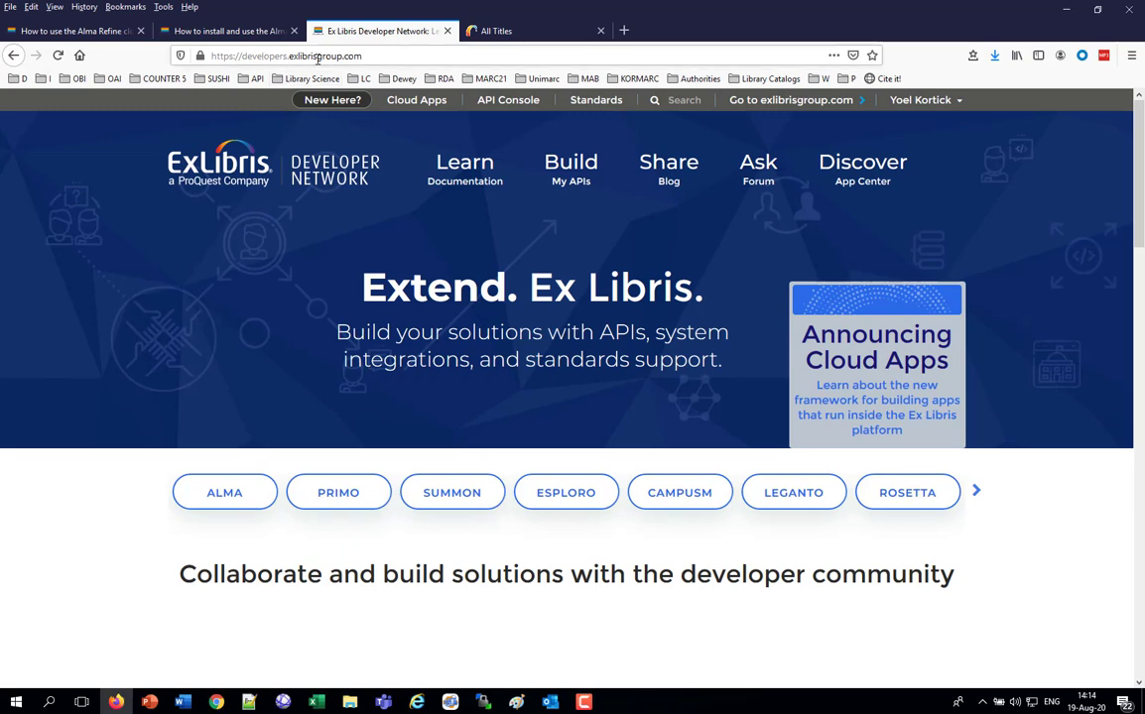
click(370, 56)
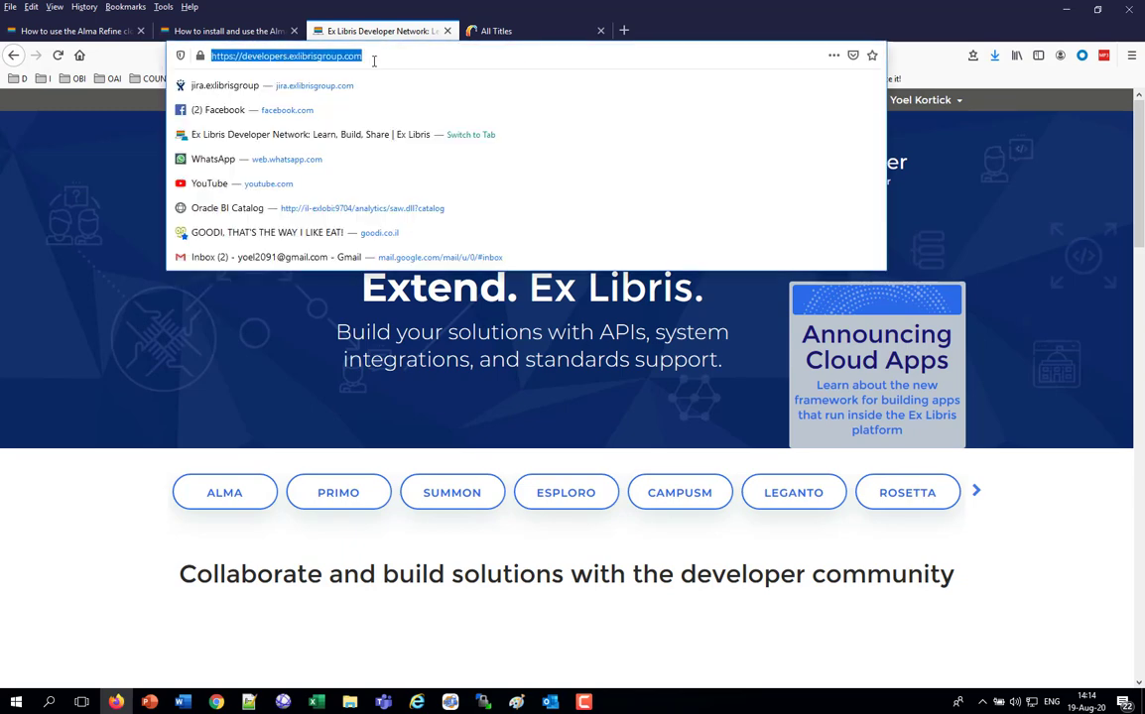
click(947, 149)
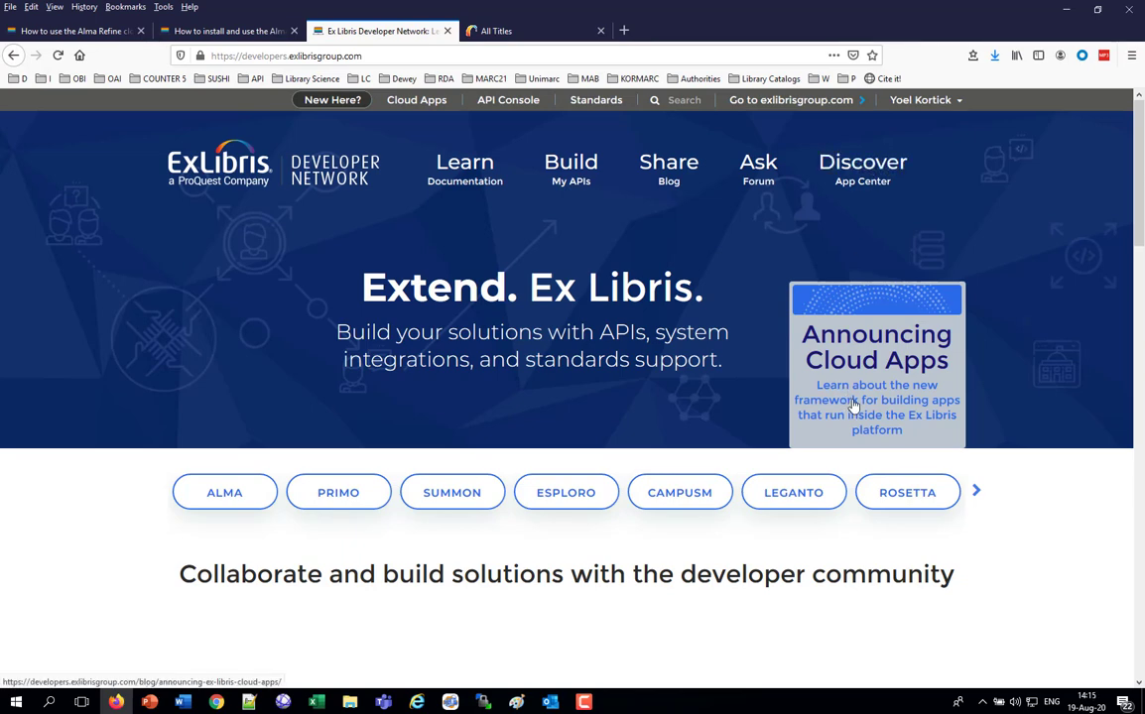
Open the App Center of the Developer Network and look through its app list down to Alma Refine
click(872, 180)
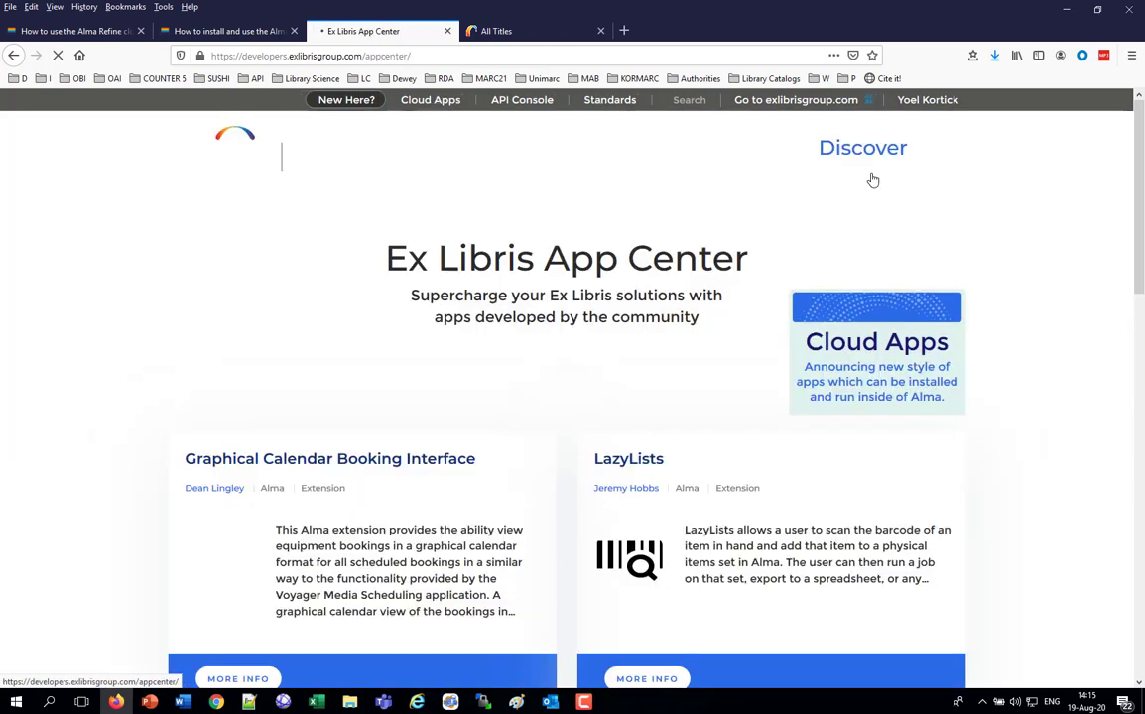
scroll(986, 460, down, 3)
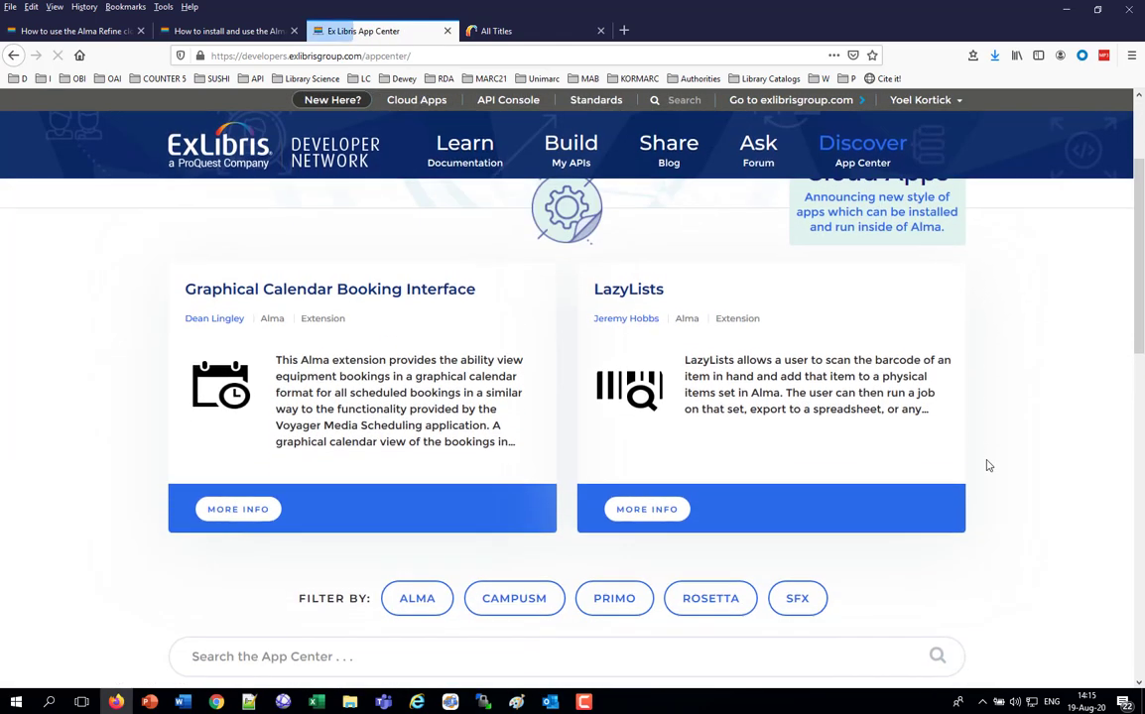
scroll(988, 464, up, 3)
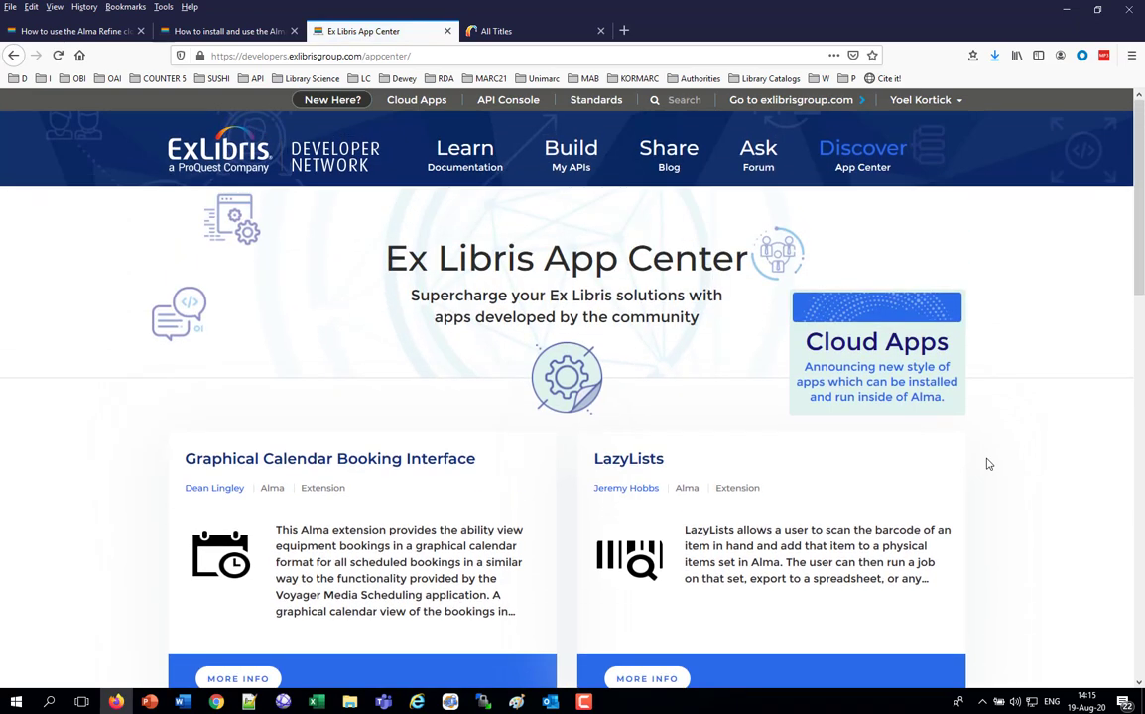
scroll(987, 463, down, 3)
scroll(987, 464, down, 2)
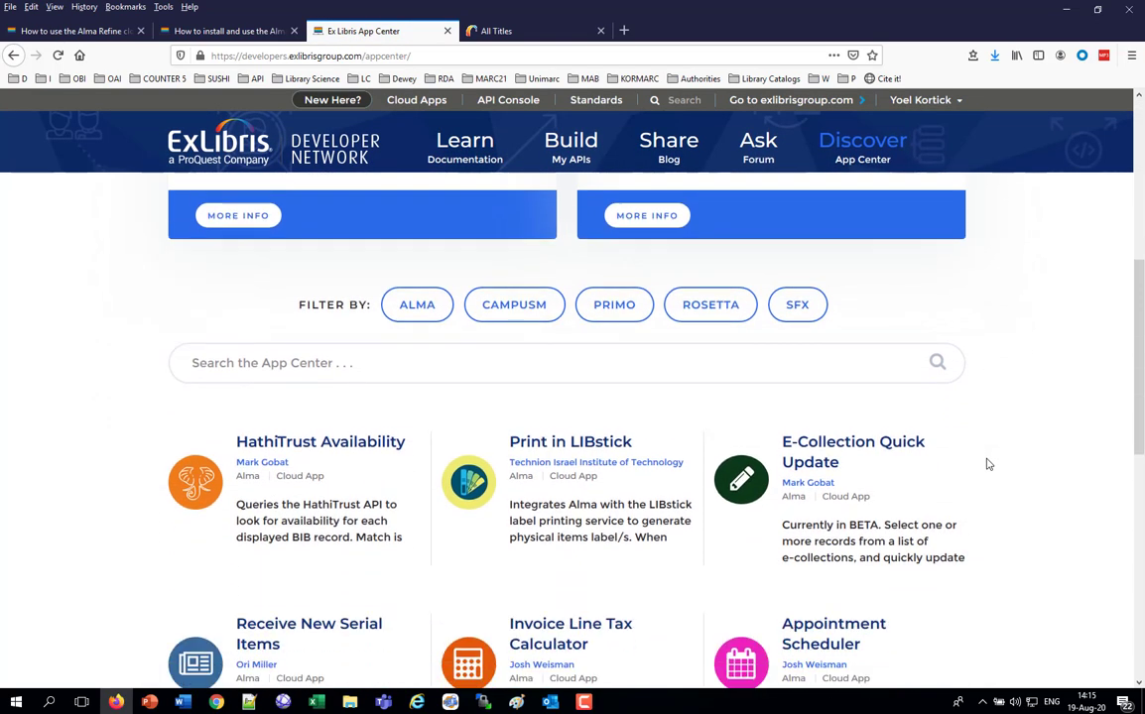
scroll(992, 459, down, 2)
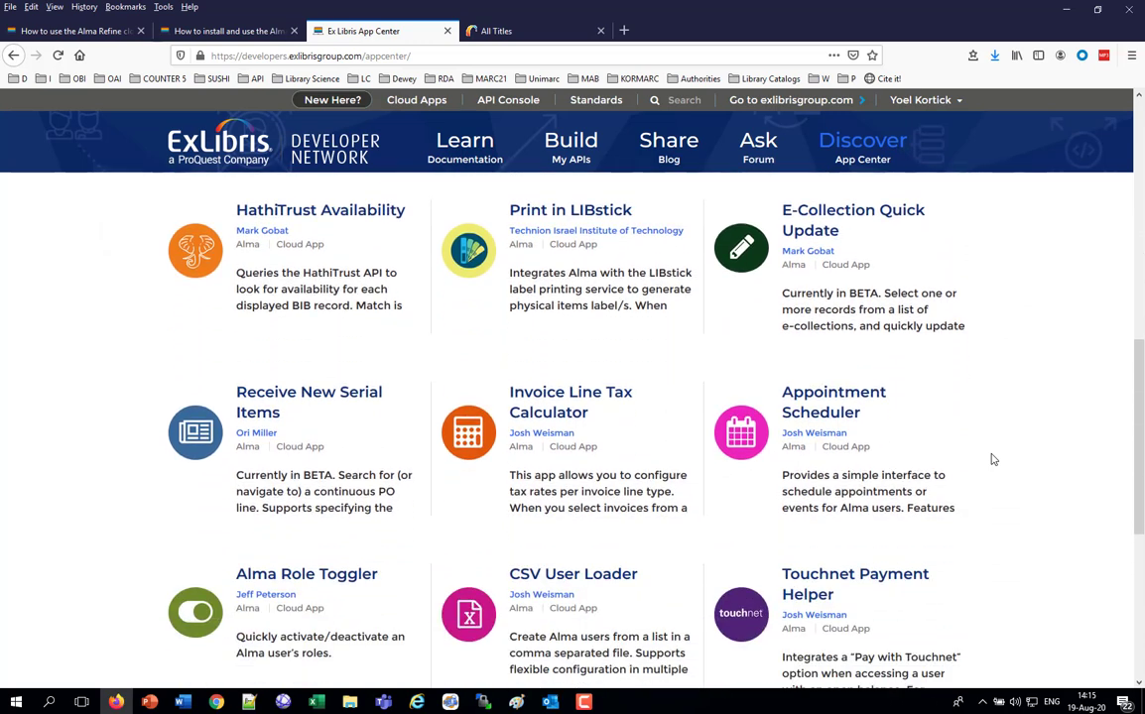
scroll(992, 461, down, 4)
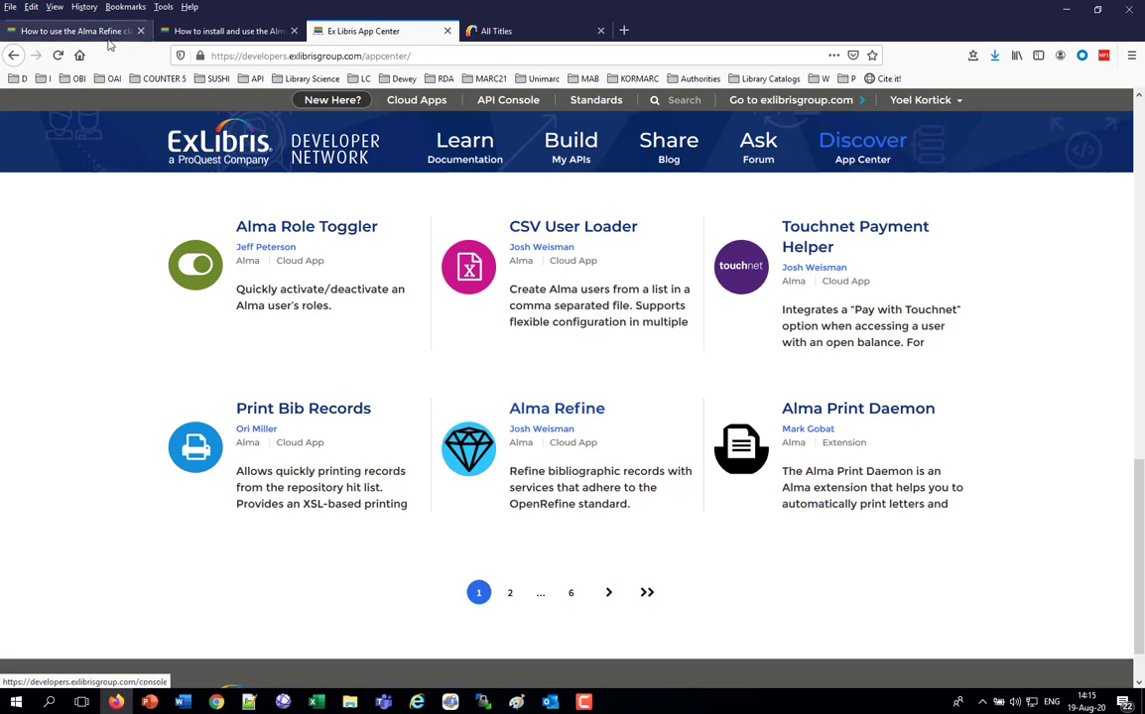
Go to the Tech Blog from the Alma Refine installation post and search it for "cloud app"
click(198, 35)
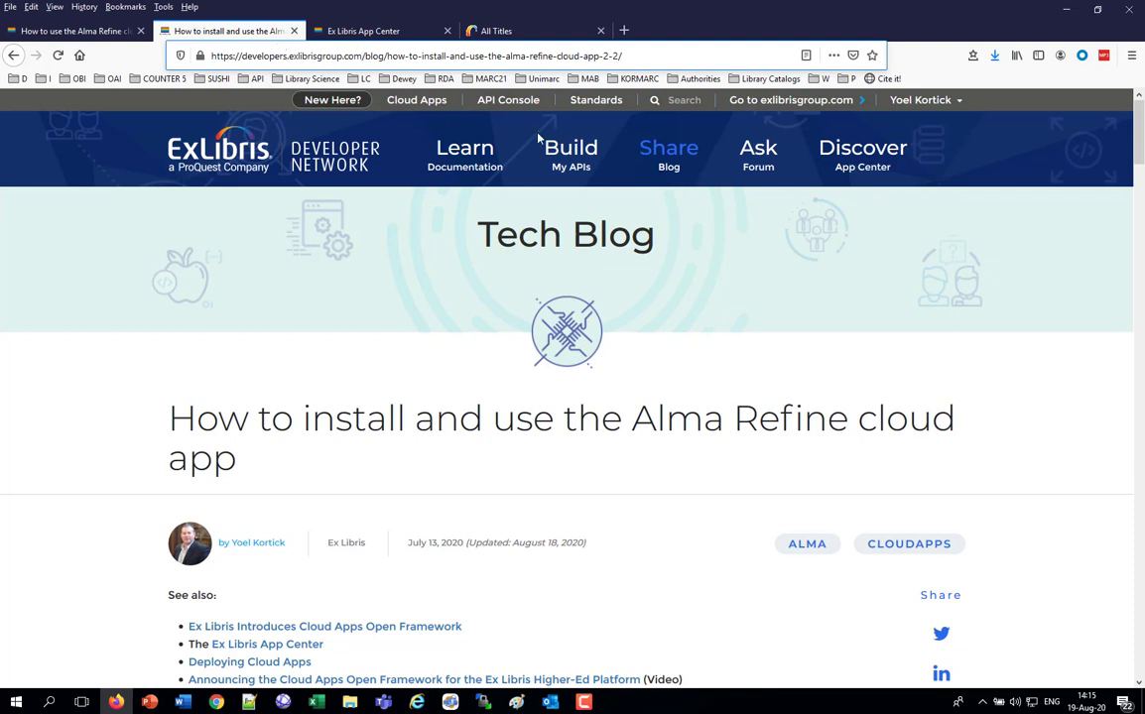
click(671, 169)
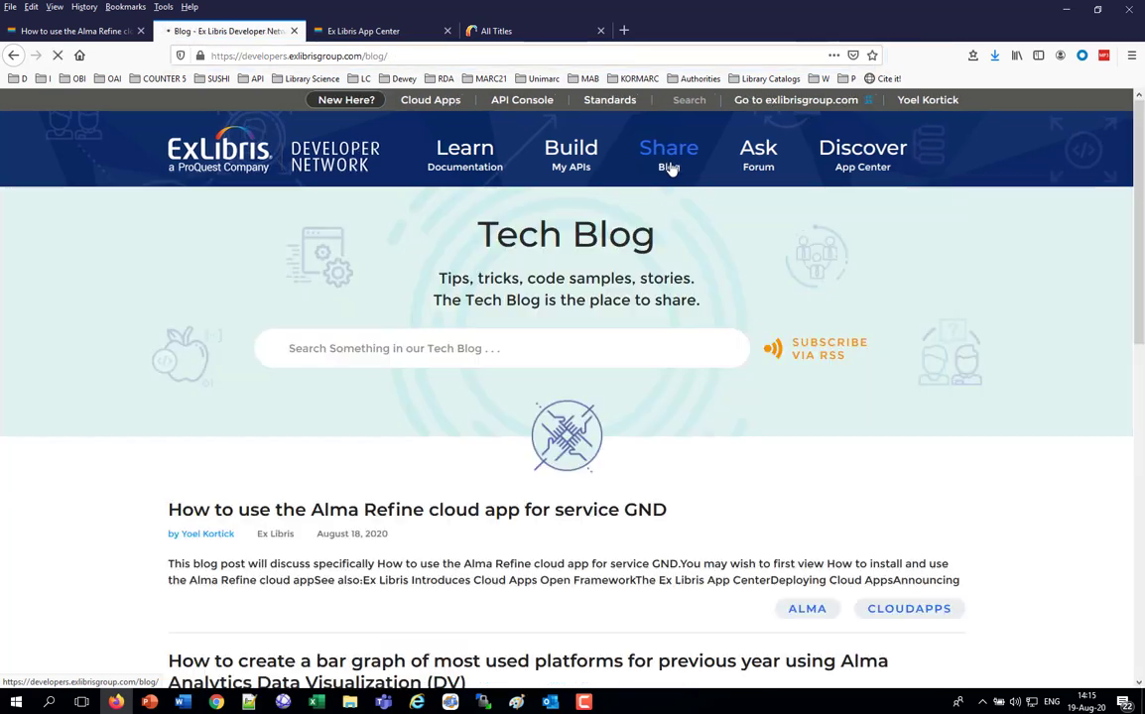
click(435, 356)
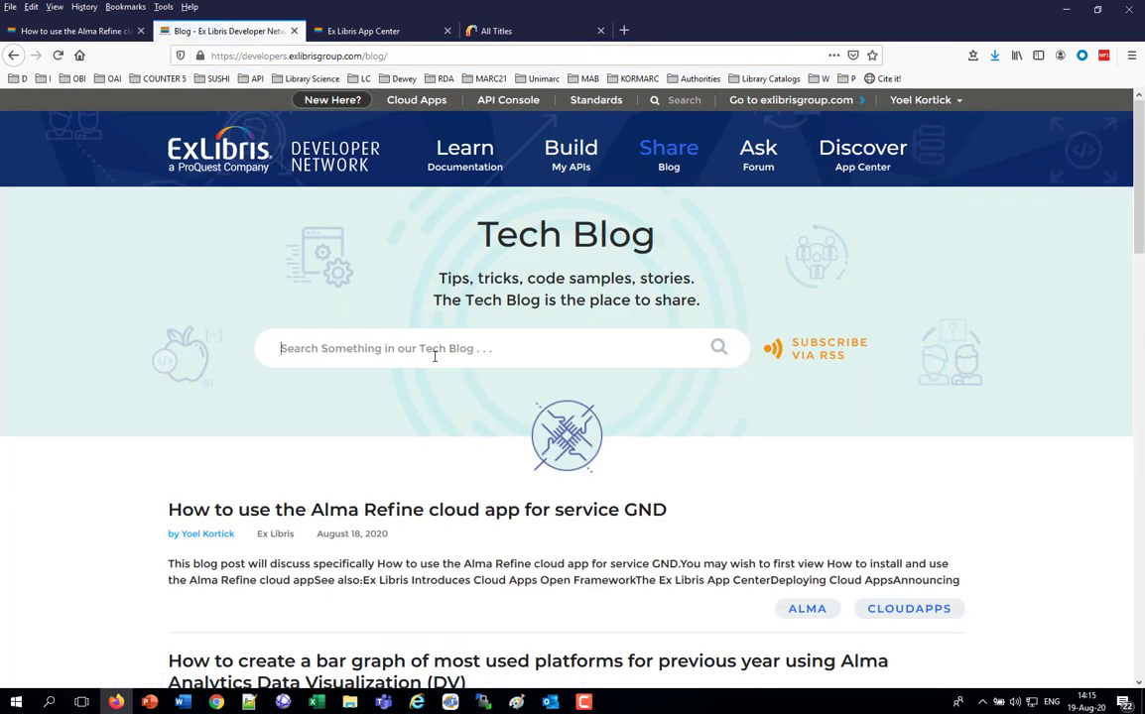
text(cloud ap)
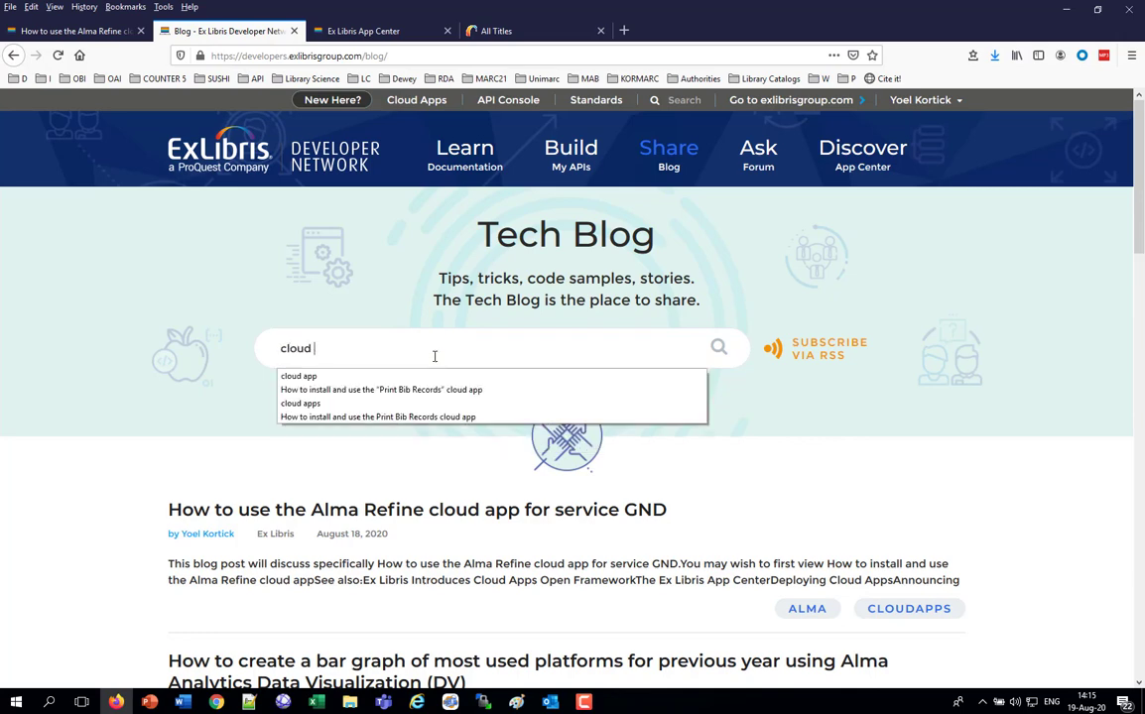
text(p)
key(Return)
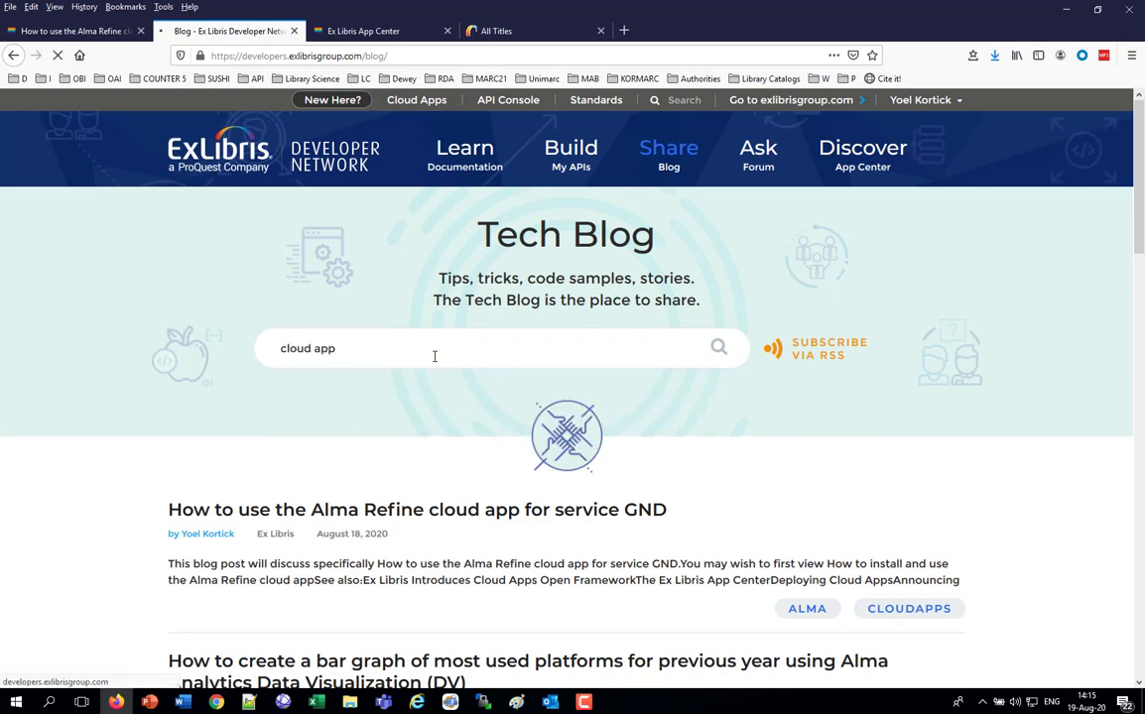
Look through the search results and list the blog posts tagged cloudapps
scroll(1055, 364, down, 2)
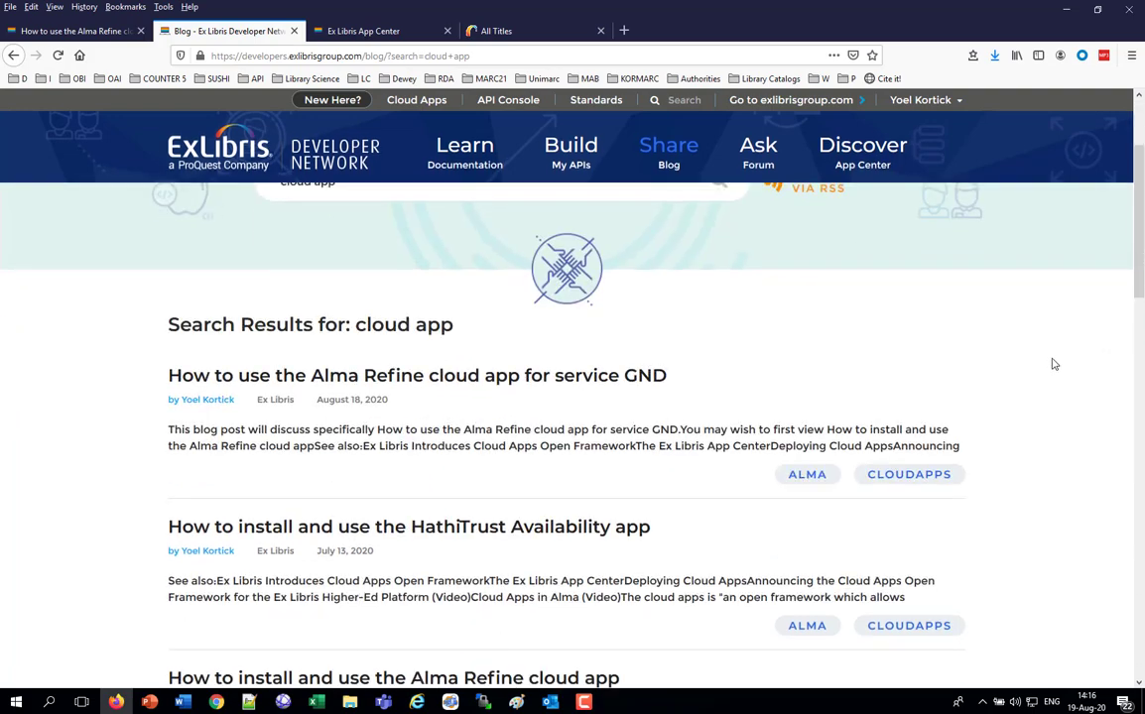
scroll(1054, 365, down, 5)
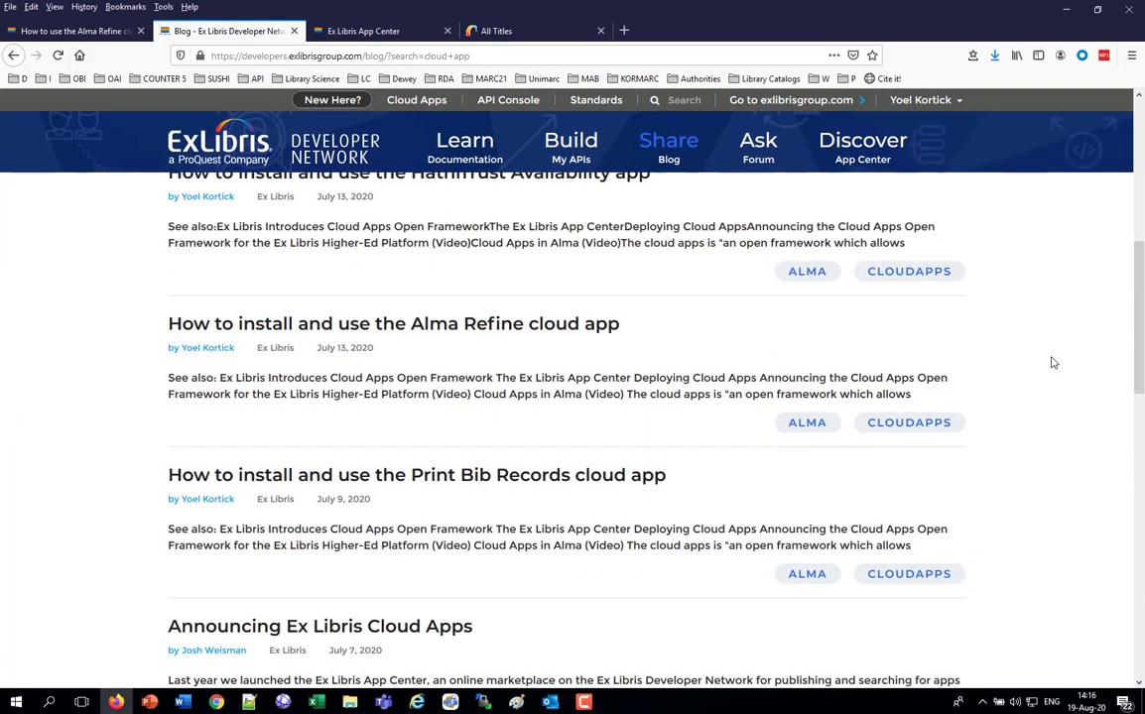
scroll(1053, 363, down, 5)
scroll(1041, 372, up, 6)
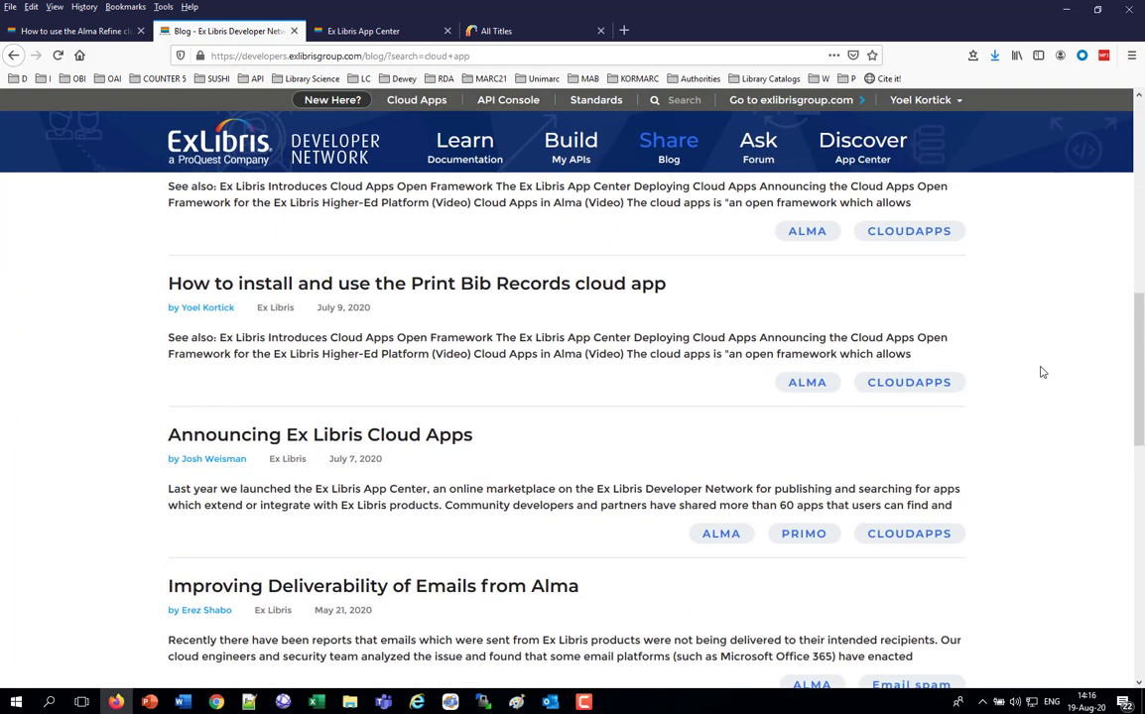
scroll(1042, 372, up, 4)
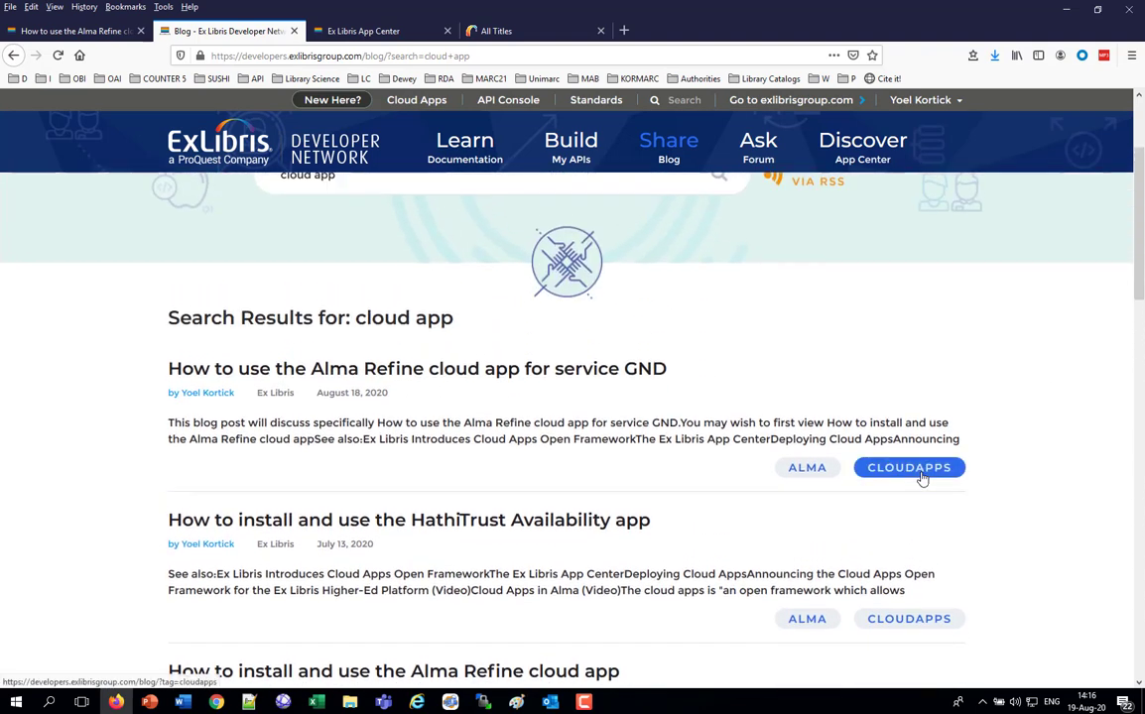
click(922, 479)
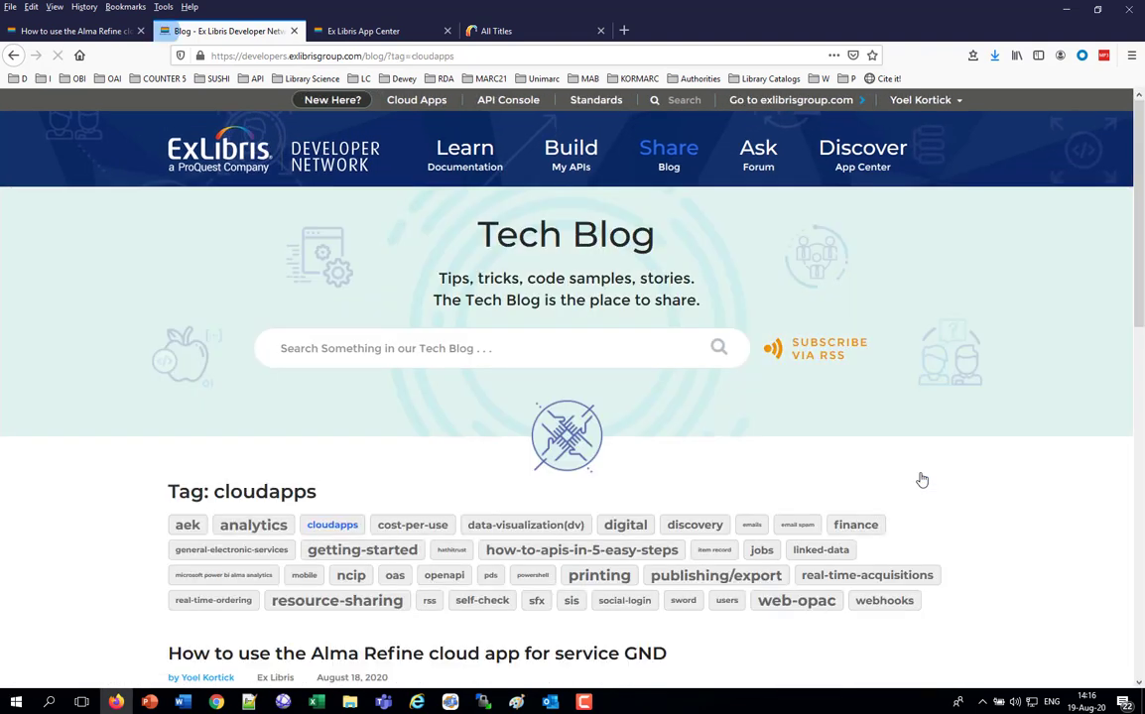
scroll(922, 480, down, 5)
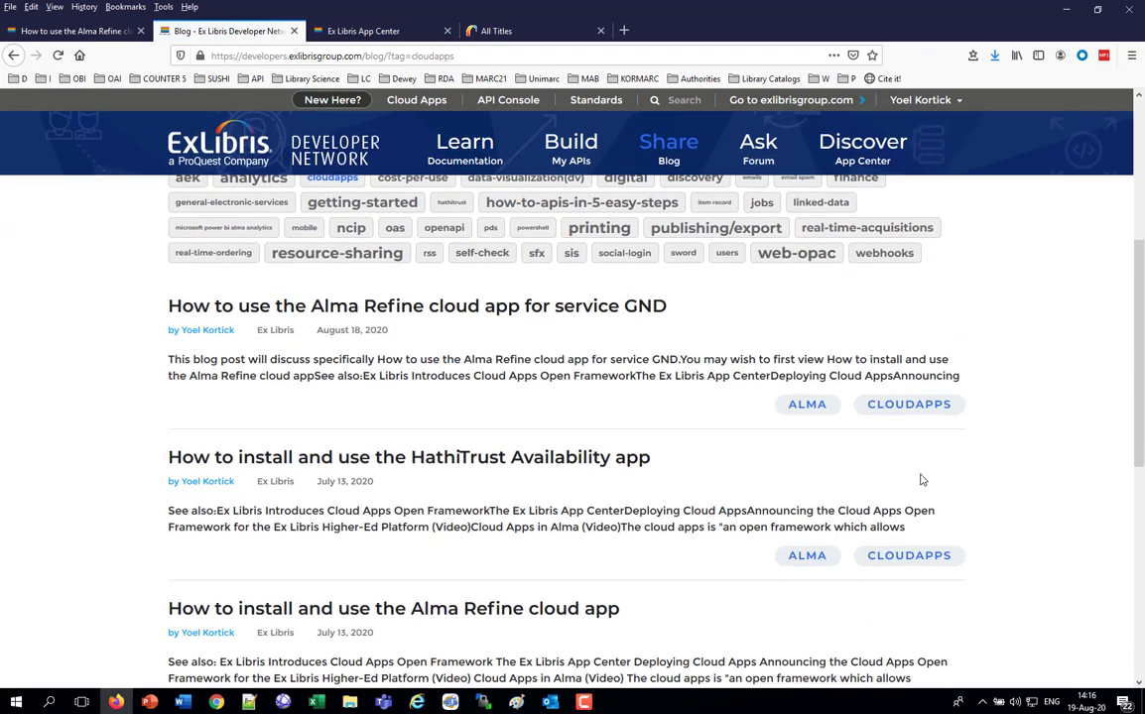
Return to the already open blog post "How to use the Alma Refine cloud app for service GND" and glance over its beginning
click(27, 33)
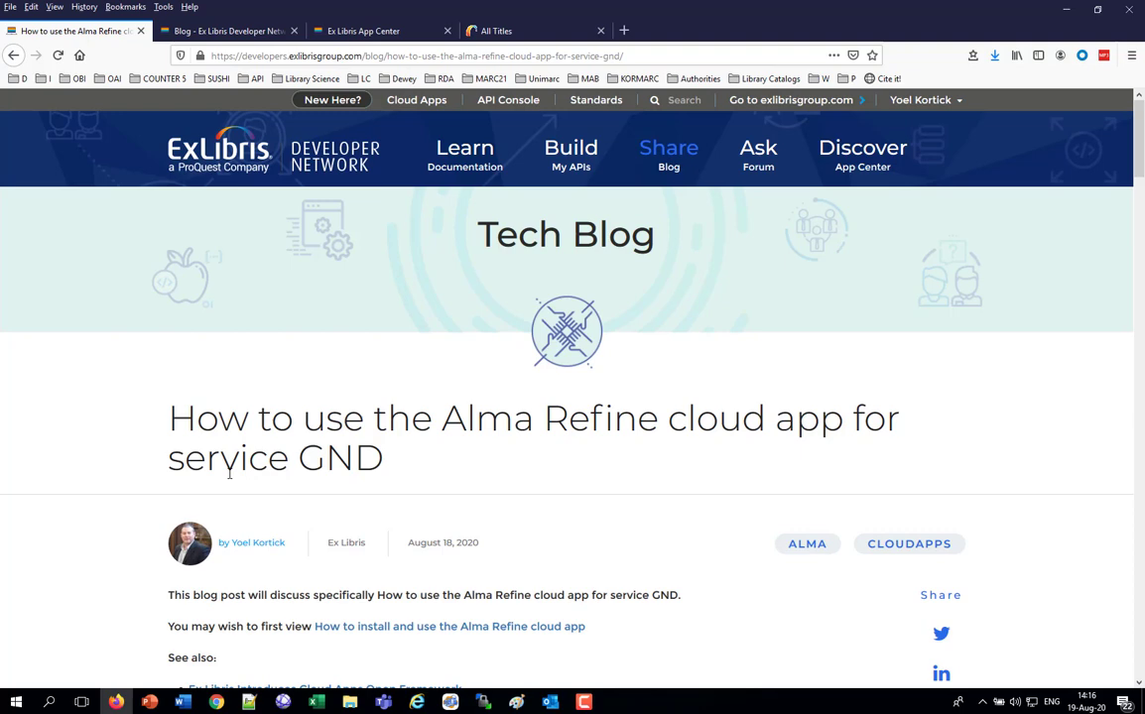
scroll(229, 474, down, 2)
scroll(230, 474, up, 2)
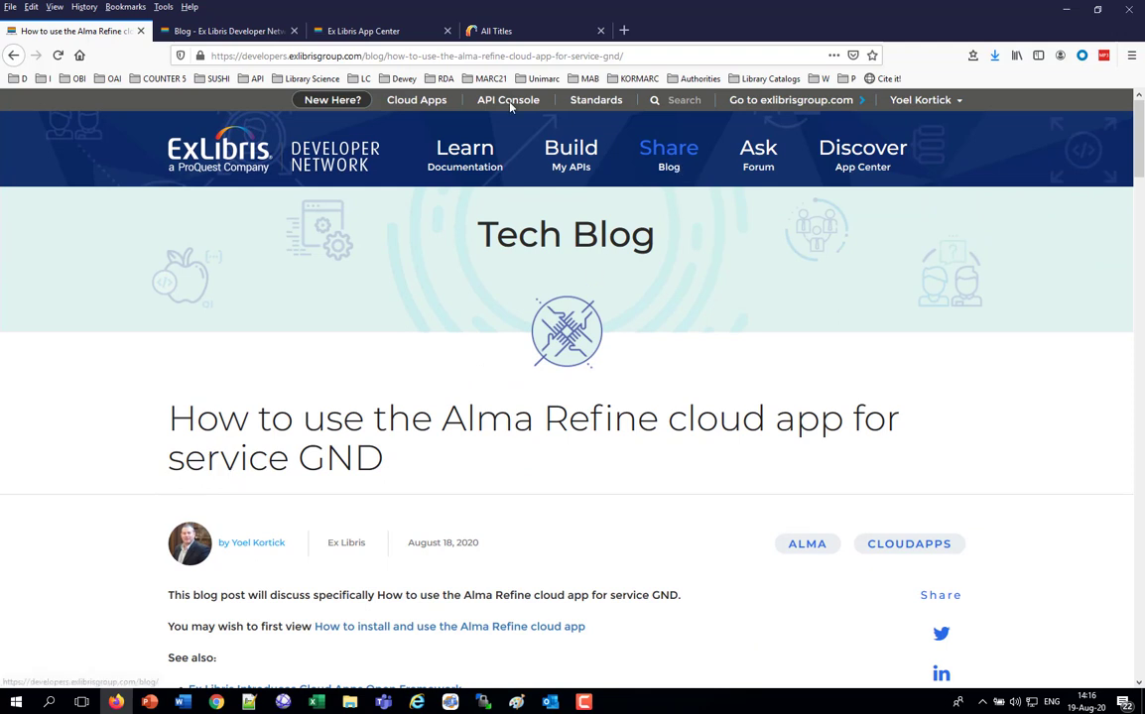
Go from the GND post to the Tech Blog's main page and search it for "cloud apps"
click(670, 169)
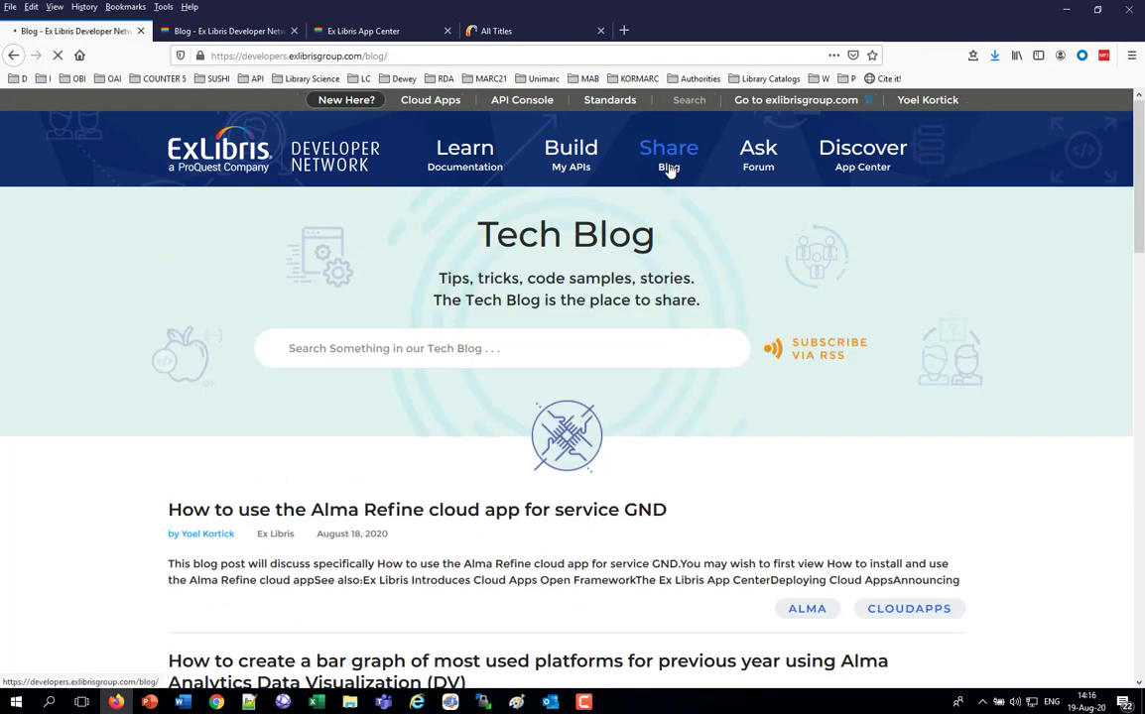
click(417, 363)
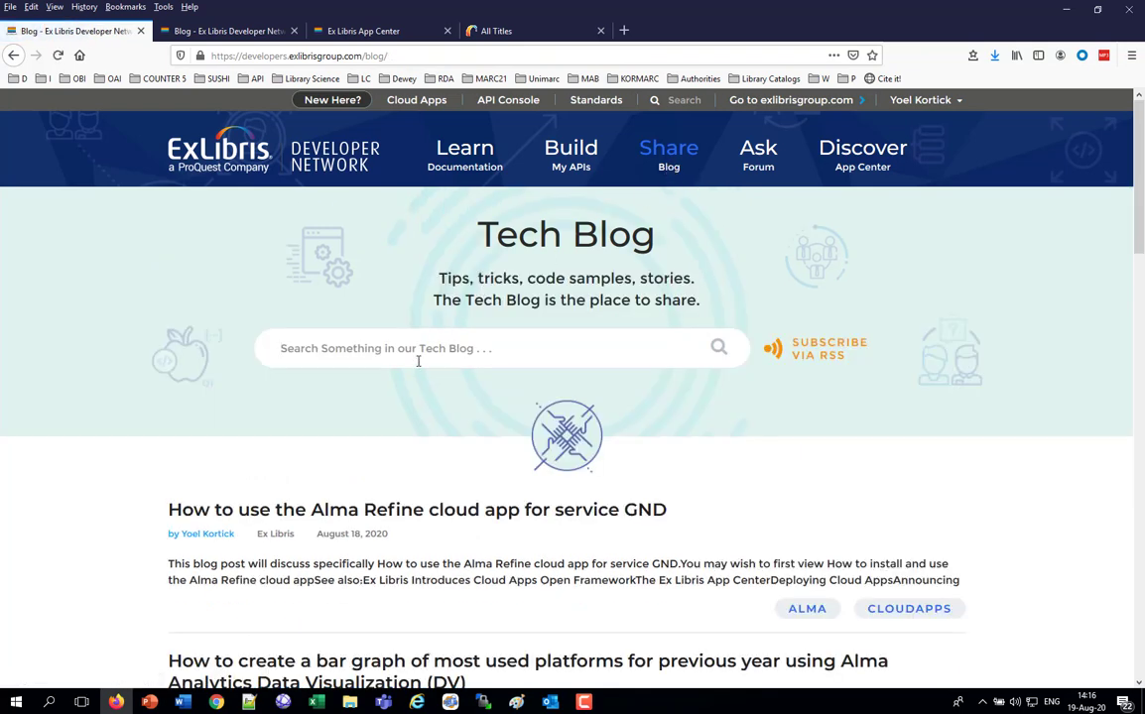
text(clpou)
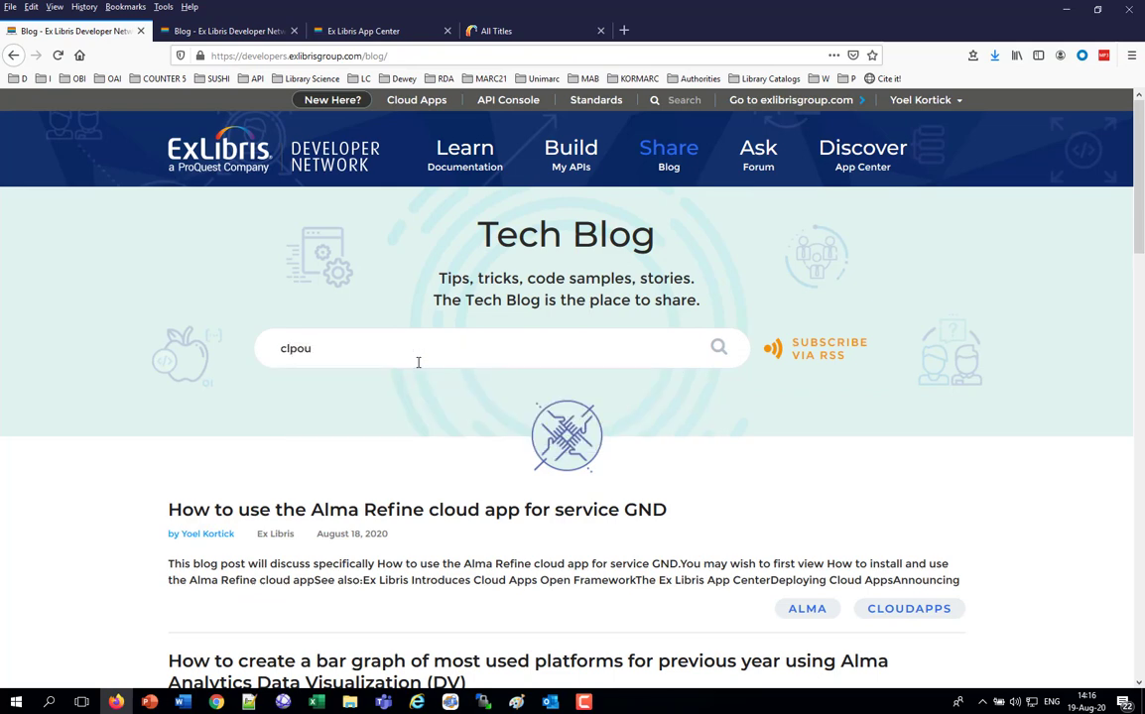
key(BackSpace)
key(BackSpace)
key(BackSpace)
text(o)
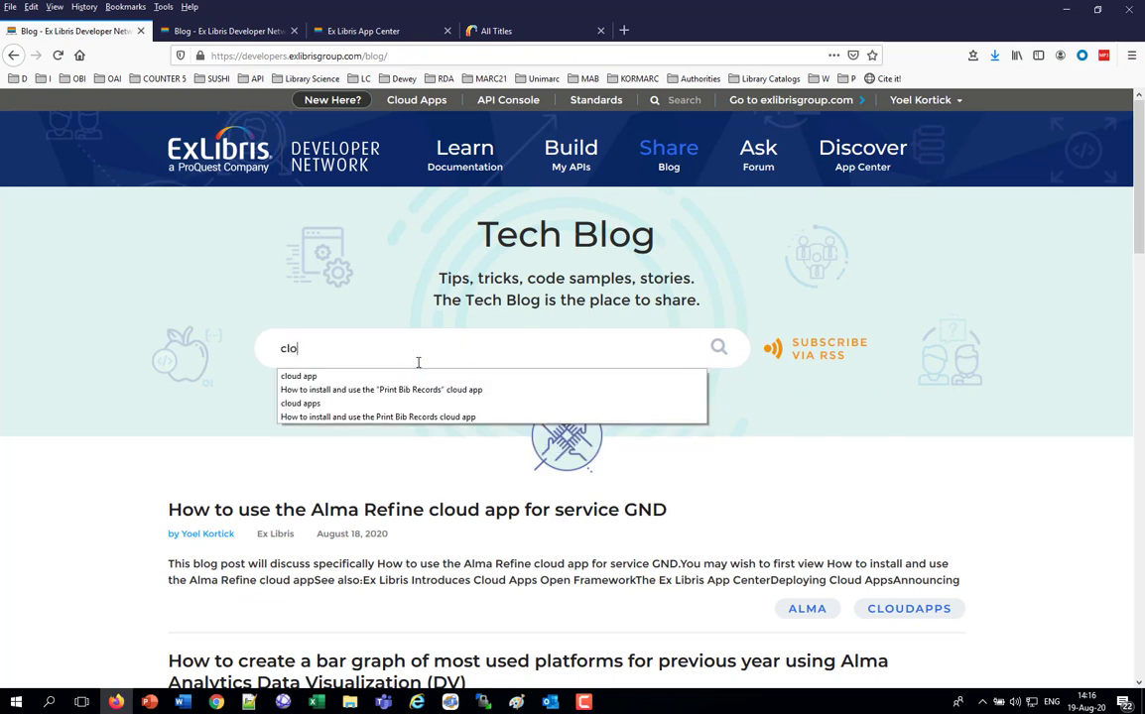
text(ud apps)
key(Return)
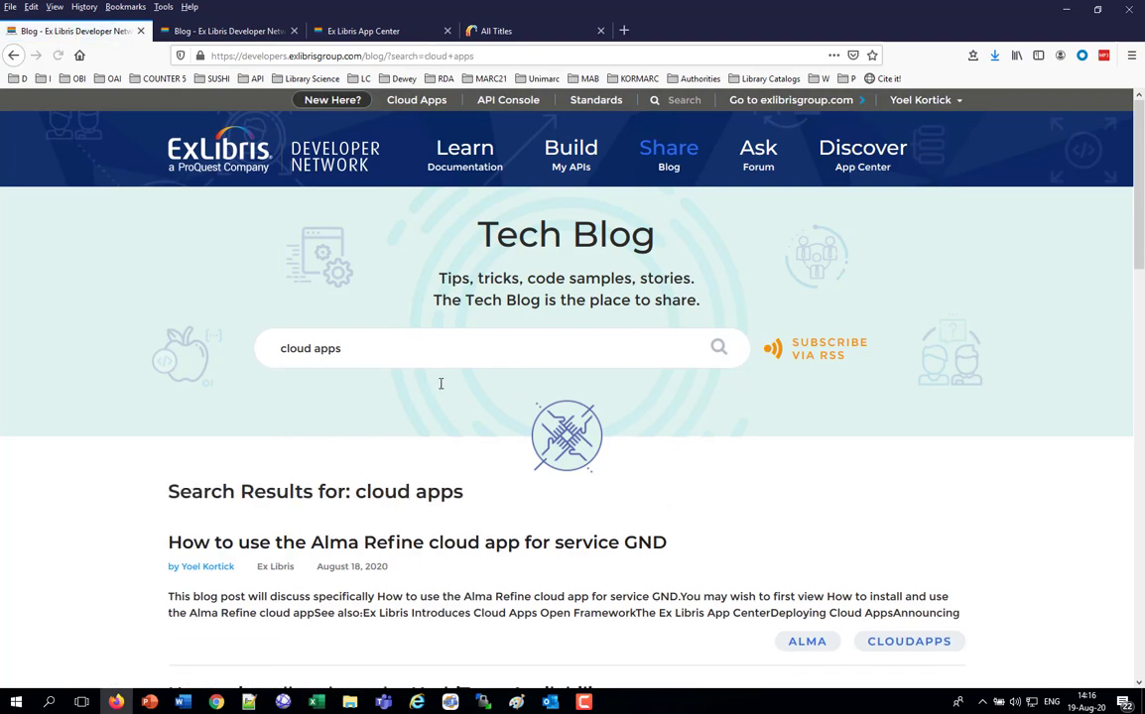
Open the result "How to use the Alma Refine cloud app for service GND" and examine section ONE on the request to add GND
scroll(735, 461, down, 5)
scroll(735, 466, up, 4)
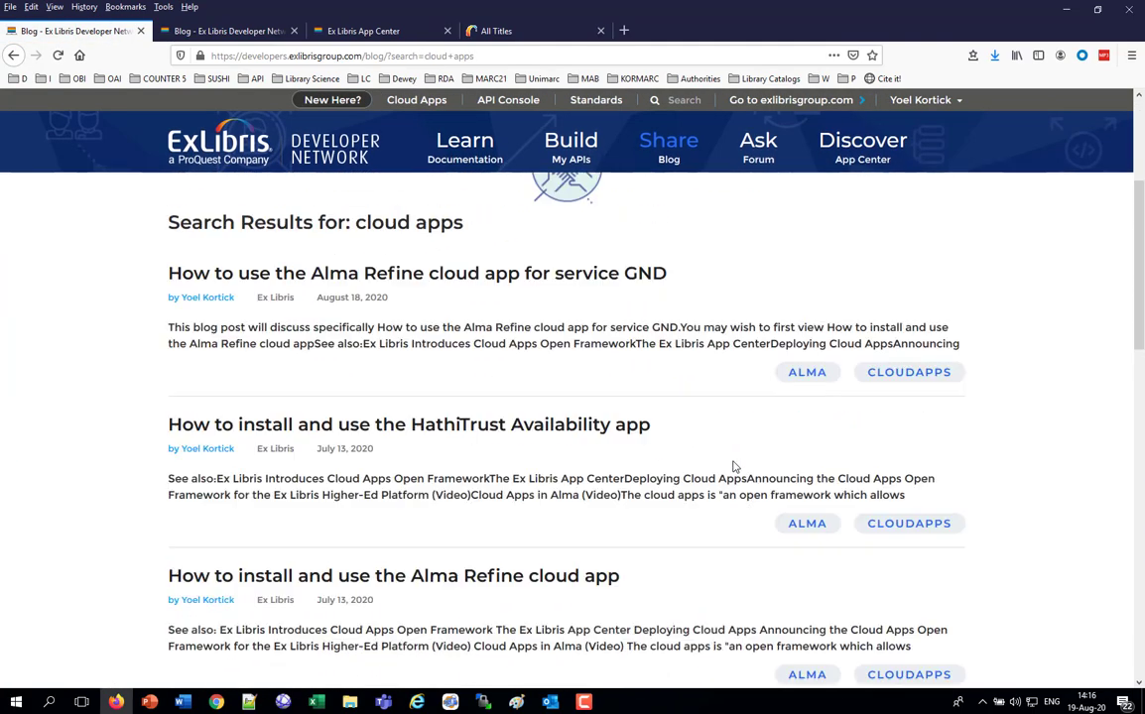
click(909, 468)
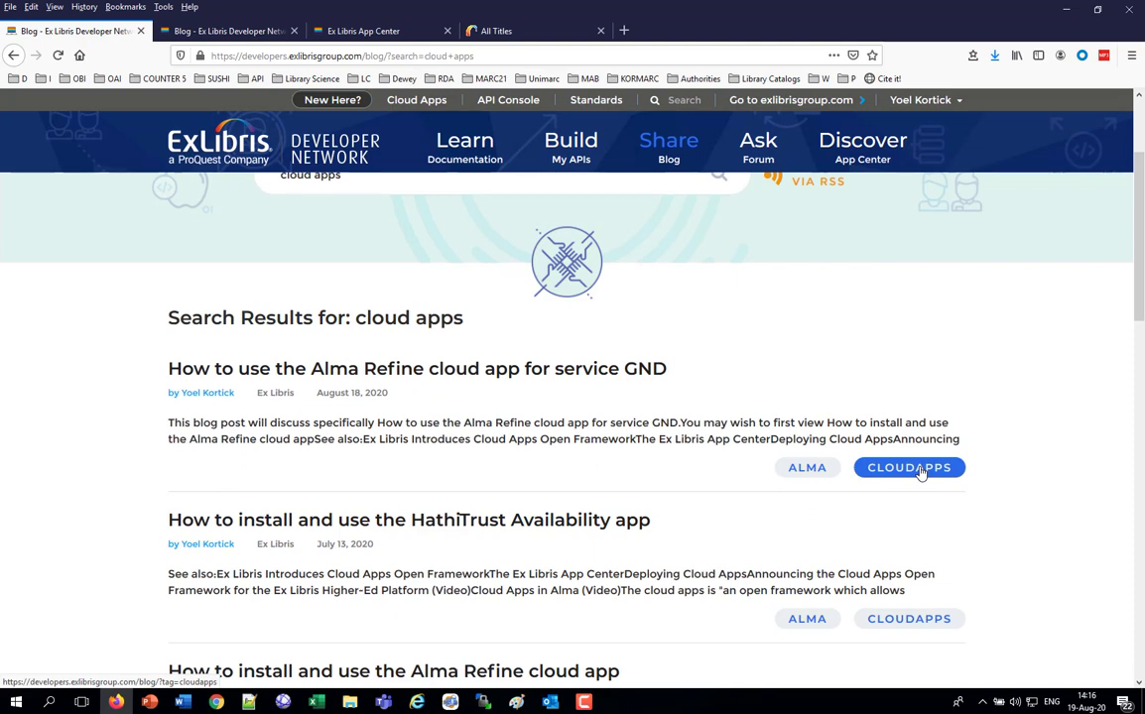
click(406, 373)
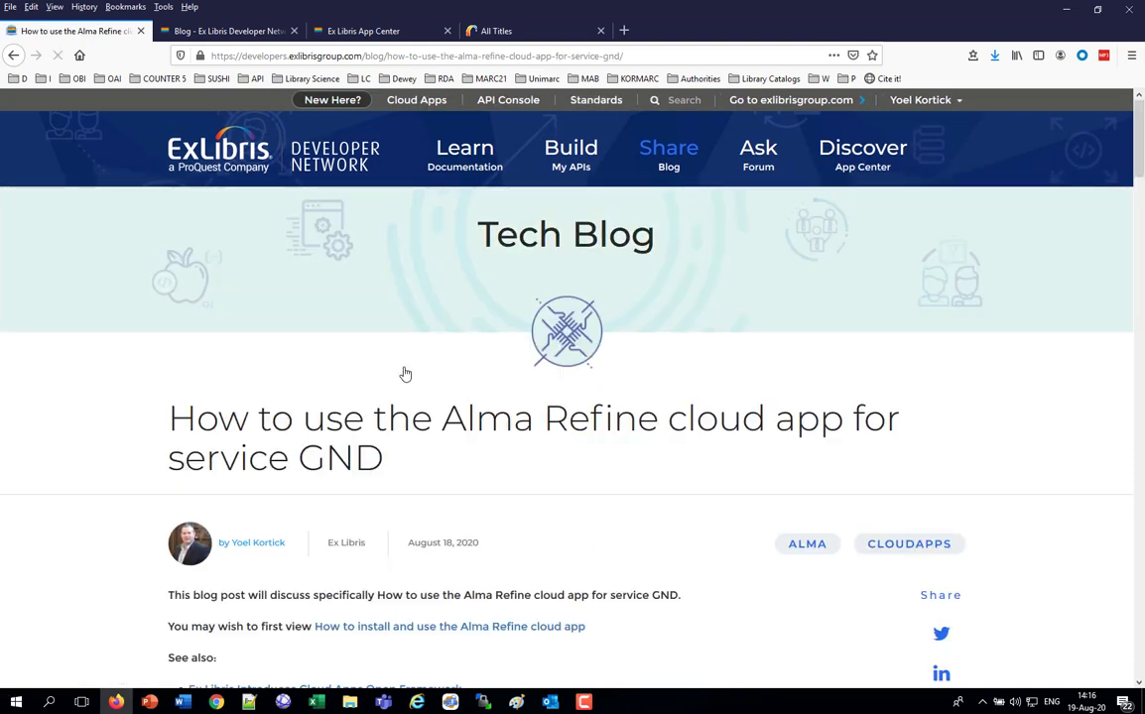
scroll(406, 373, down, 3)
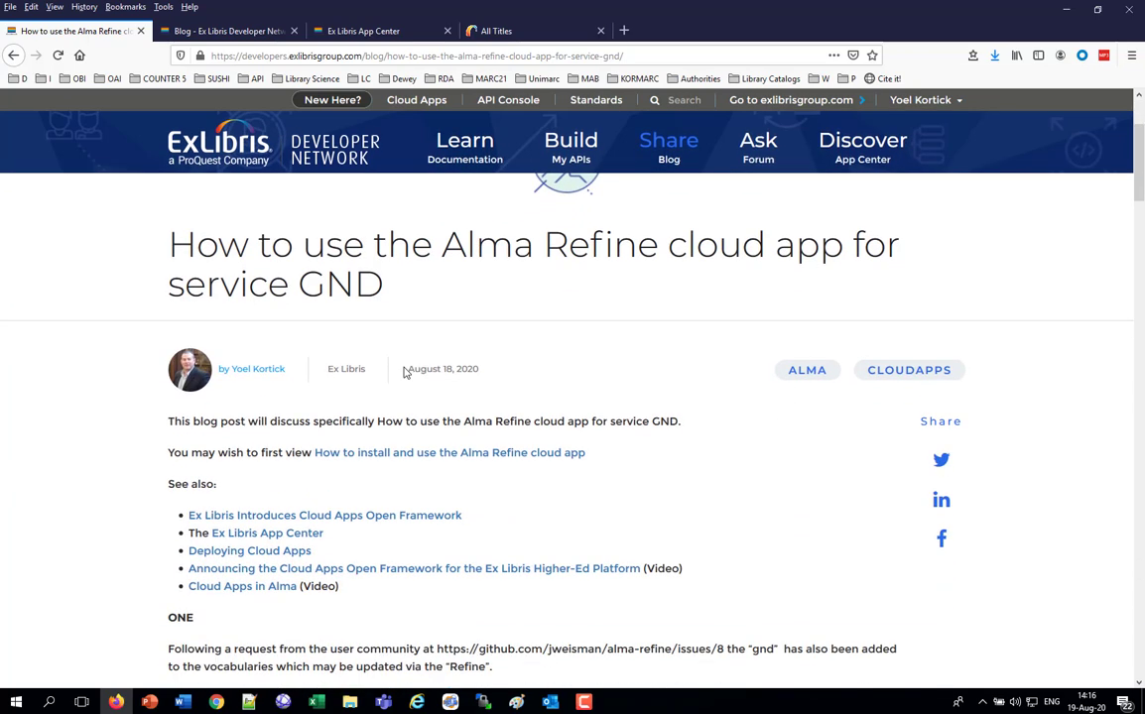
scroll(406, 373, down, 6)
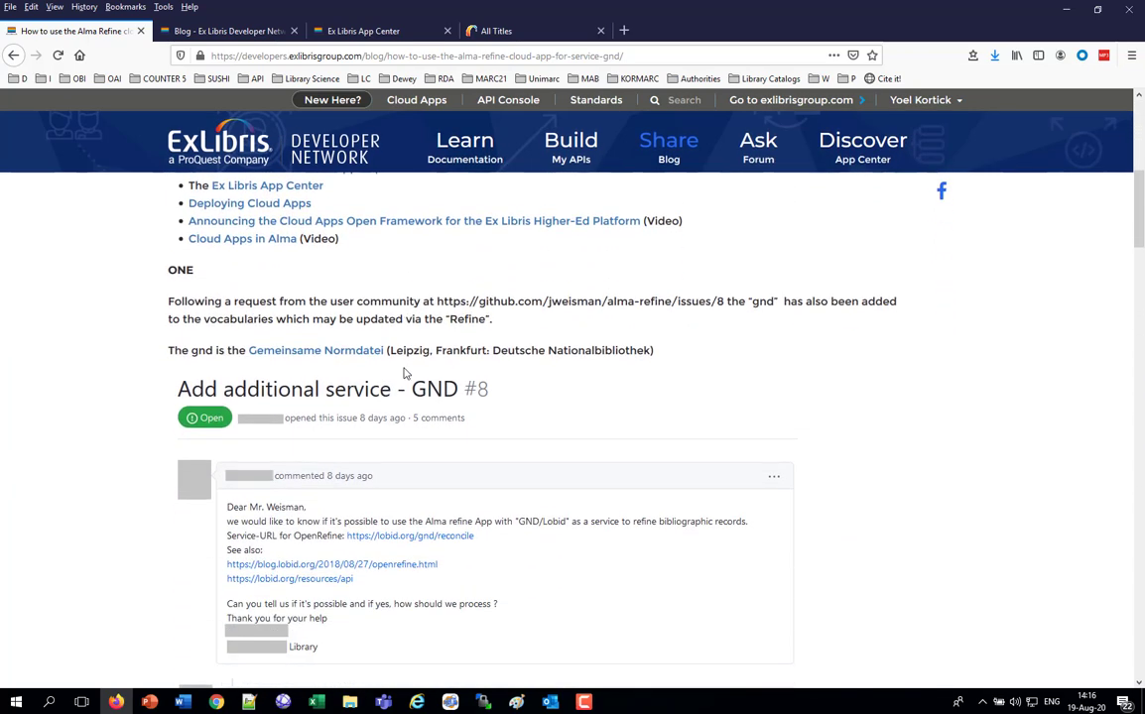
scroll(404, 373, down, 6)
scroll(405, 373, up, 5)
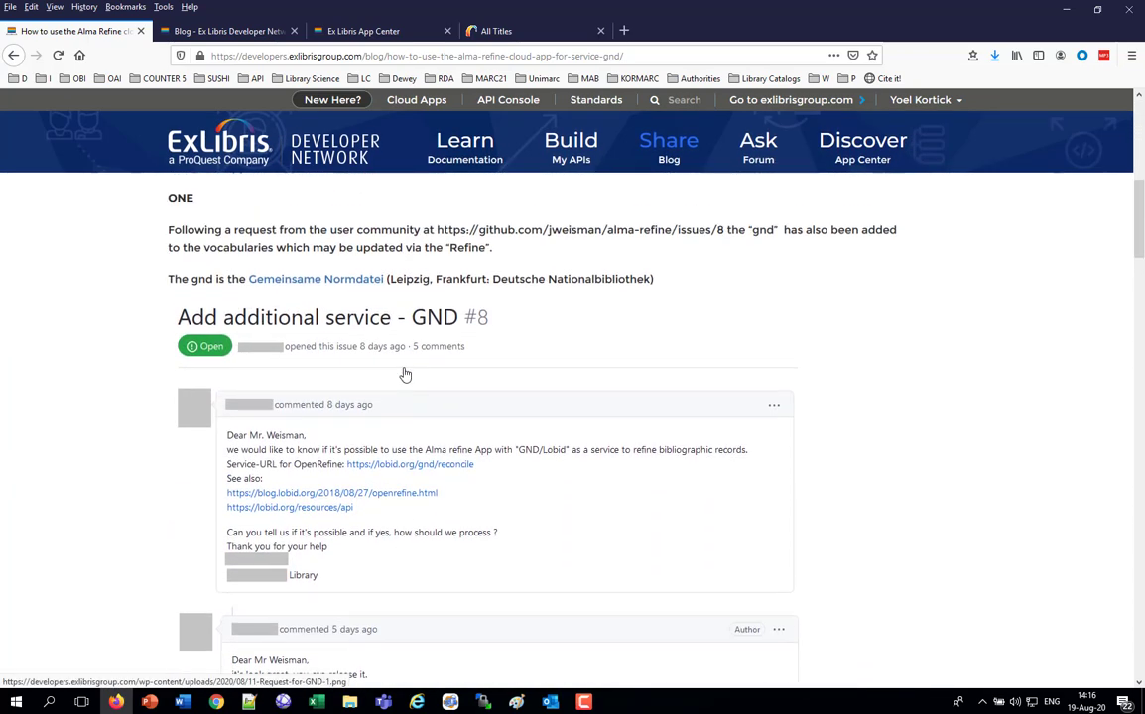
scroll(405, 373, up, 1)
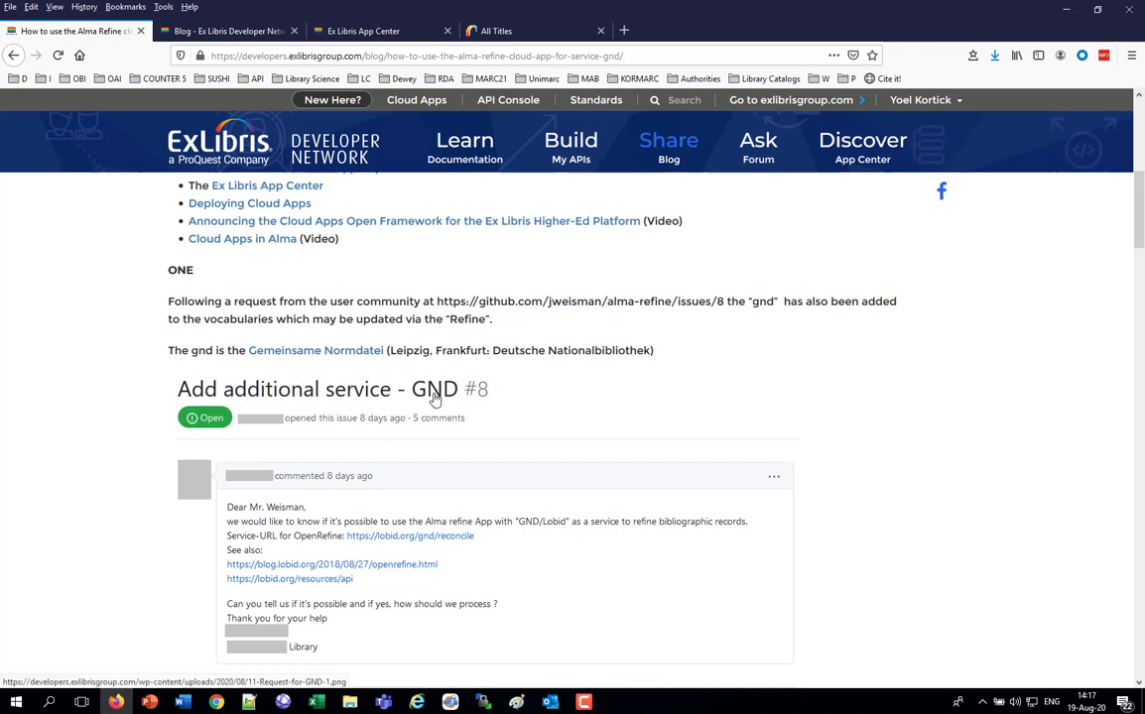
Read on in the post to the example in section TWO and switch to the open Alma title list
scroll(435, 397, down, 3)
scroll(435, 397, down, 3)
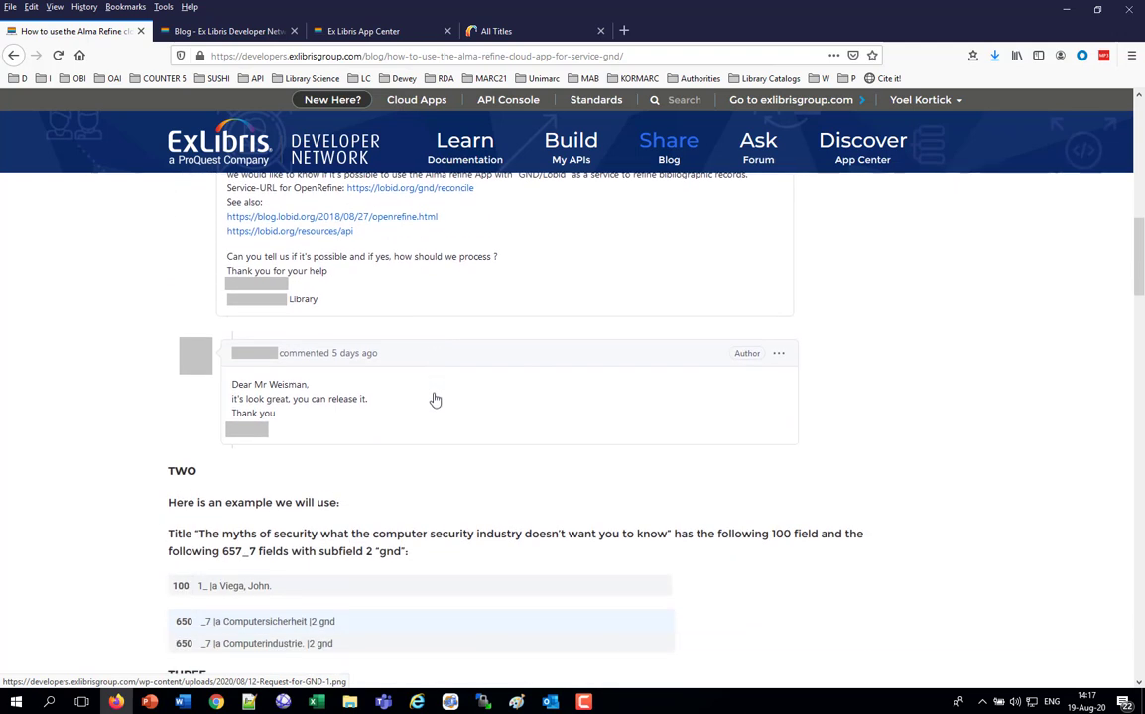
click(504, 32)
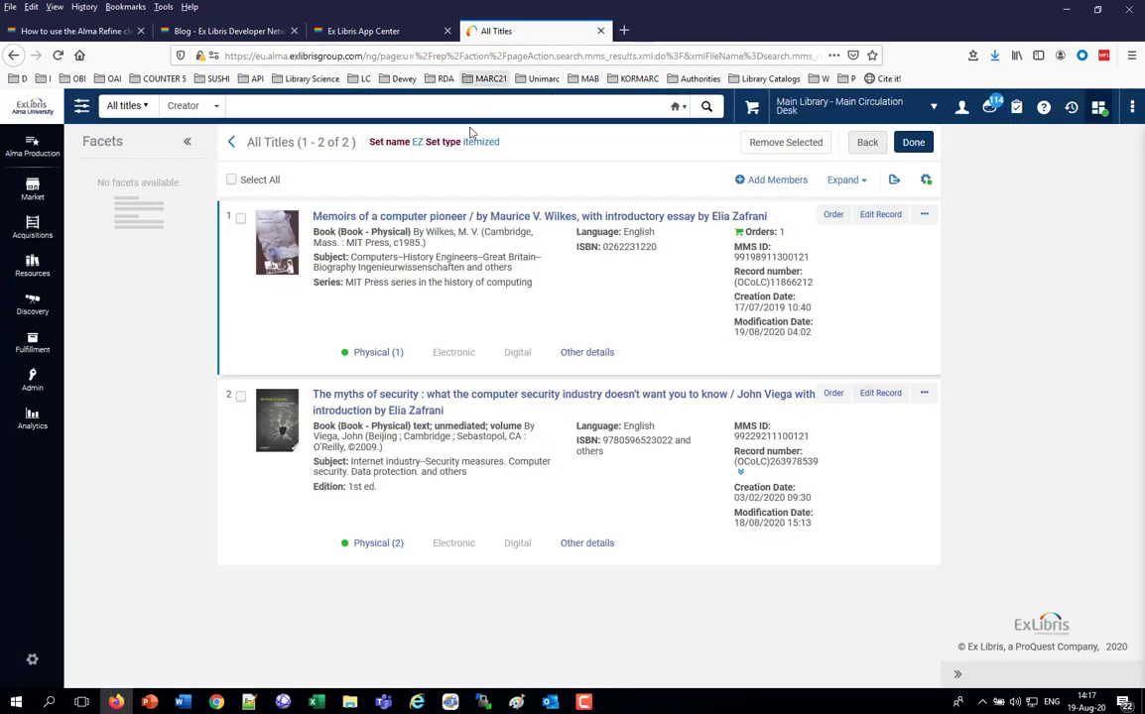
Examine the 650 fields with subfield 2 gnd in the record "Memoirs of a computer pioneer" and return to the title list
click(420, 216)
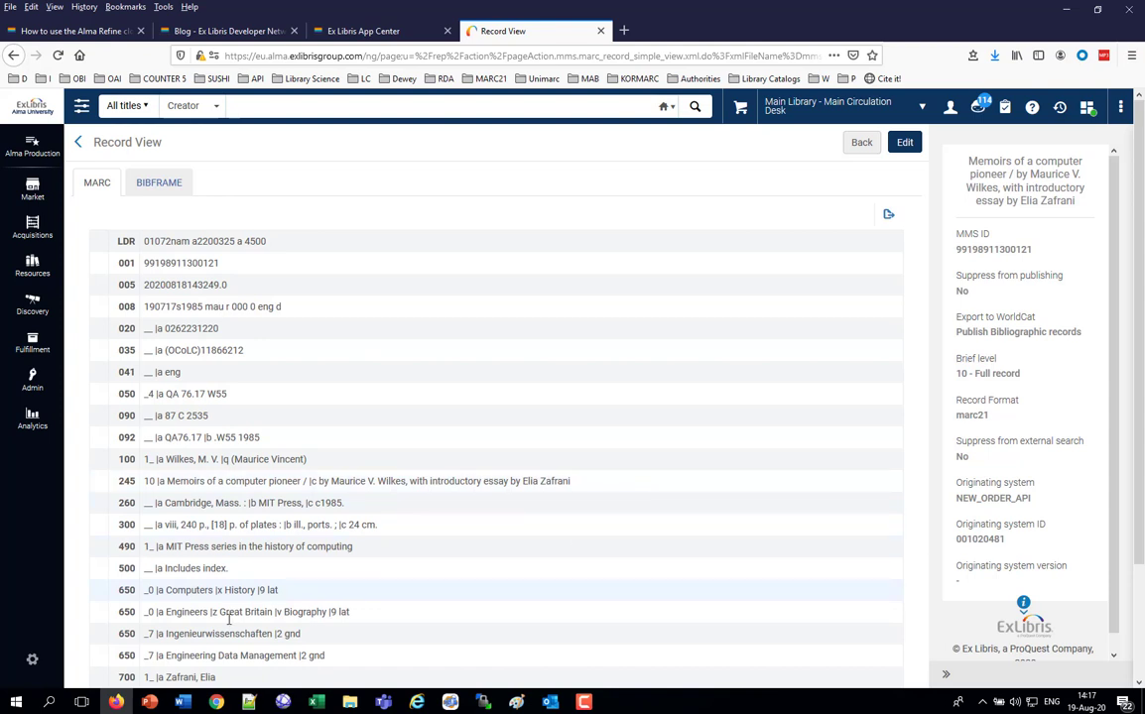
drag(330, 661, 118, 635)
click(186, 642)
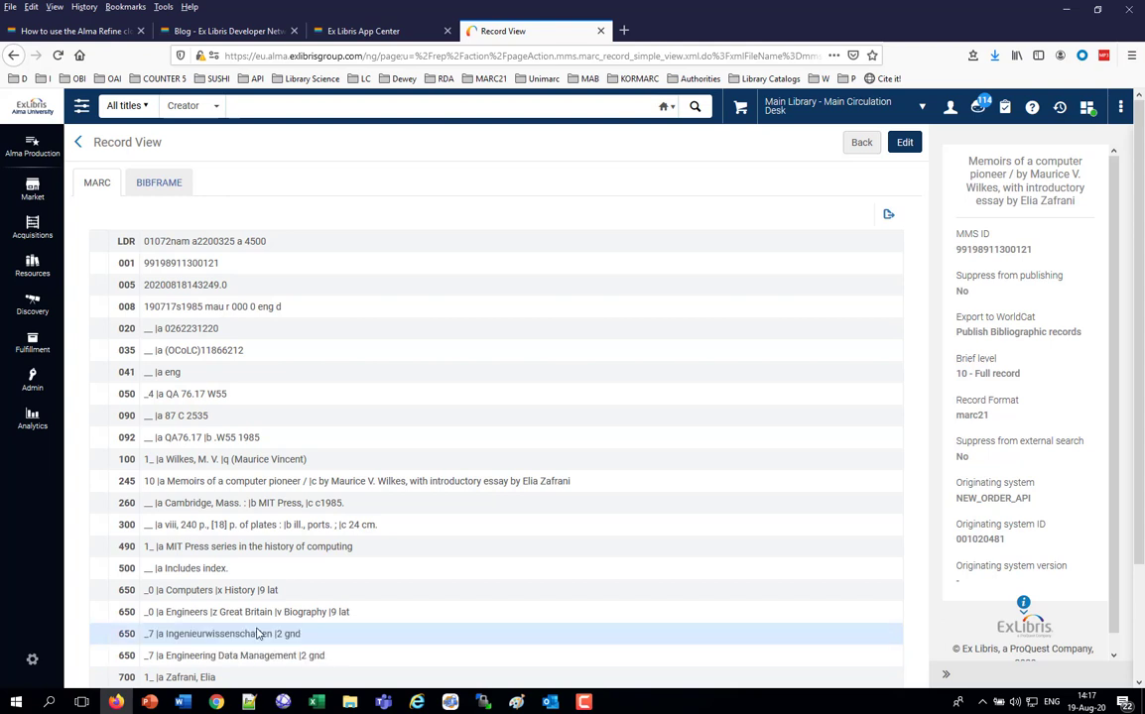
scroll(172, 595, down, 2)
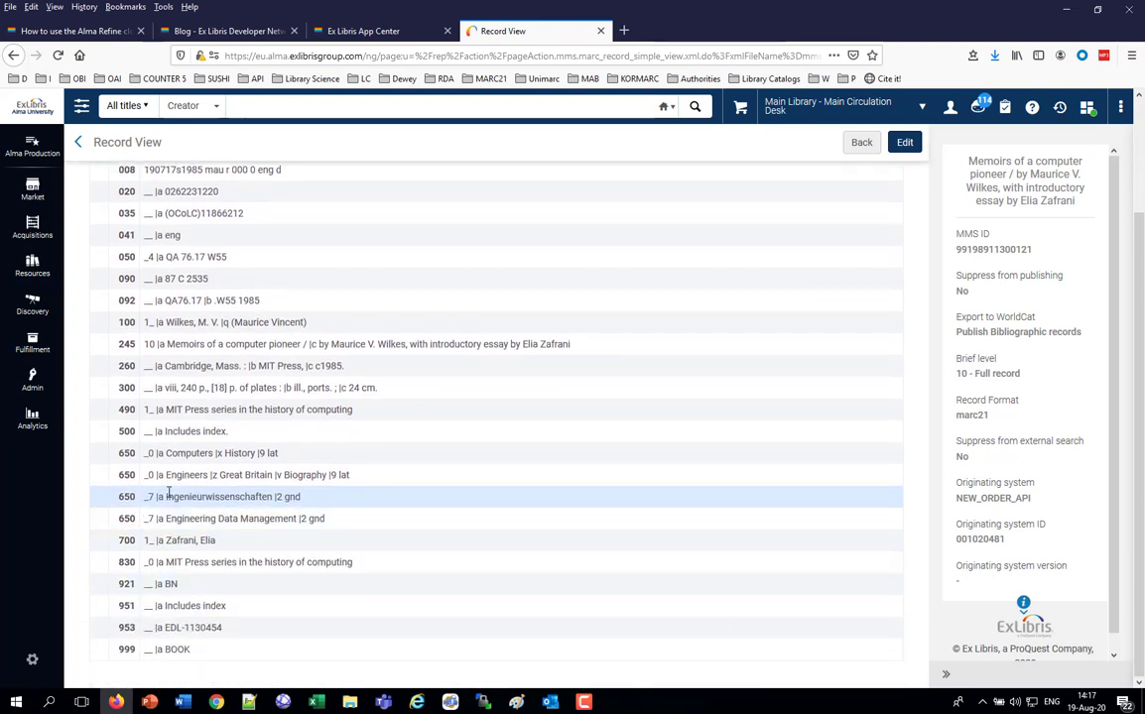
drag(279, 499, 302, 498)
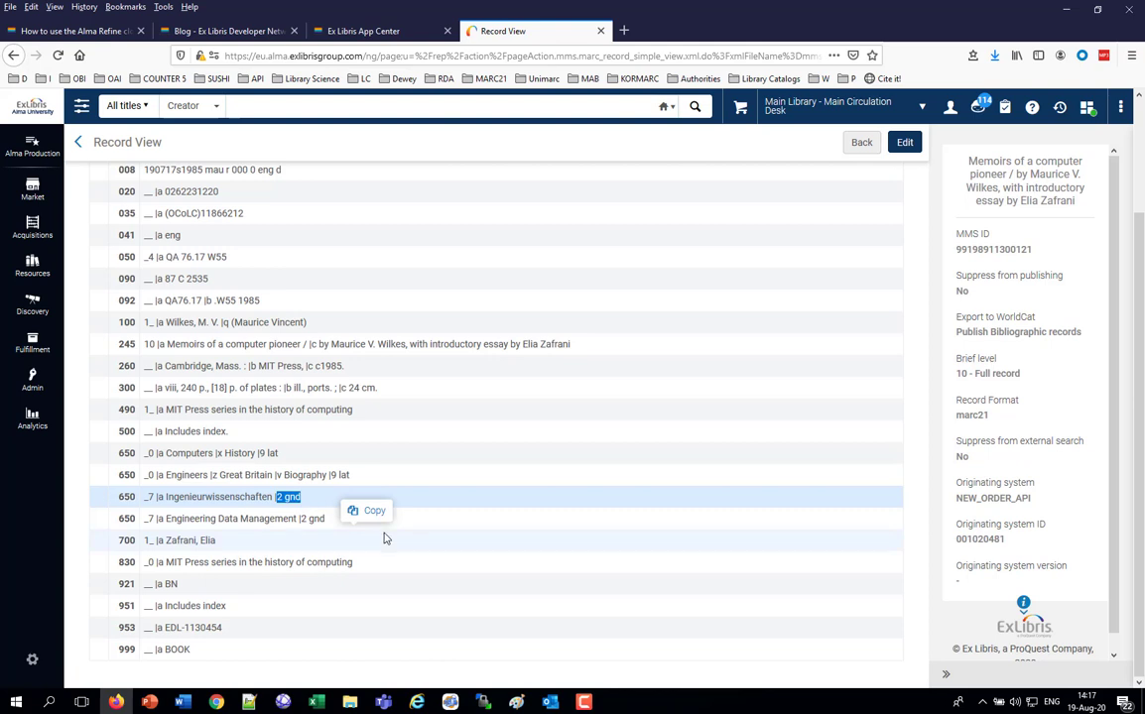
click(869, 144)
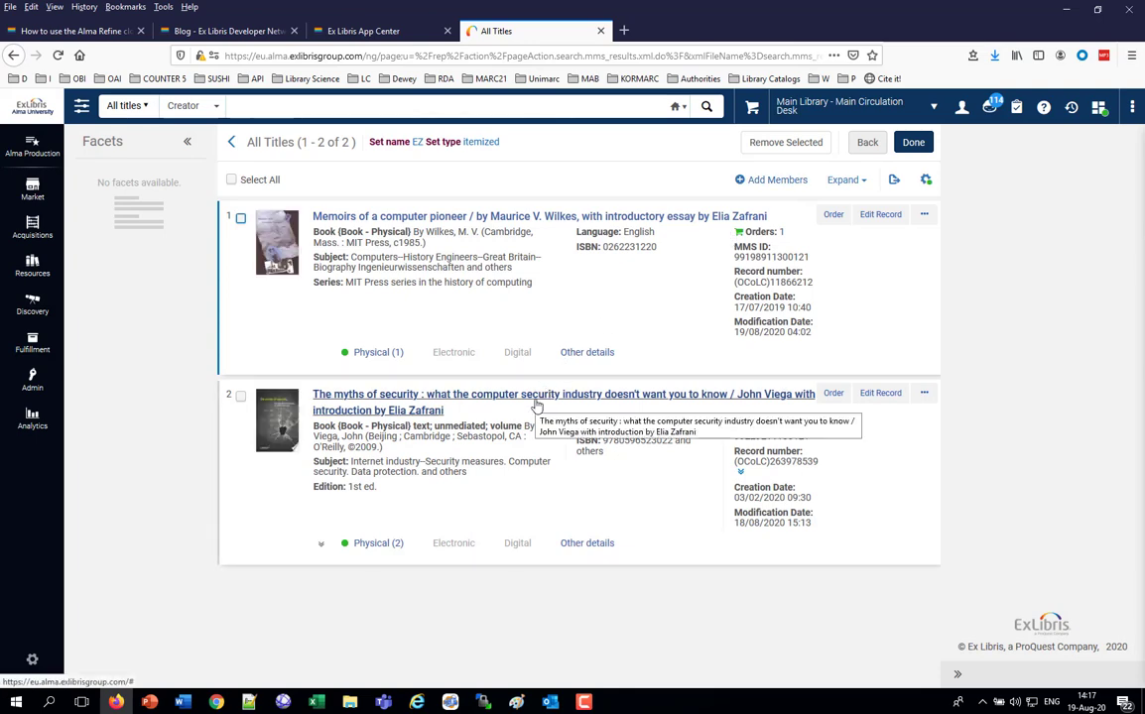
Examine the gnd-coded 650 fields in the record "The myths of security" and return to the title list
click(536, 401)
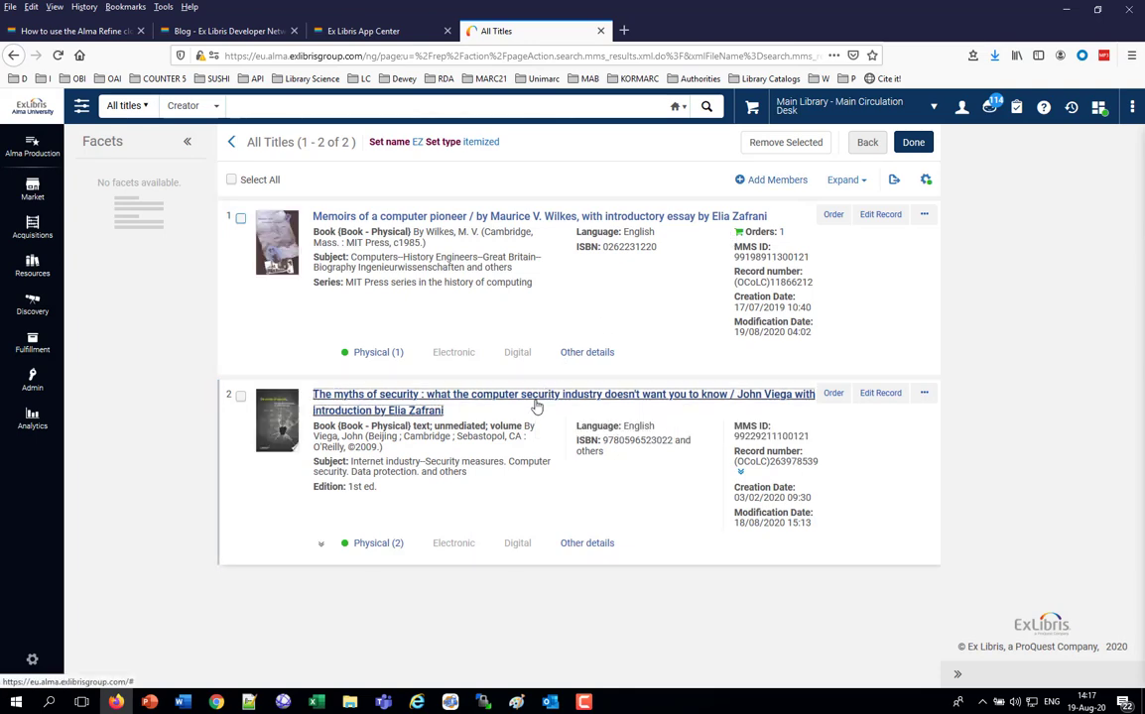
scroll(535, 404, down, 15)
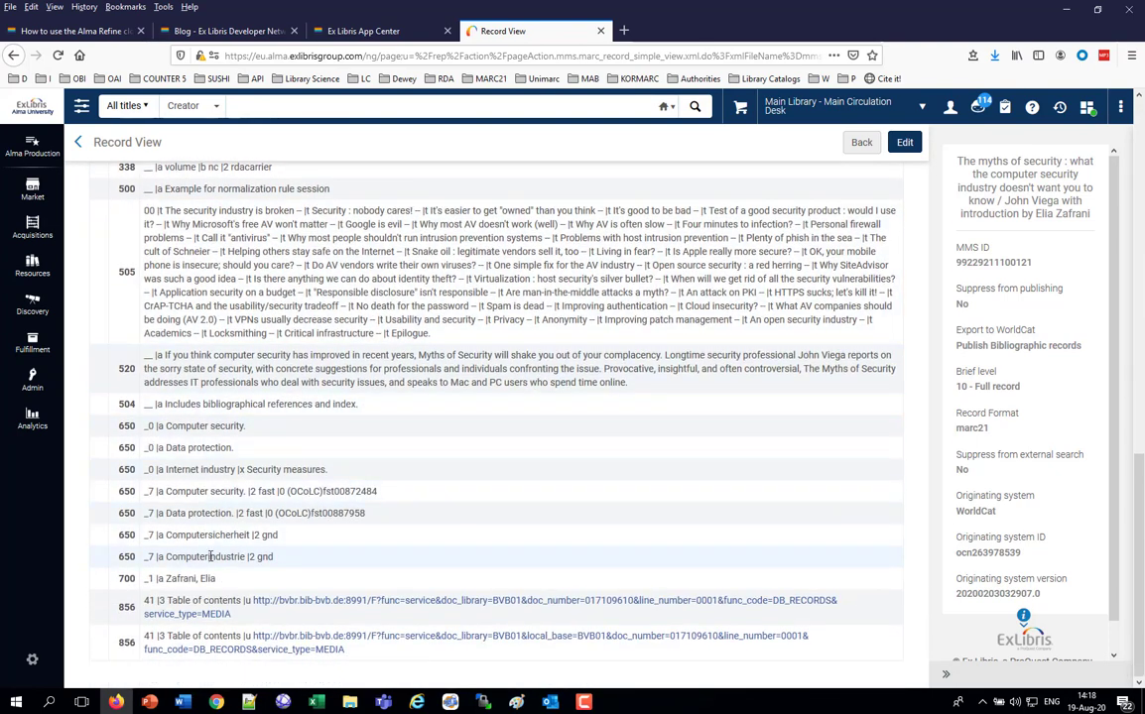
drag(279, 561, 262, 535)
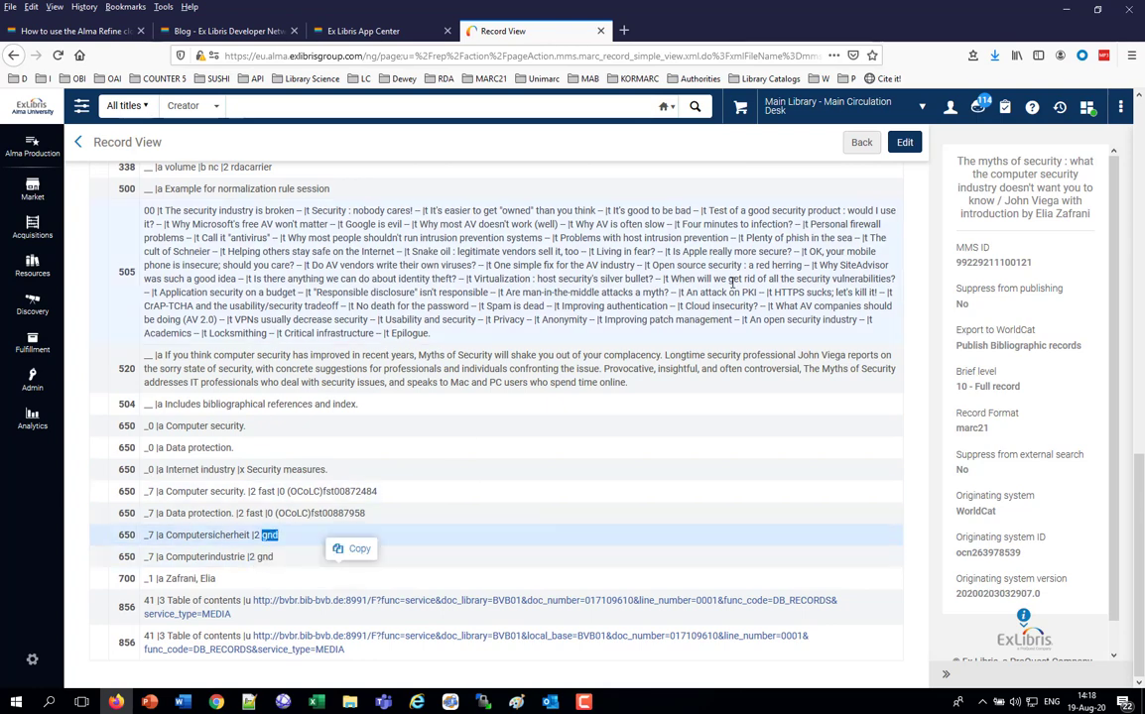
click(858, 147)
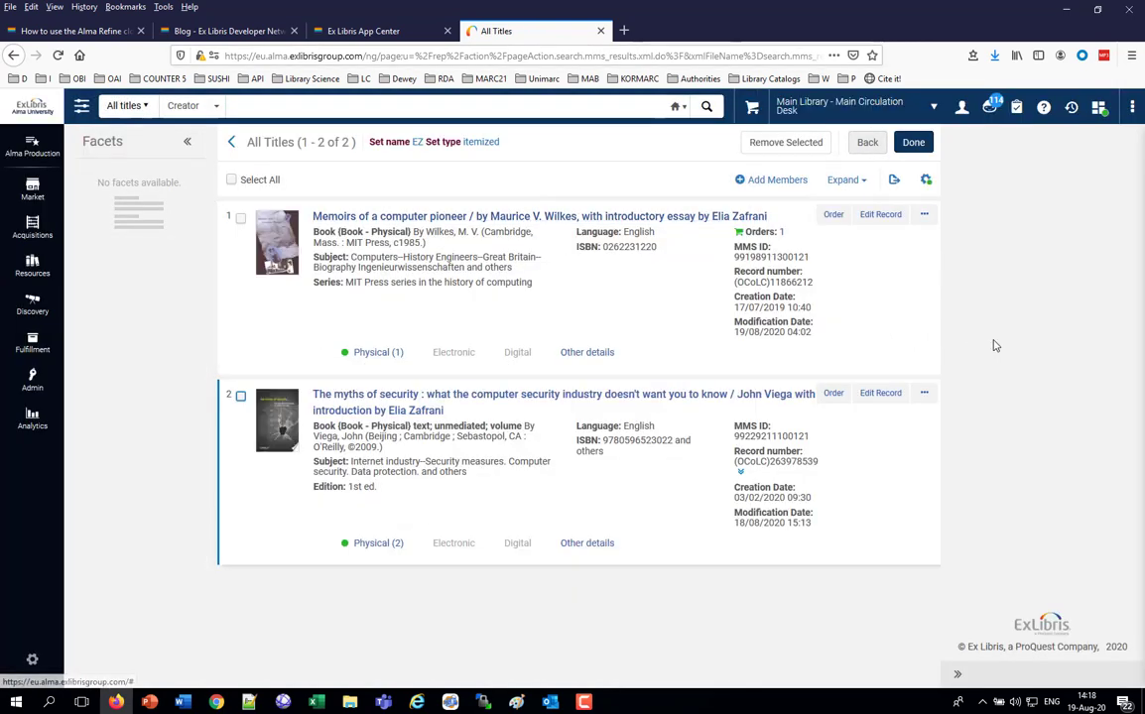
Find Alma Refine among the available apps in the Cloud App Center, install it and open it
click(1099, 111)
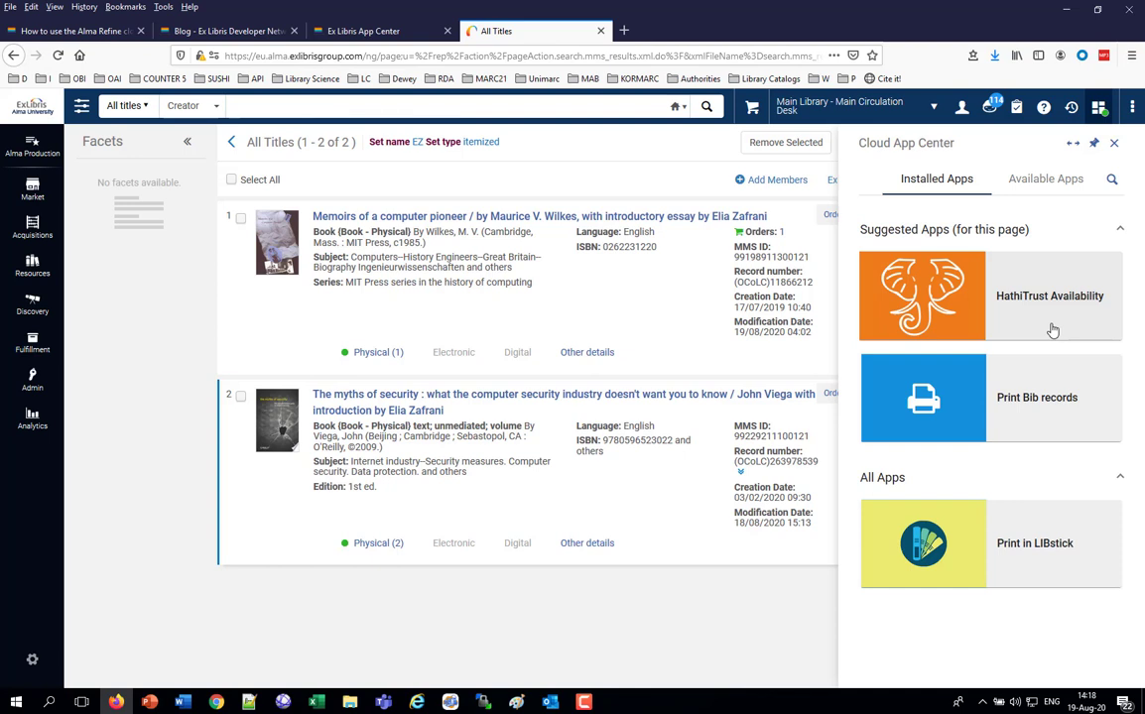
click(1036, 184)
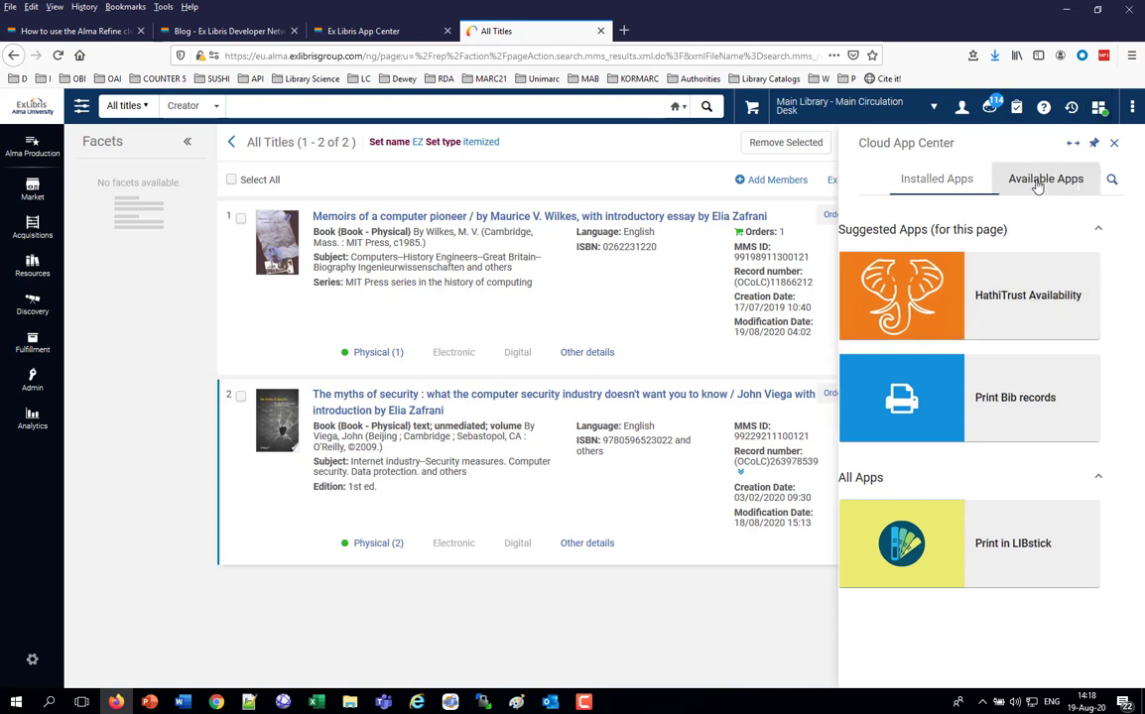
scroll(1046, 327, down, 5)
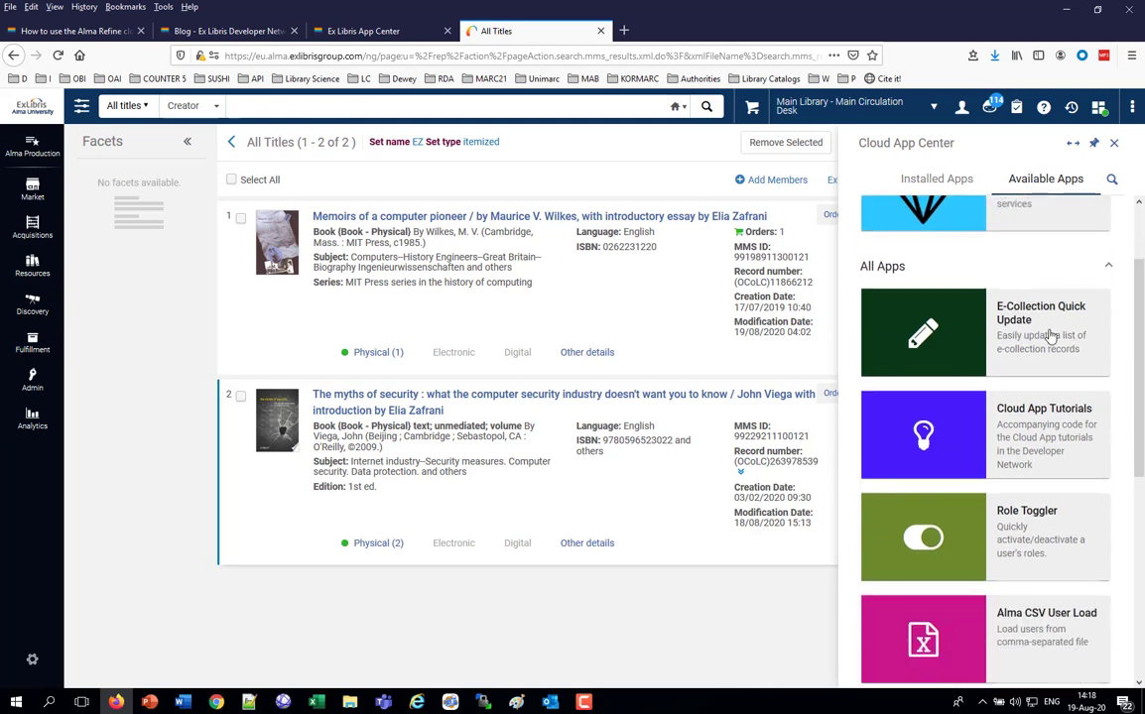
scroll(1055, 345, up, 5)
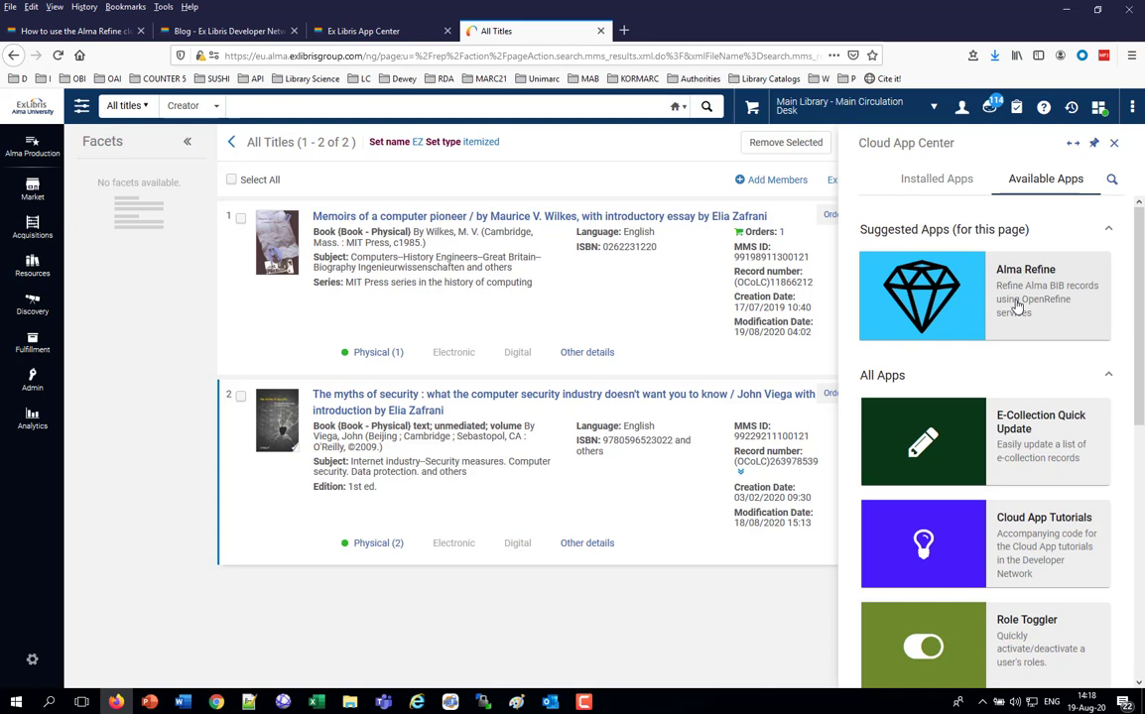
click(1016, 307)
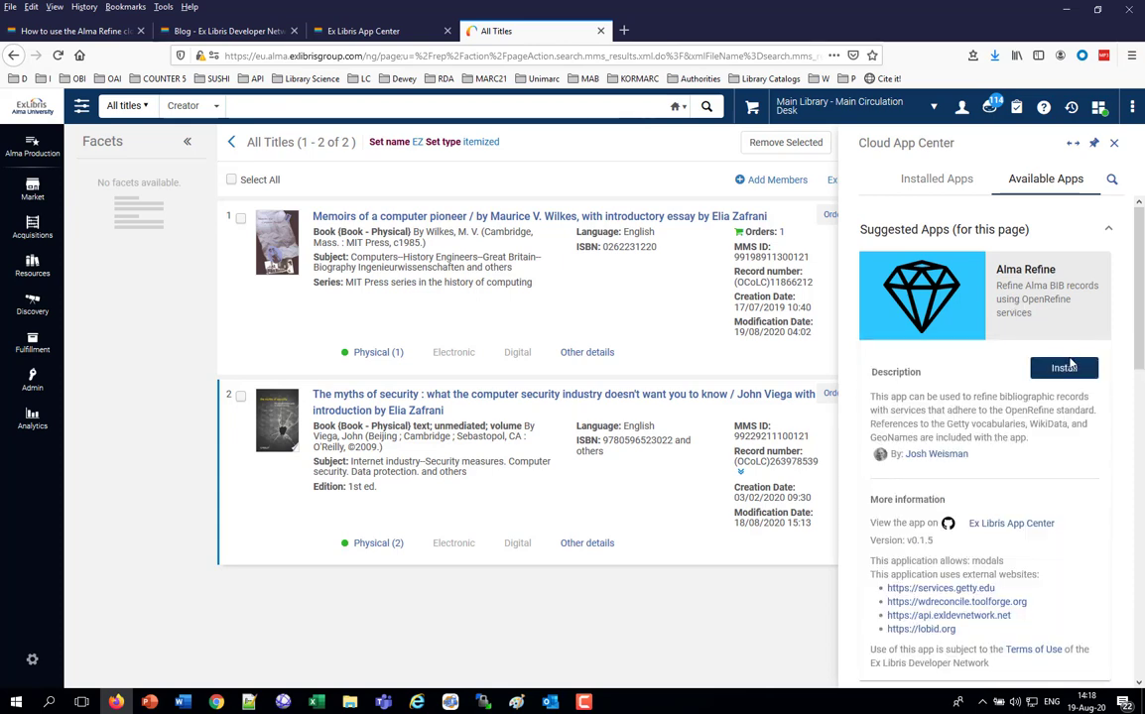
click(1066, 367)
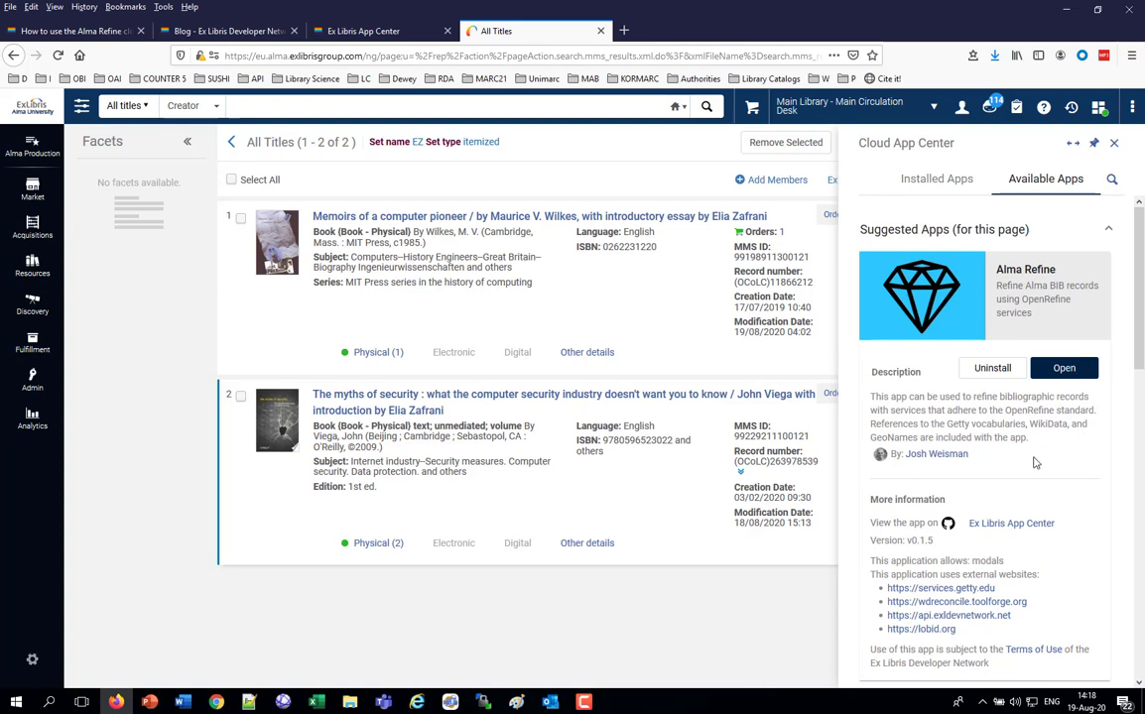
click(1065, 373)
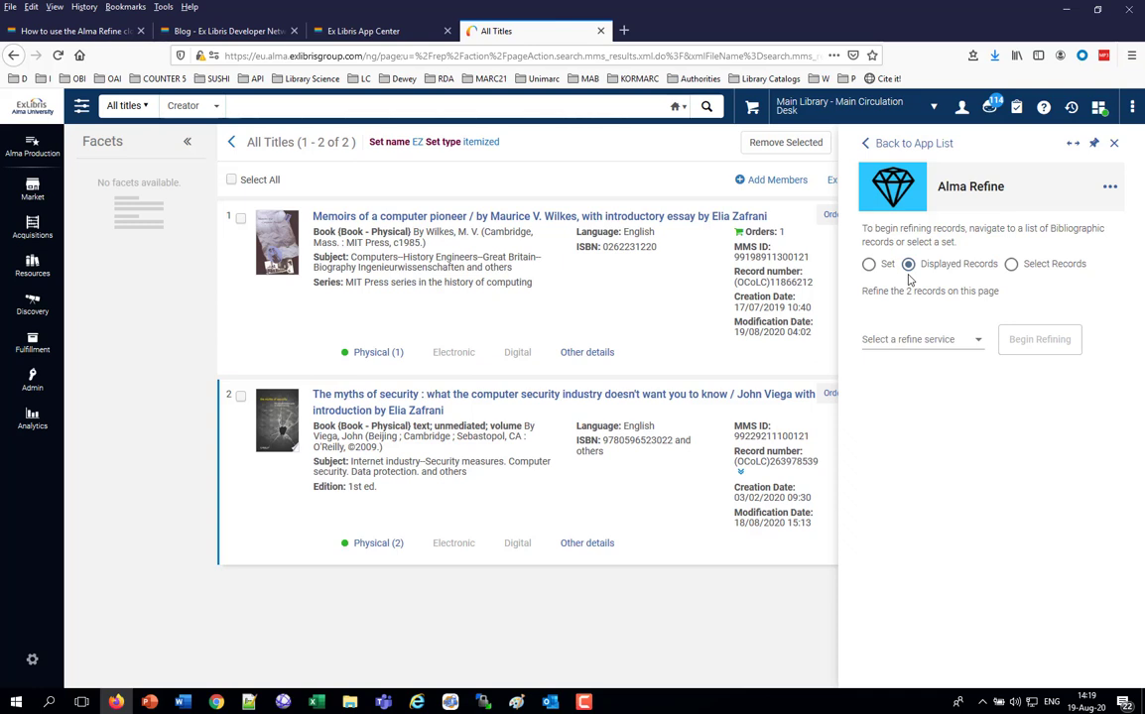
Open the Alma Refine settings and show the GND service's configuration down to its field list
click(1112, 188)
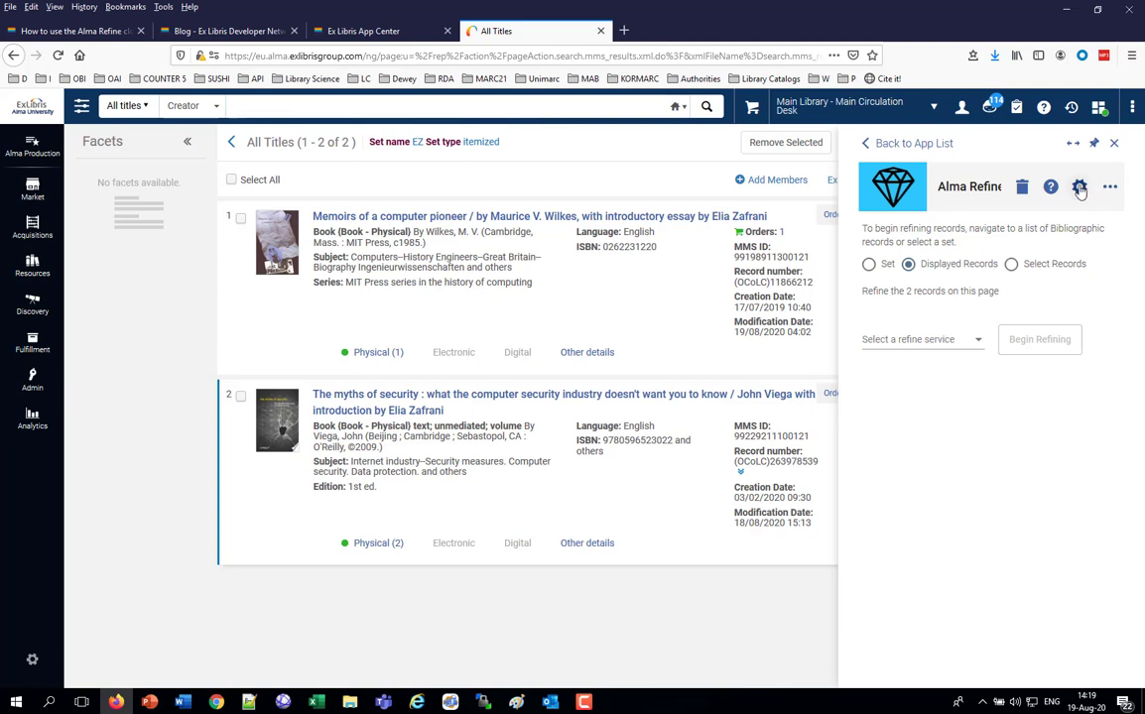
click(1080, 187)
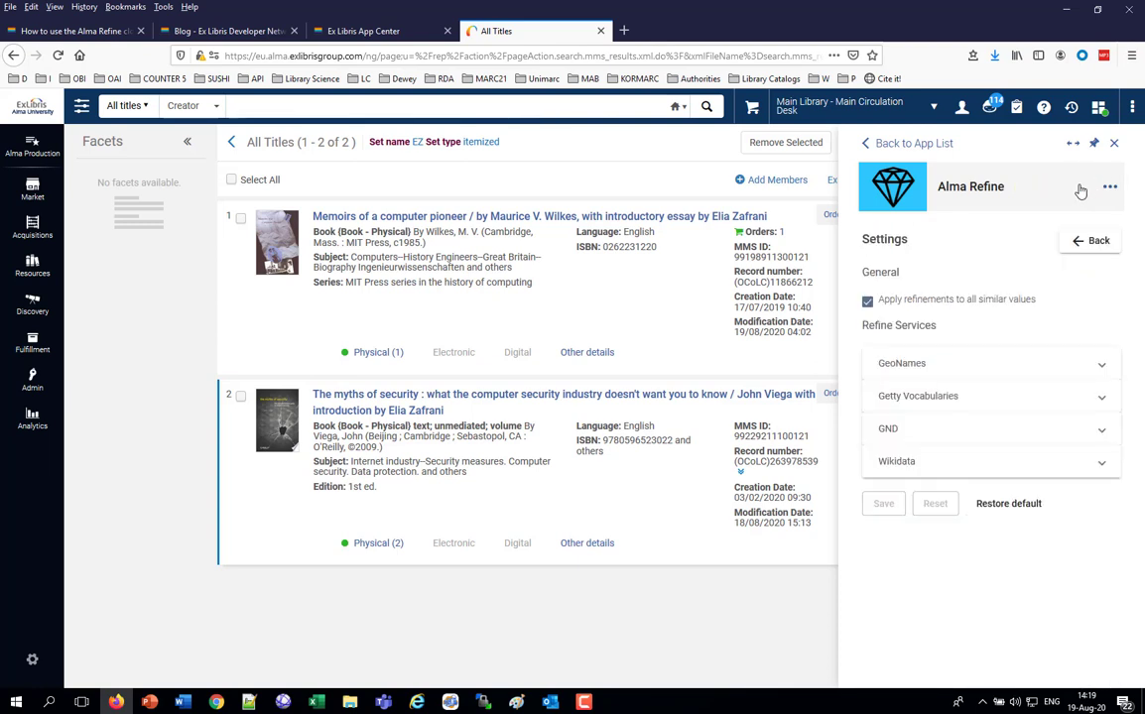
click(919, 436)
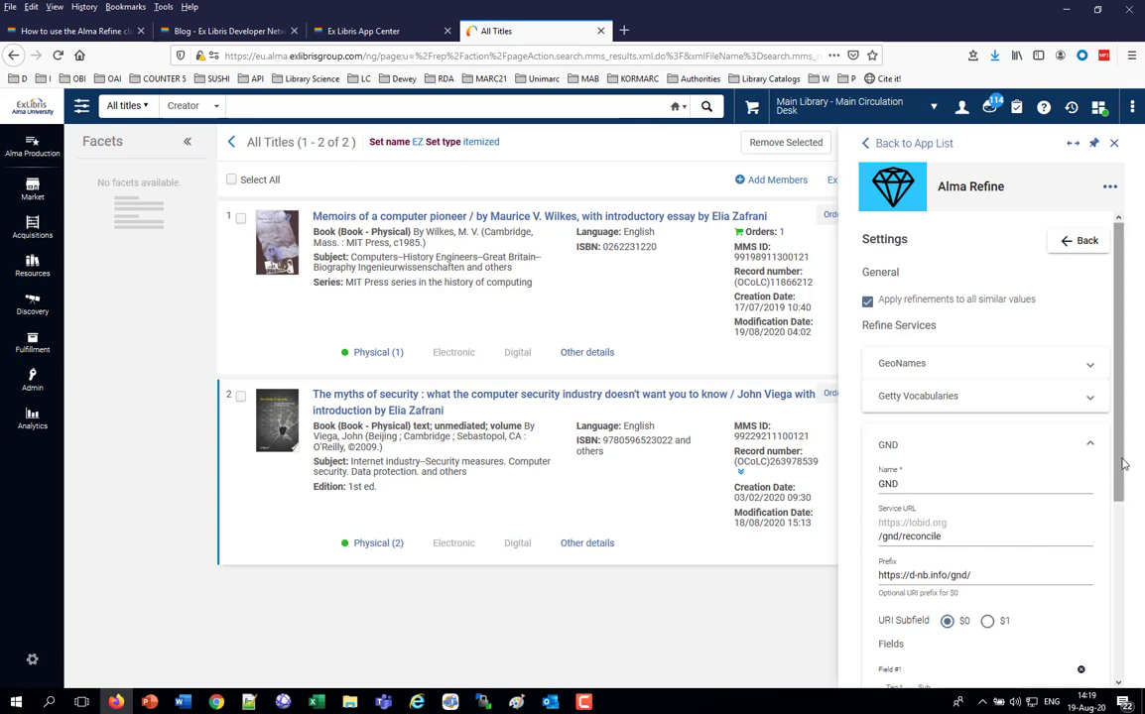
drag(1117, 411, 1132, 586)
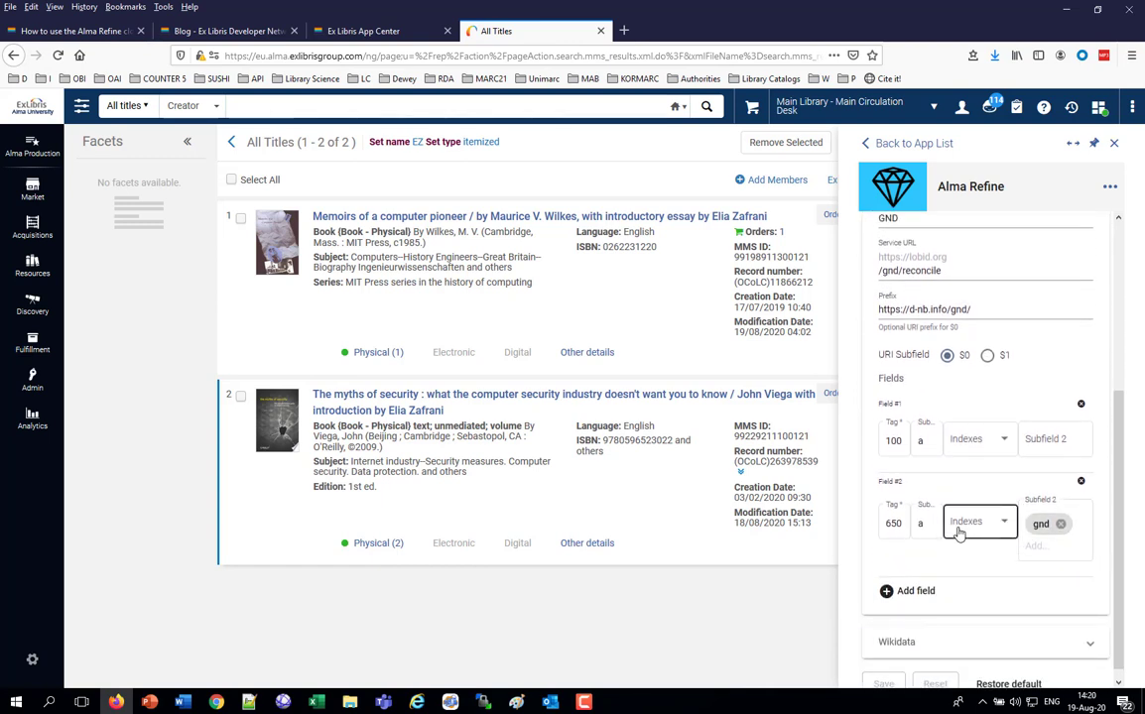
Remove the 650 field from the GND service and add a new field with tag 650 and subfield 2 gnd
click(1081, 483)
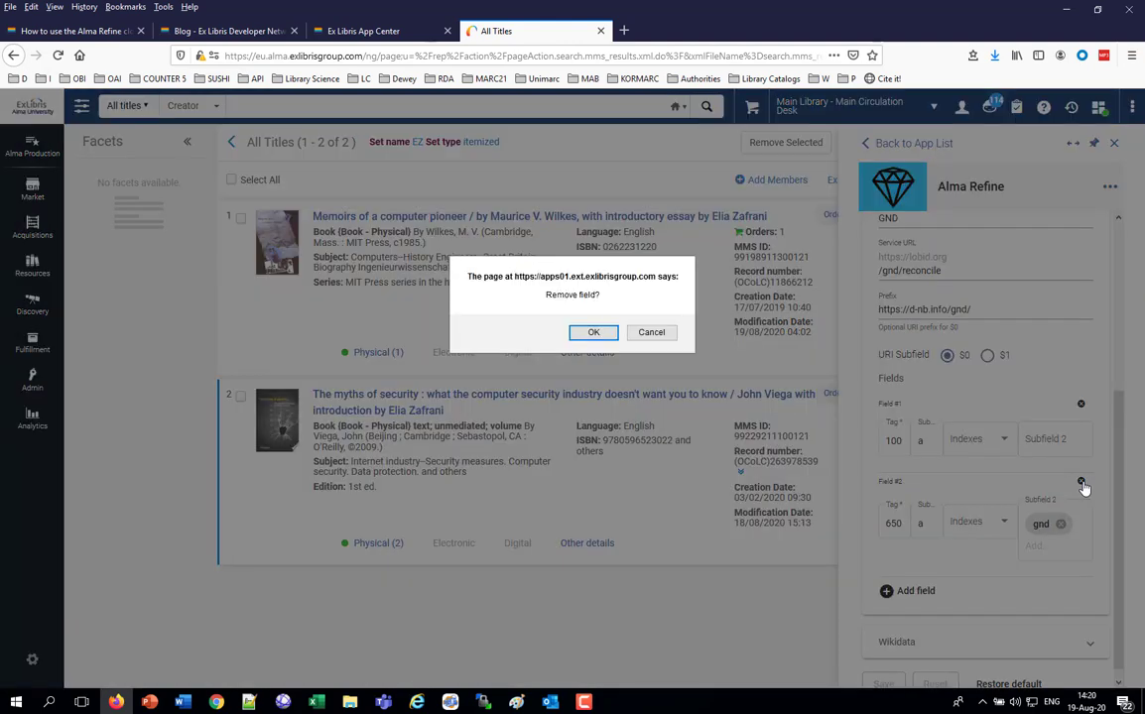
click(585, 340)
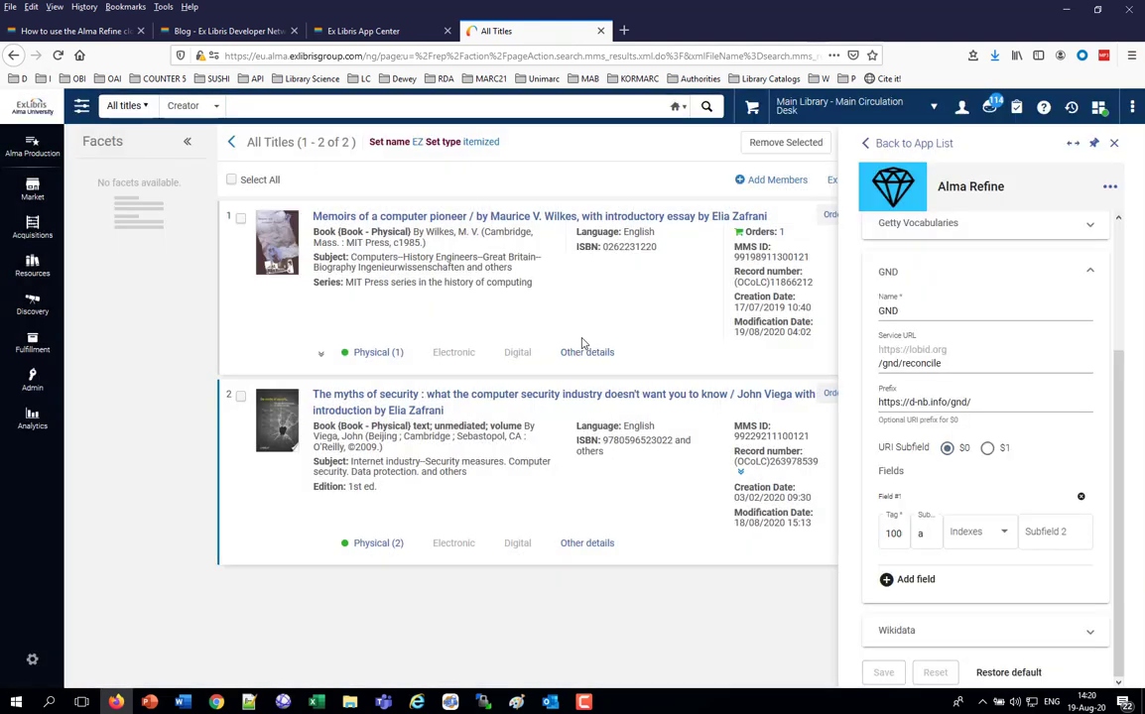
click(886, 581)
click(894, 609)
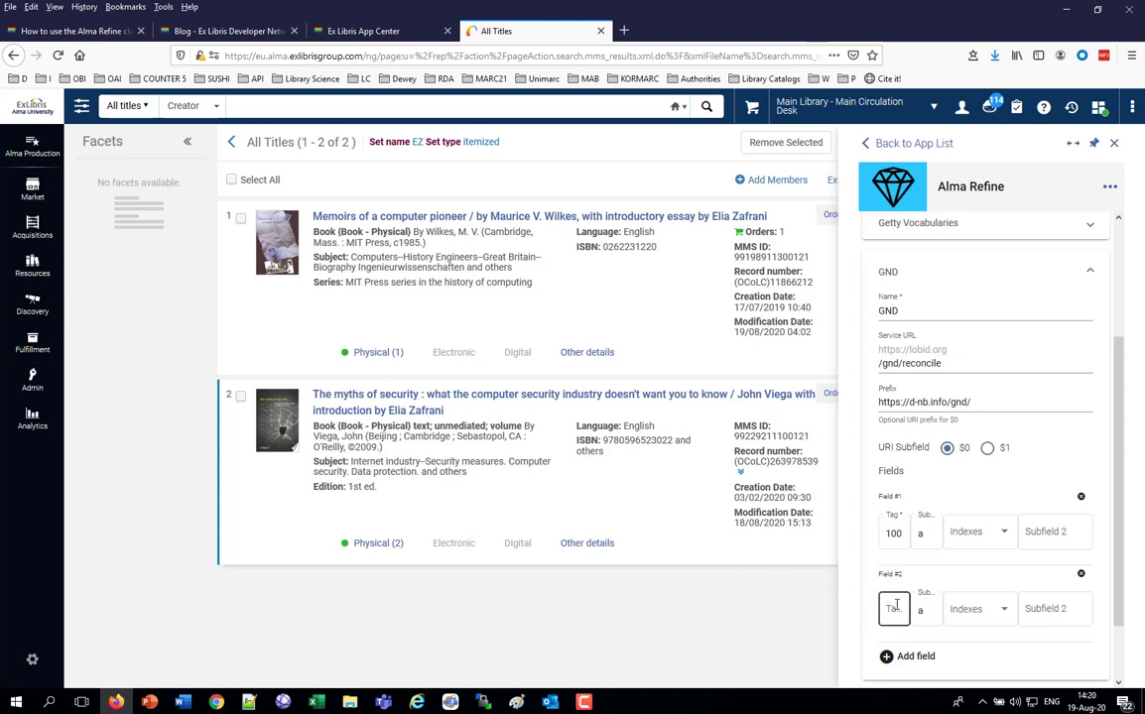
text(650)
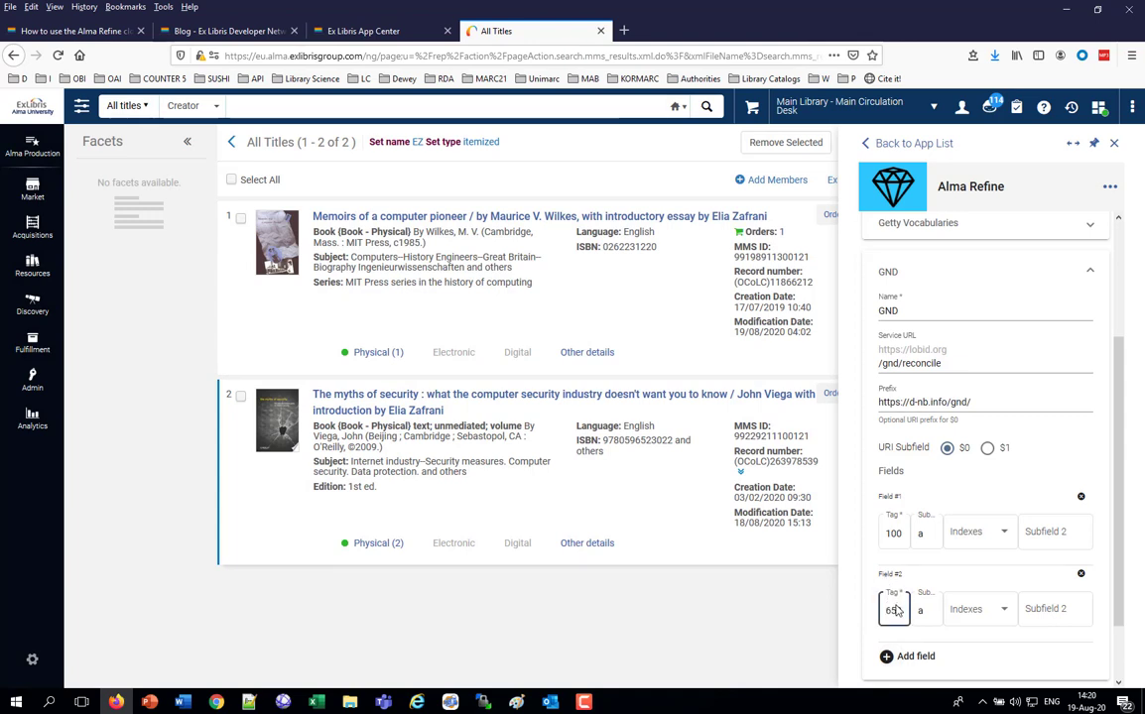
click(928, 620)
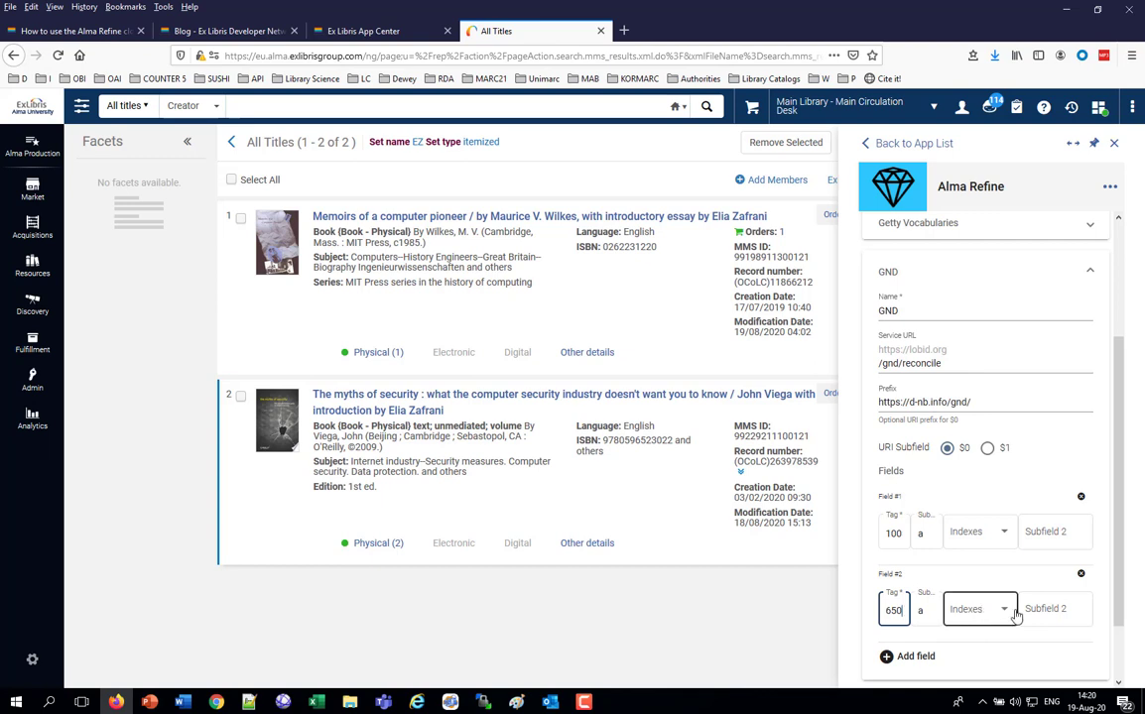
click(1045, 612)
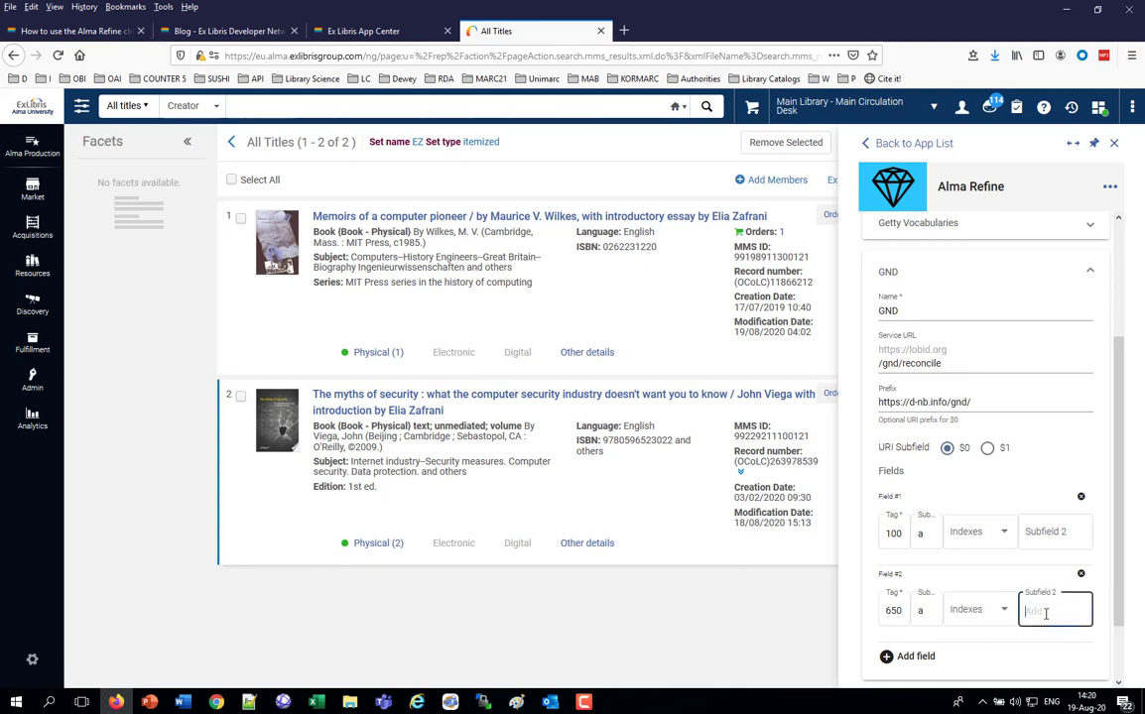
text(gnd)
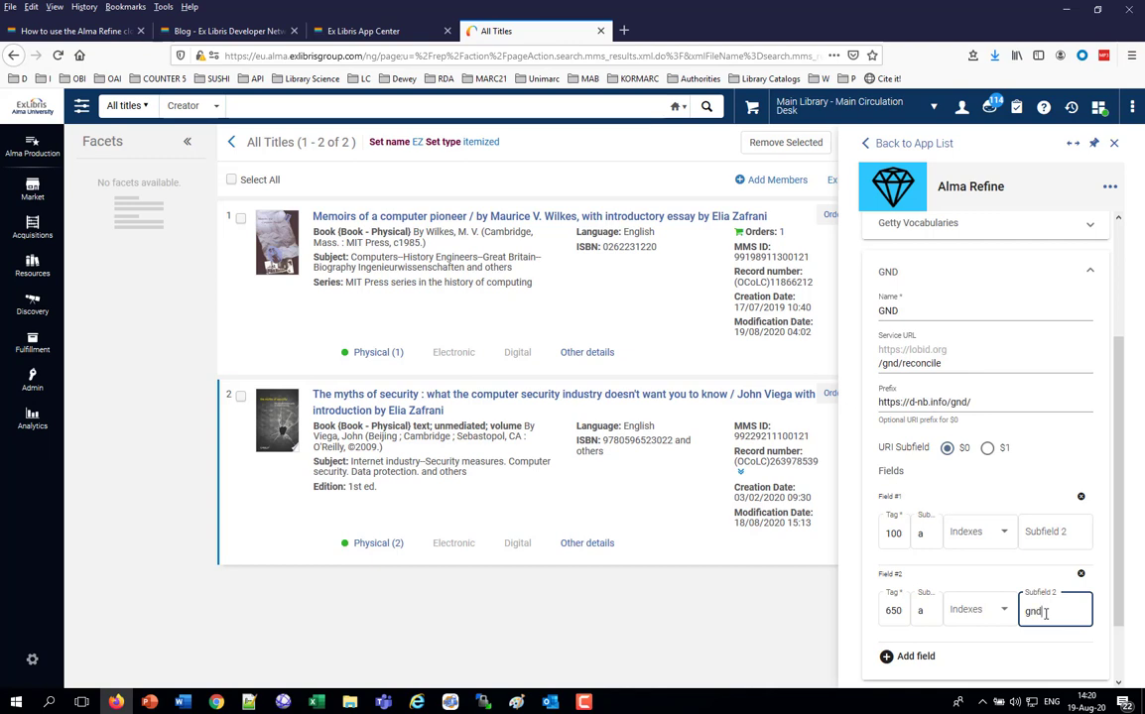
key(Return)
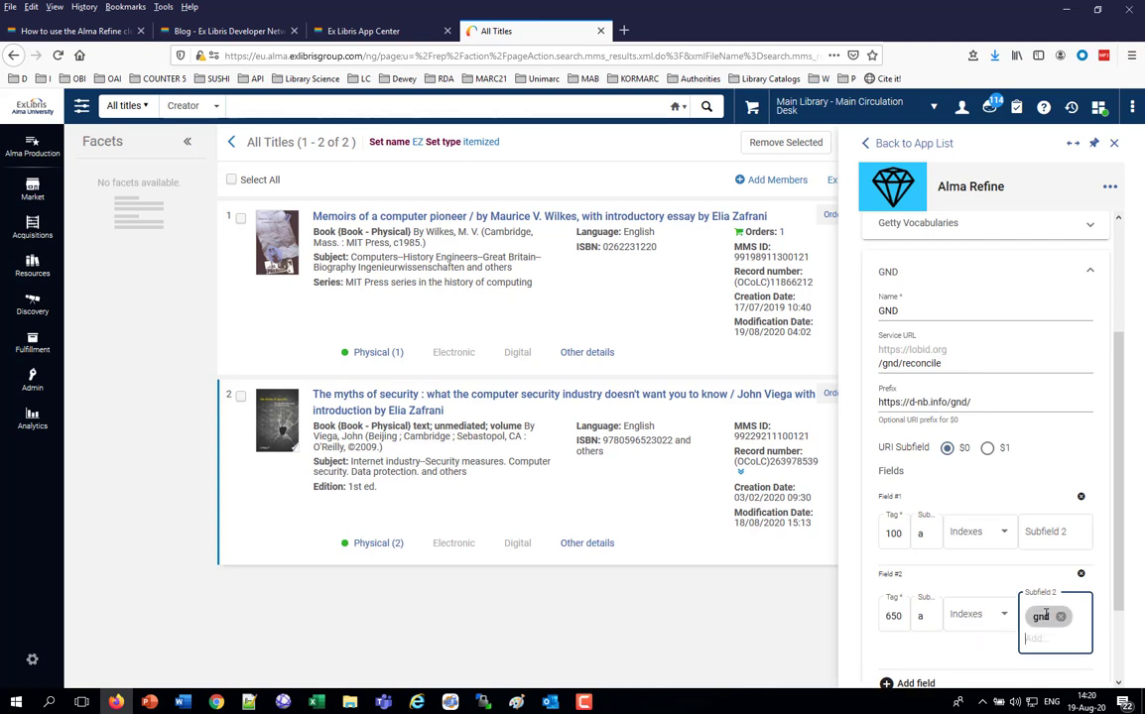
Review the GND service's 100 and 650 field definitions and look over the rest of the Alma Refine settings
click(922, 535)
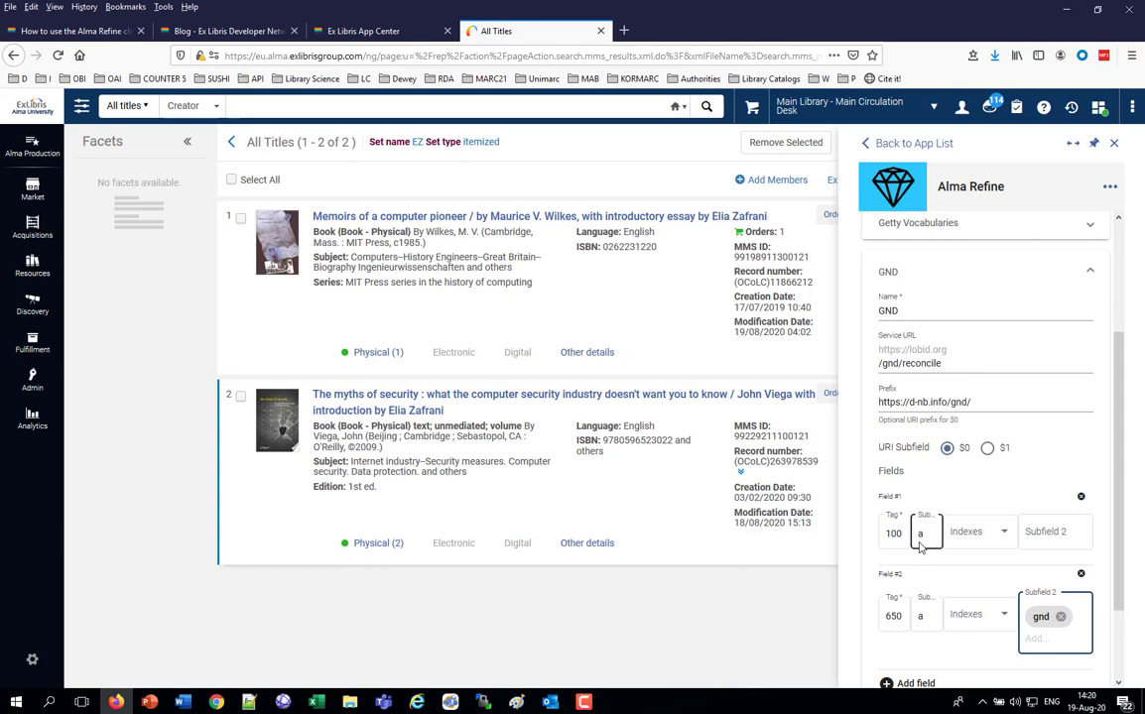
click(1067, 535)
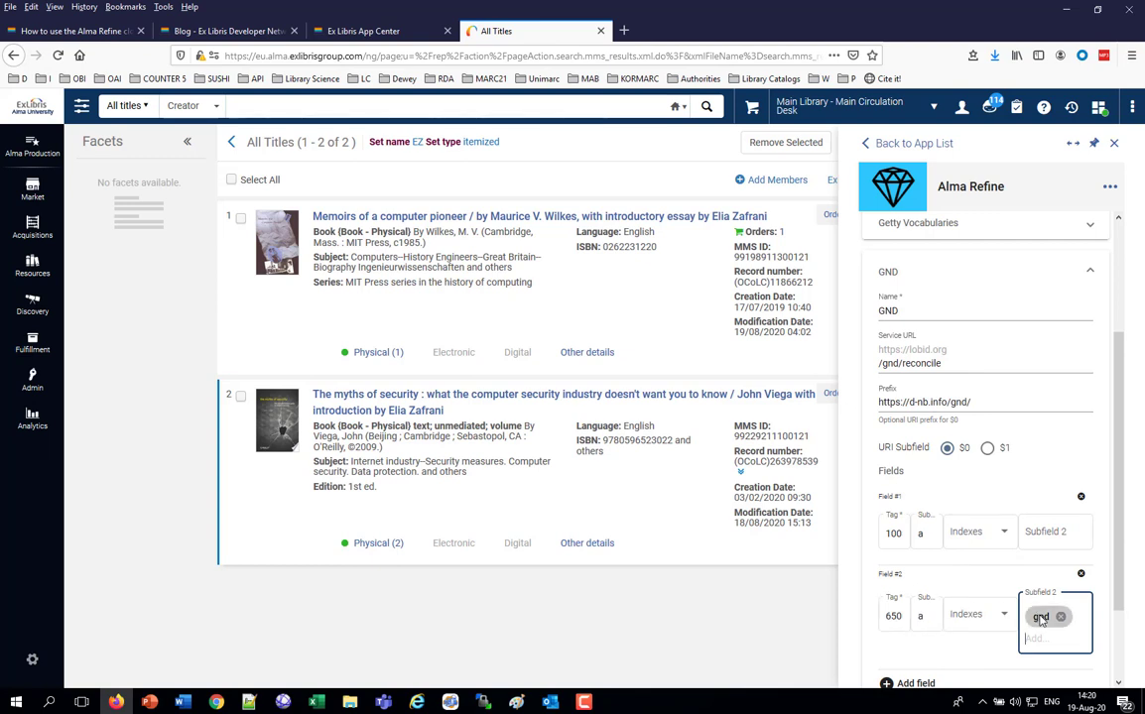
scroll(1040, 617, down, 2)
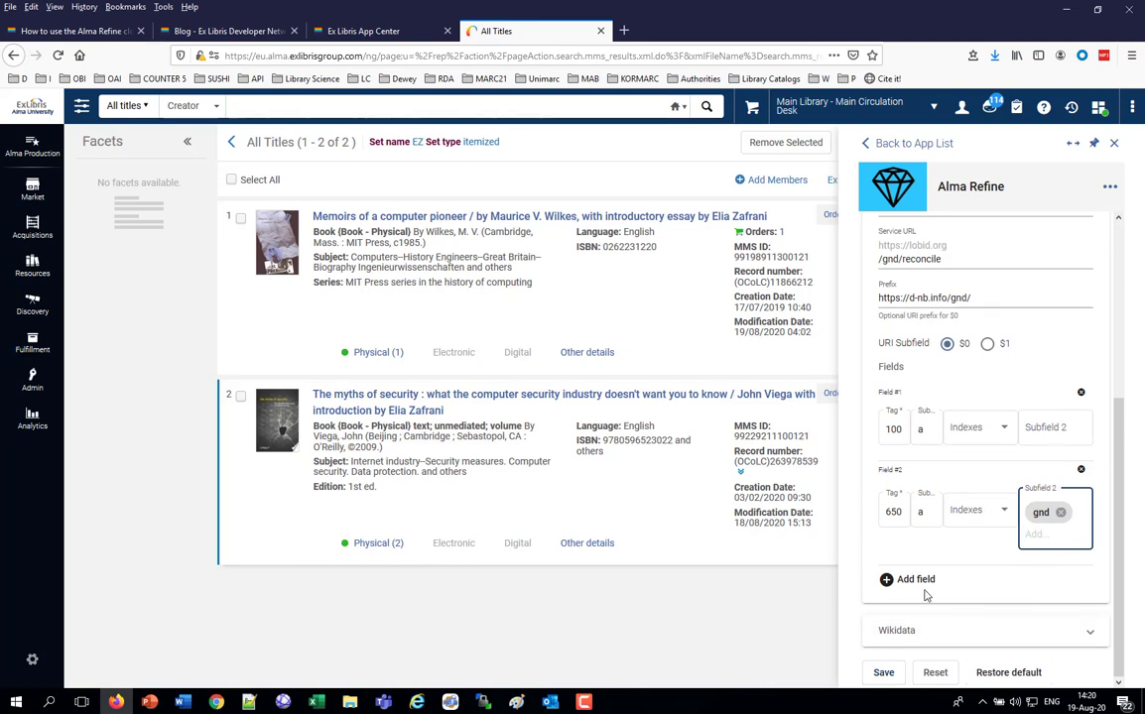
scroll(986, 524, up, 3)
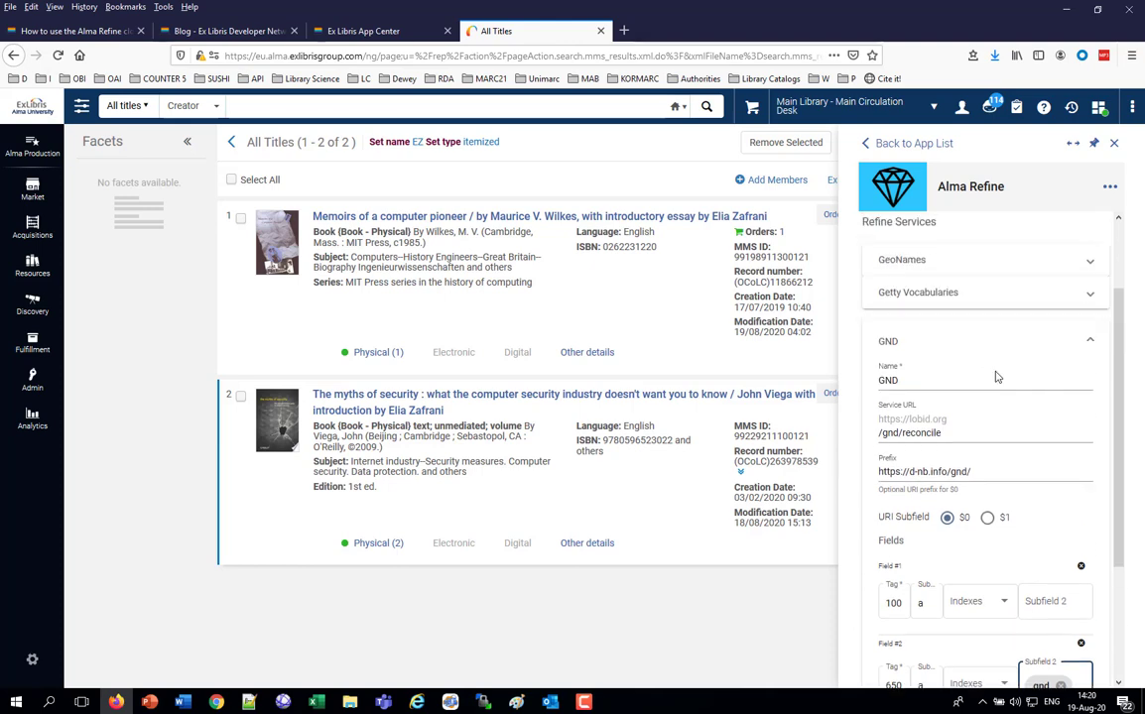
scroll(997, 377, down, 3)
scroll(995, 397, up, 5)
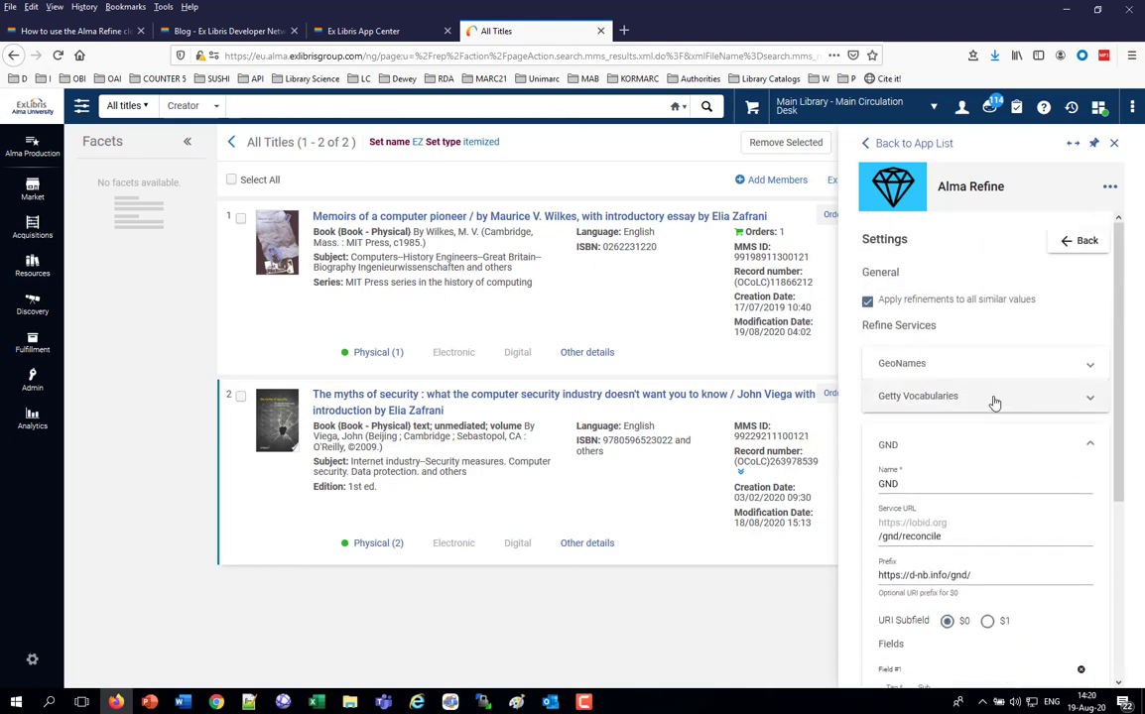
Keep the unsaved Alma Refine settings changes, save them, and return to the app's start page
click(1081, 244)
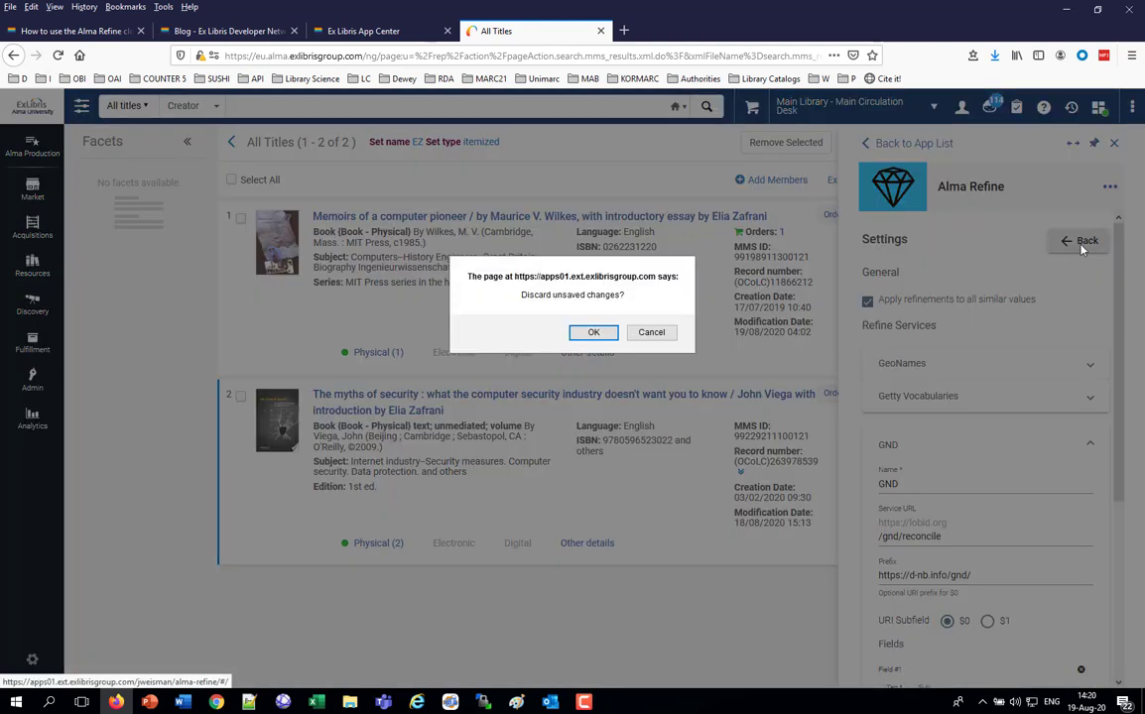
click(651, 333)
scroll(1029, 401, down, 5)
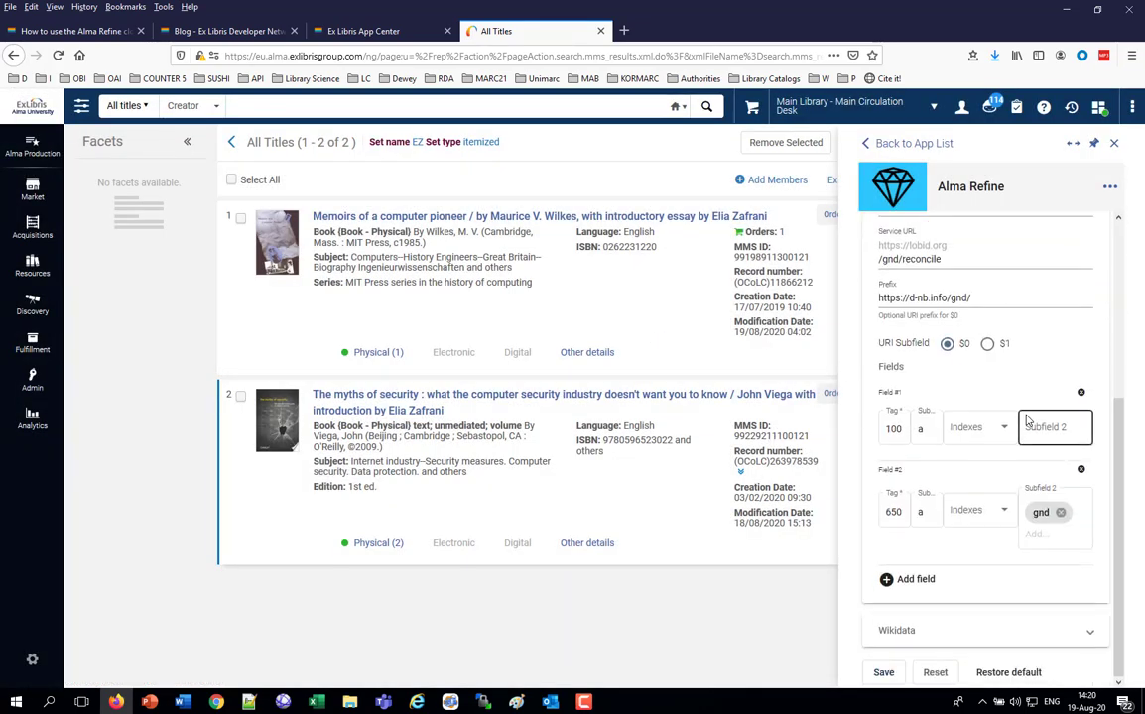
click(884, 672)
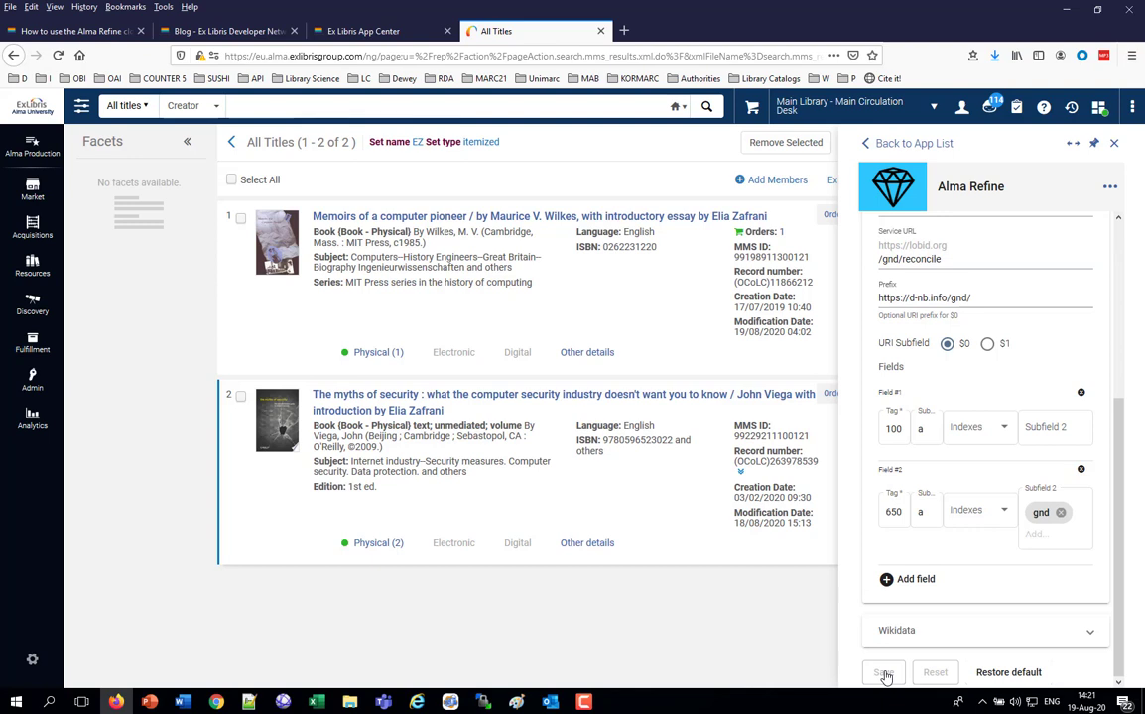
scroll(971, 510, up, 5)
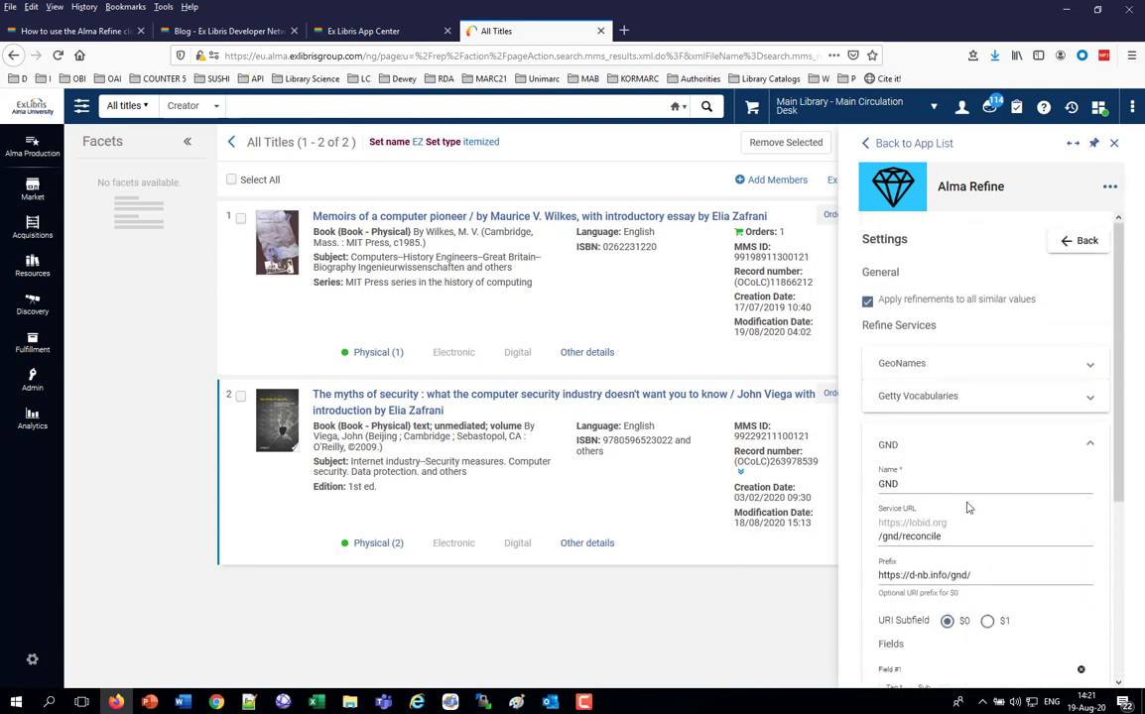
click(1081, 241)
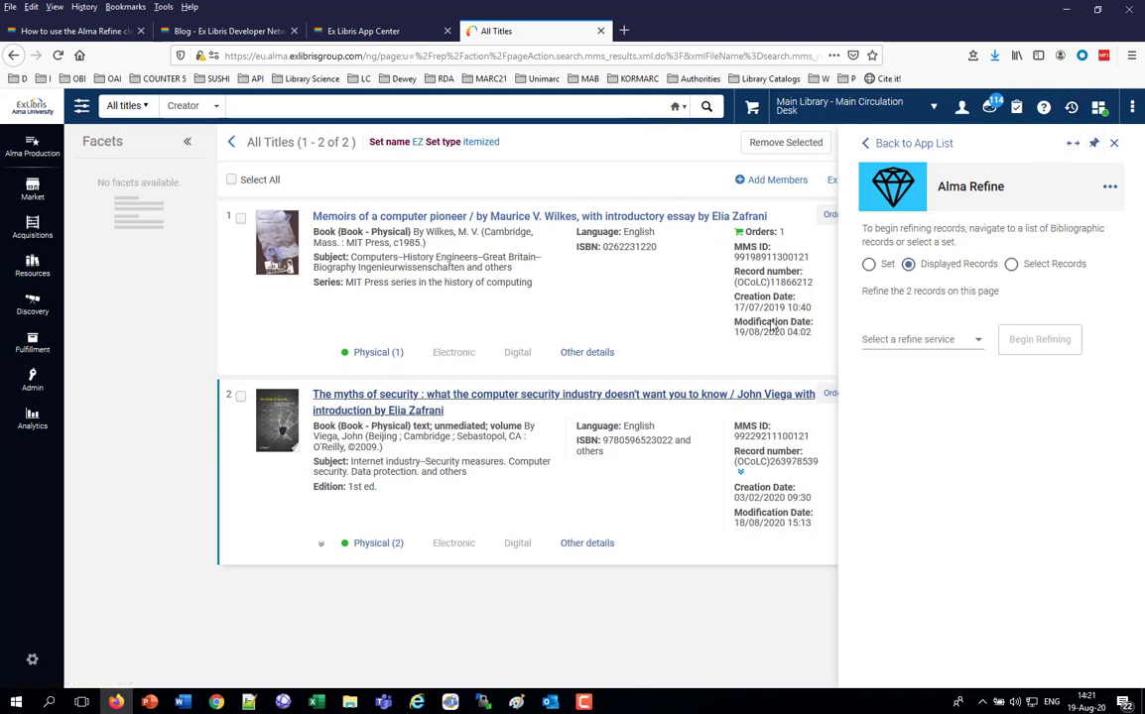
Reopen Alma Refine from the Cloud App Center and pin its panel beside the title list, toggling the pin to compare both layouts
click(1094, 145)
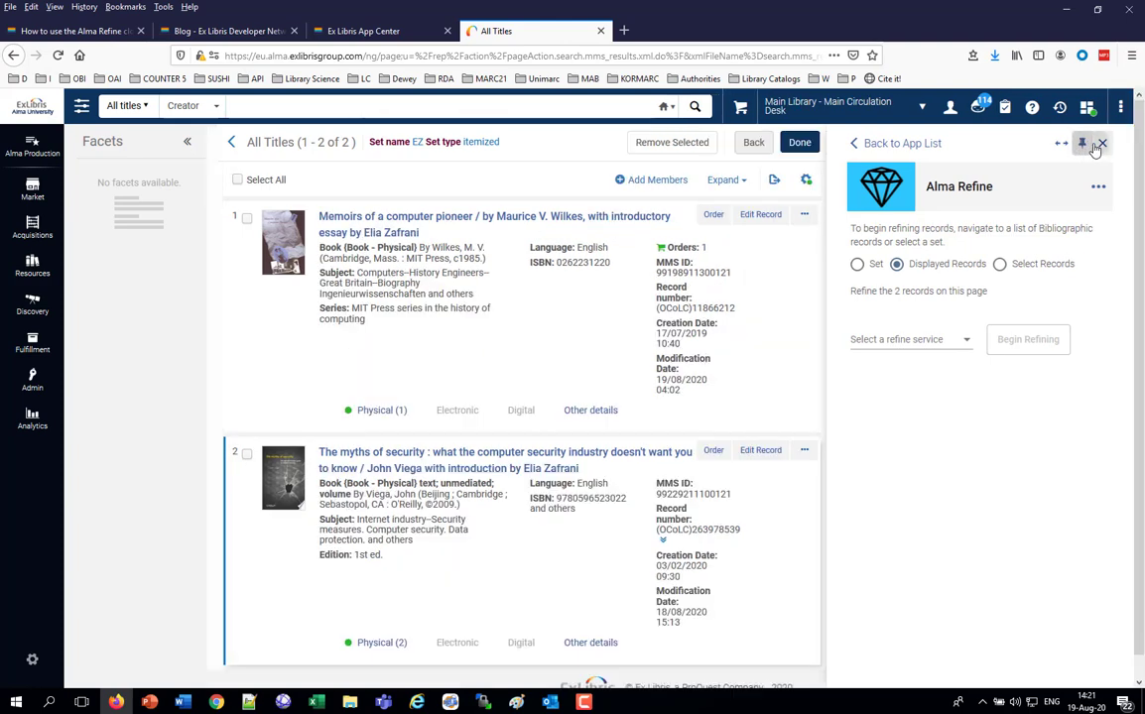
click(1098, 145)
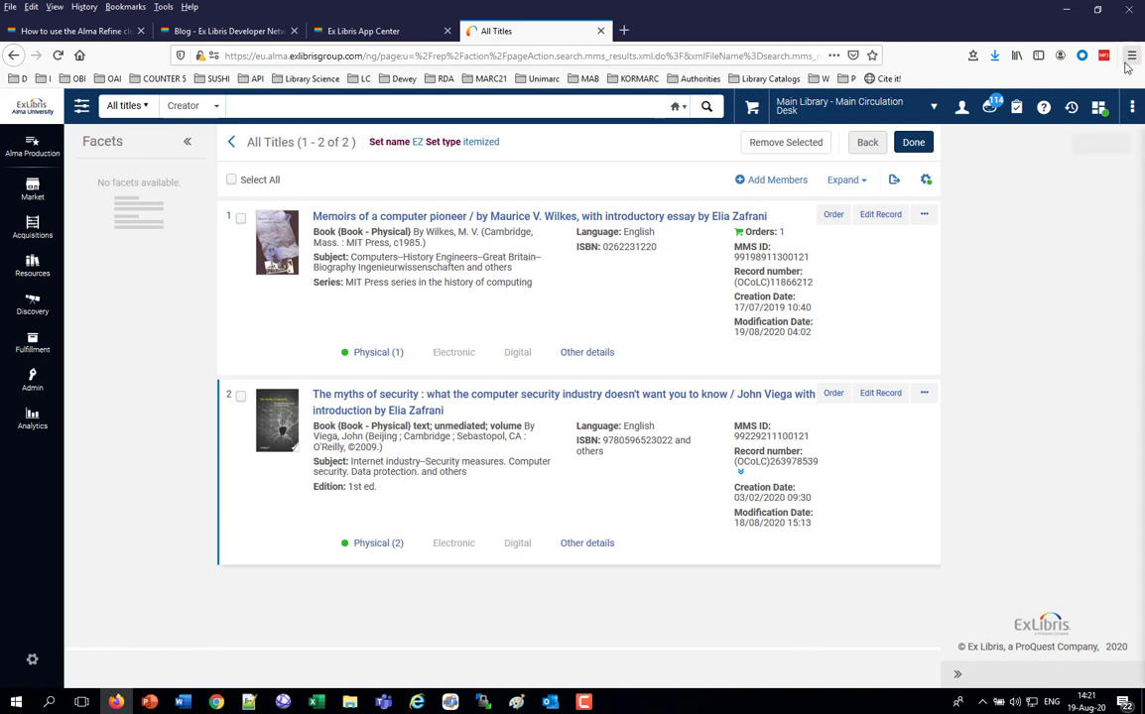
click(1098, 106)
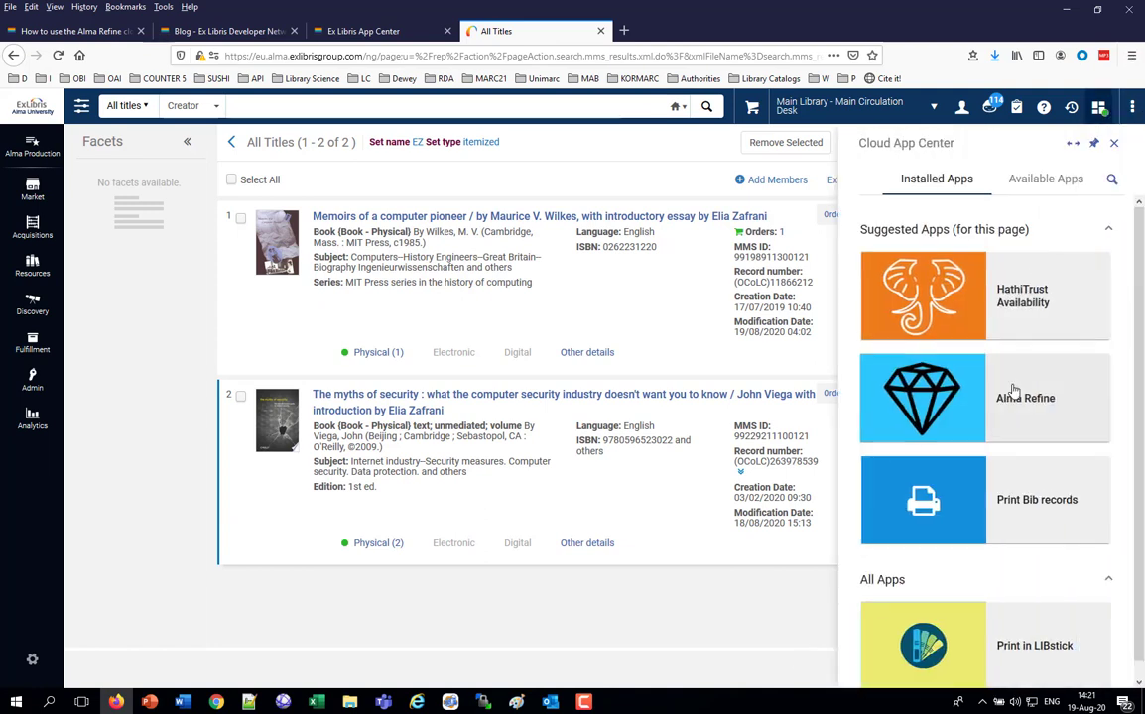
click(1013, 390)
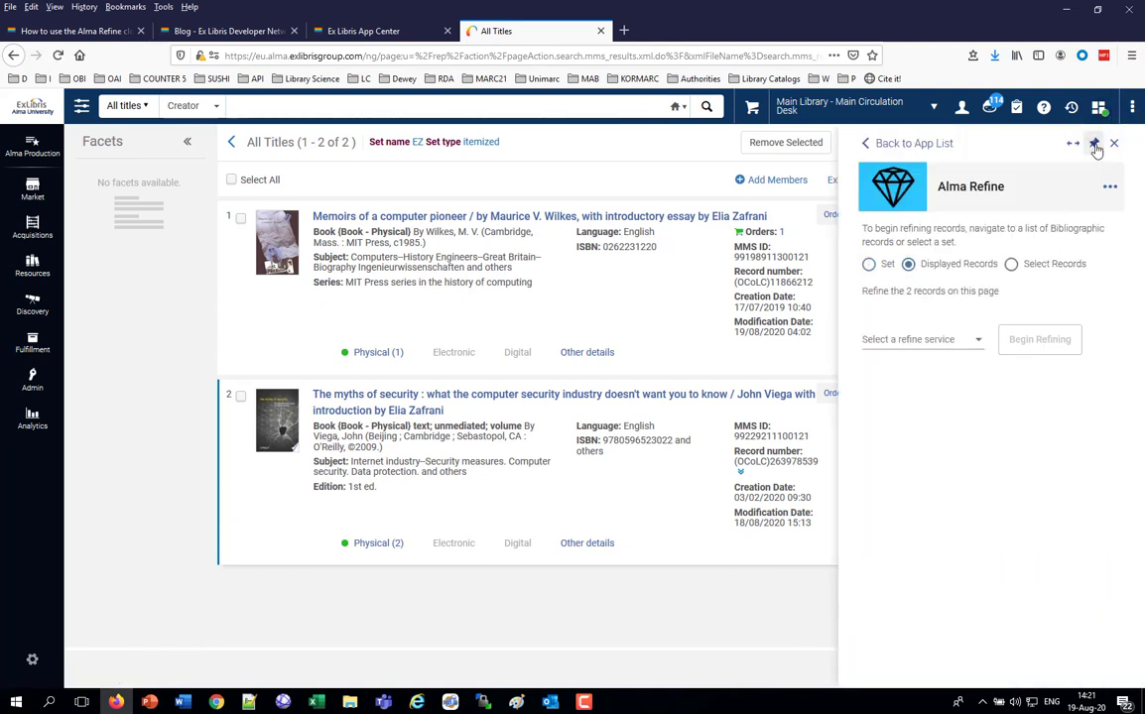
click(1094, 144)
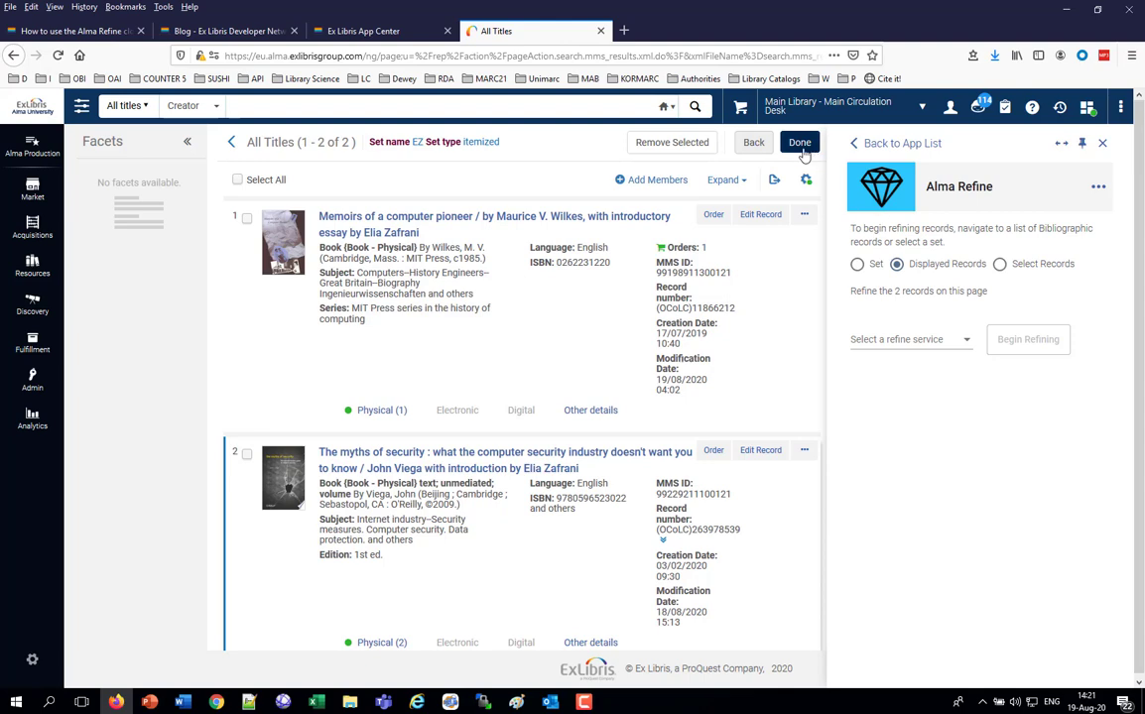
click(1082, 144)
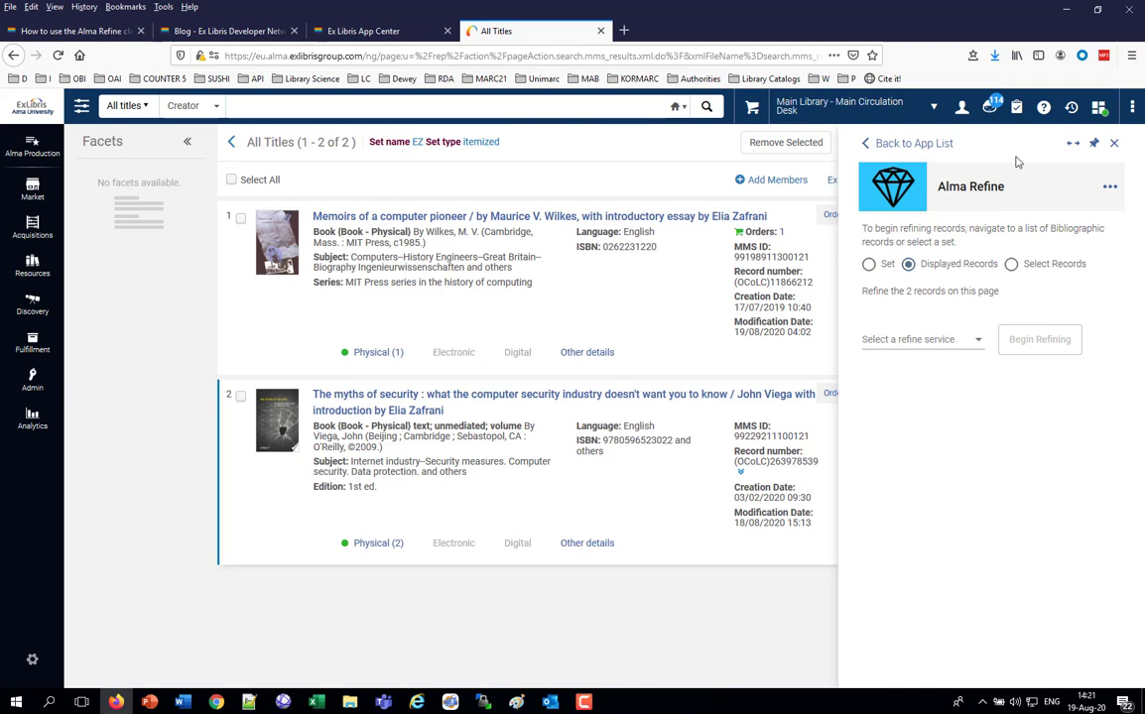
click(1094, 145)
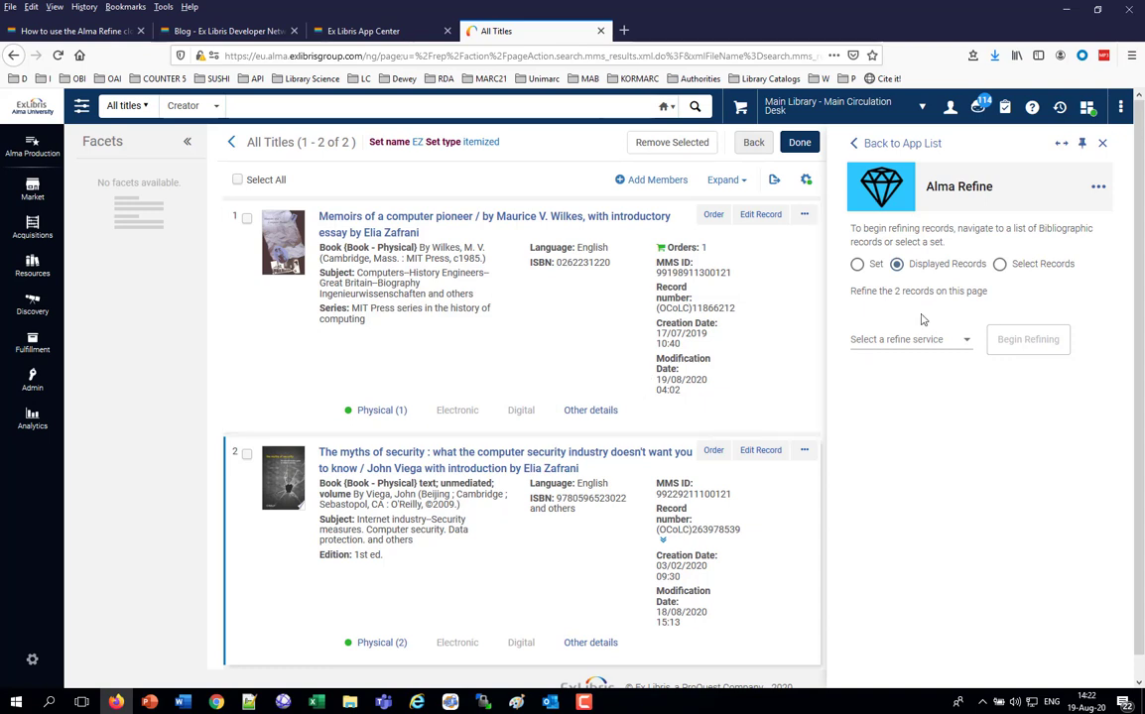
Try the Select Records option by checking and unchecking "Memoirs of a computer pioneer"
click(1000, 266)
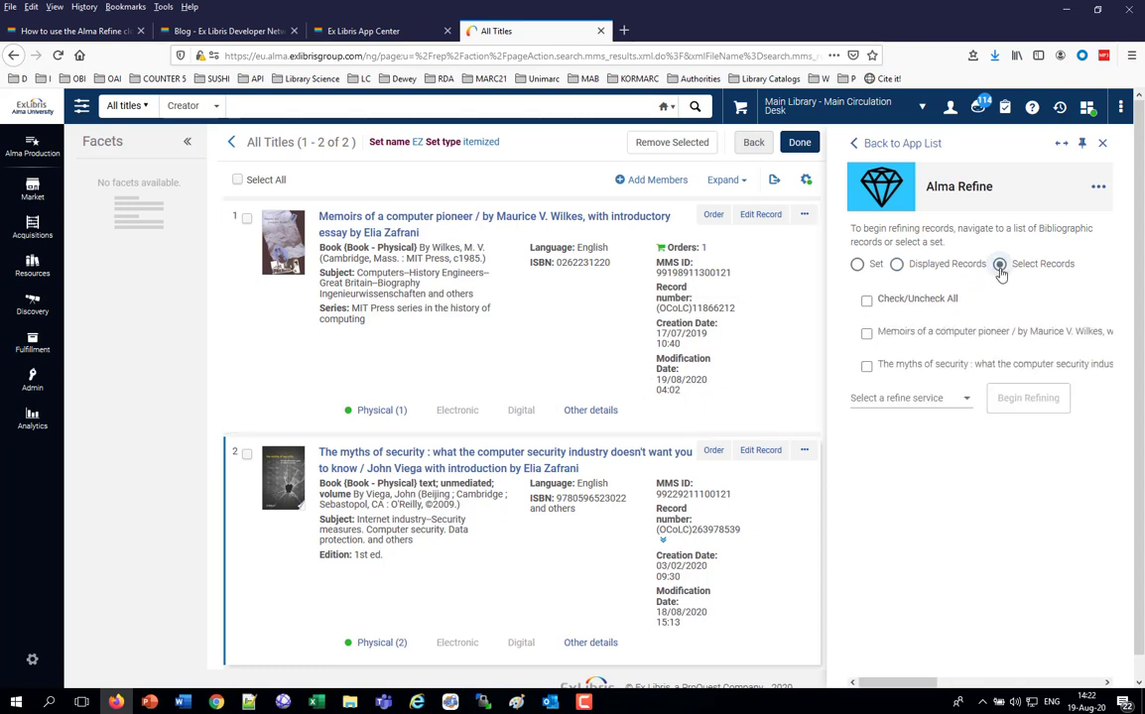
click(867, 335)
click(867, 335)
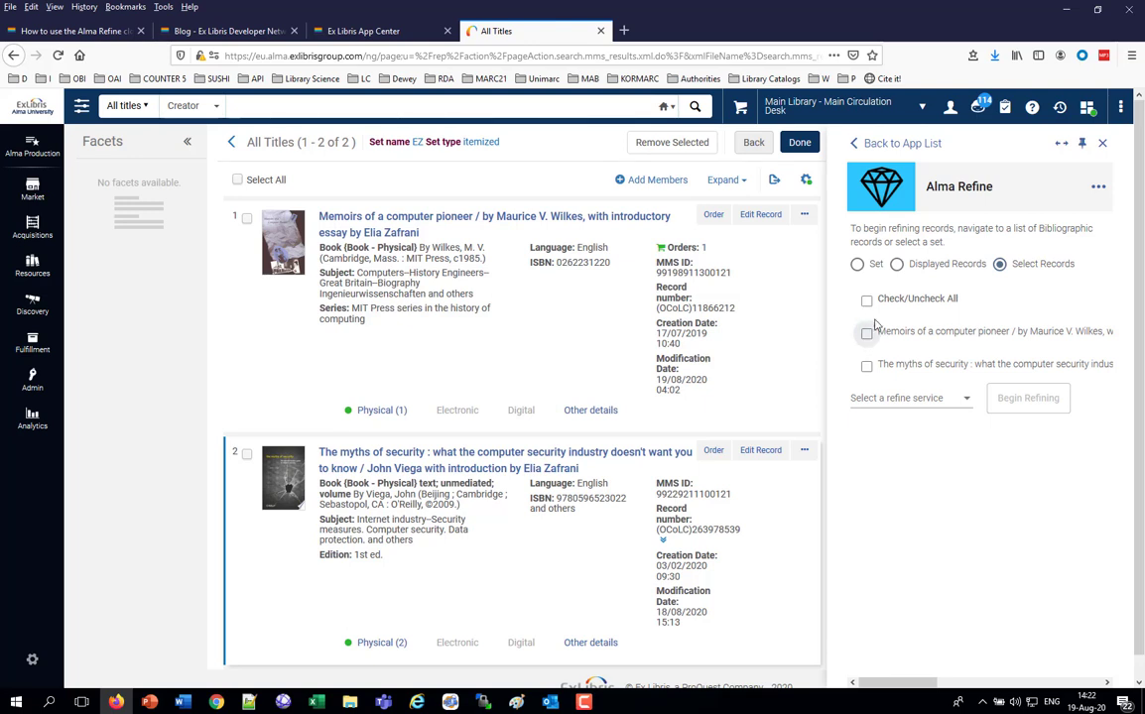
Try the Set option by searching for the set EZ, and return to the Displayed Records option
click(858, 266)
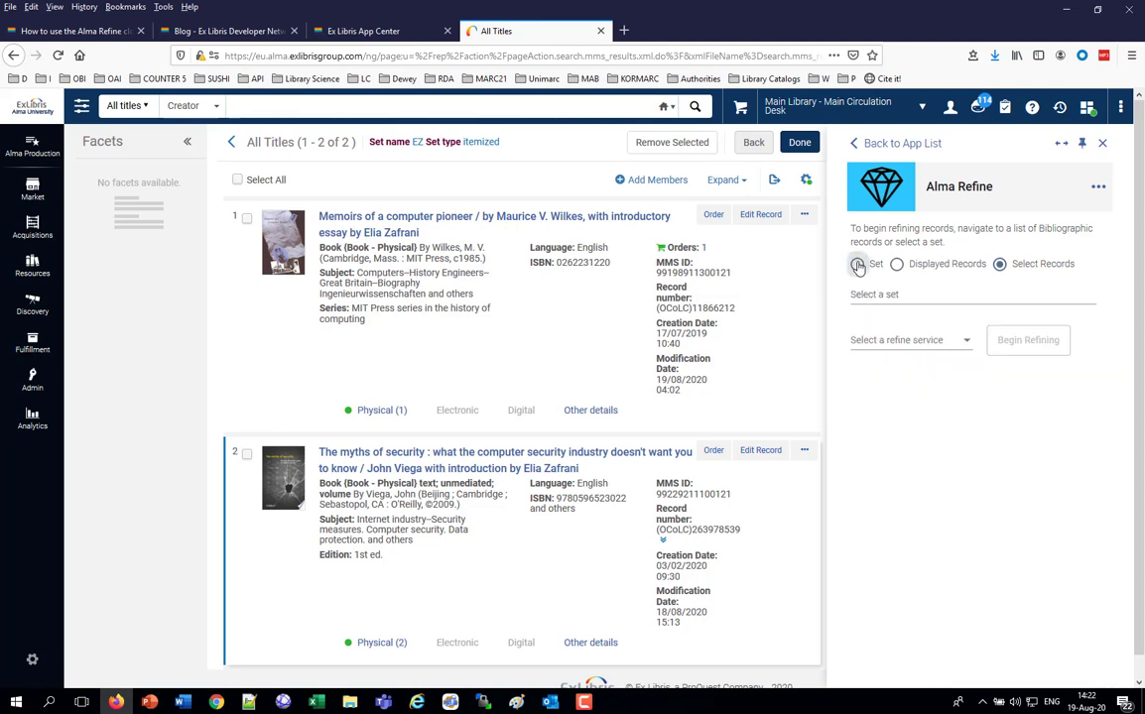
click(872, 295)
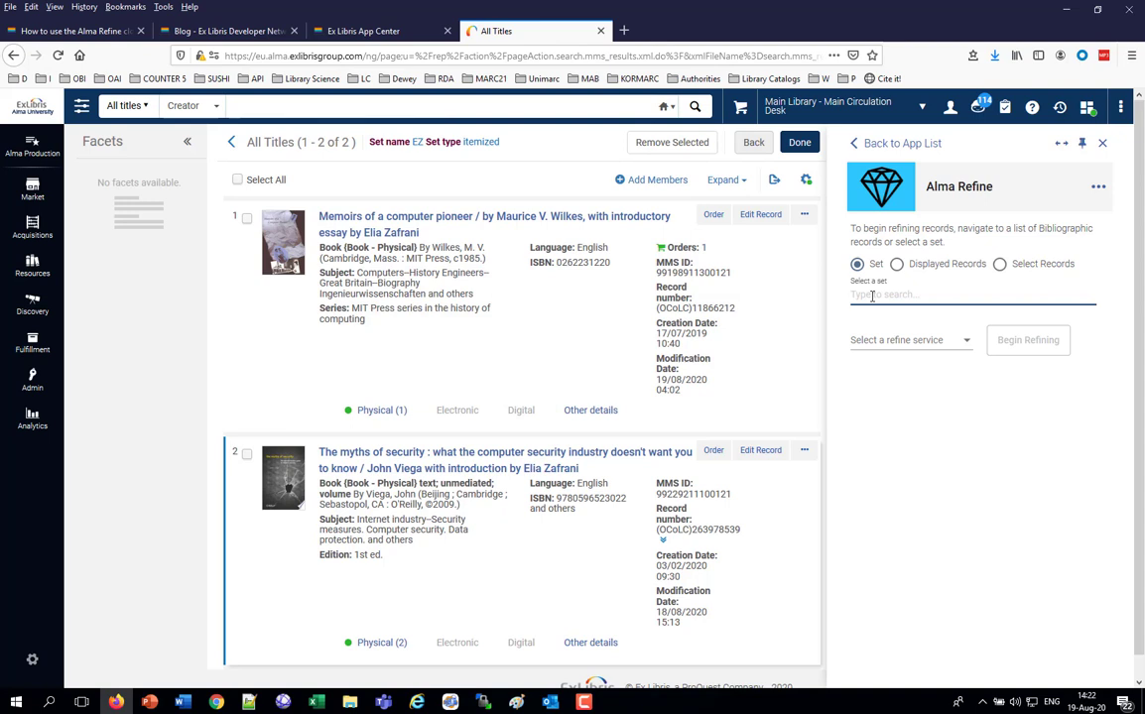
text(E)
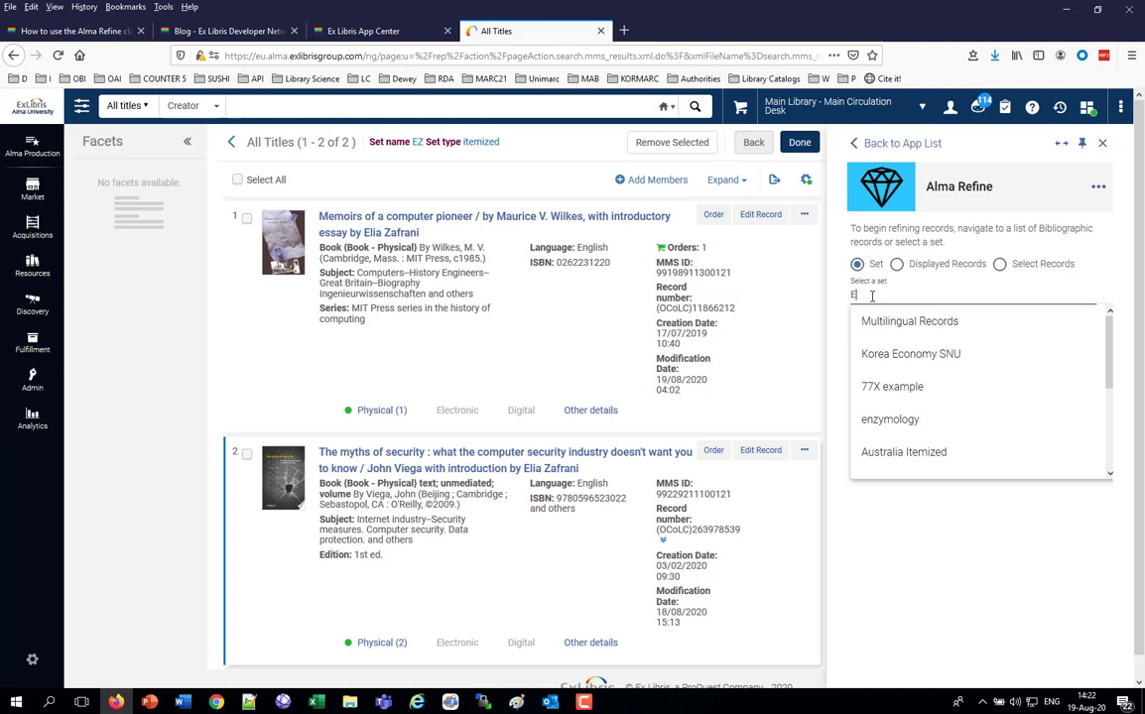
text(Z)
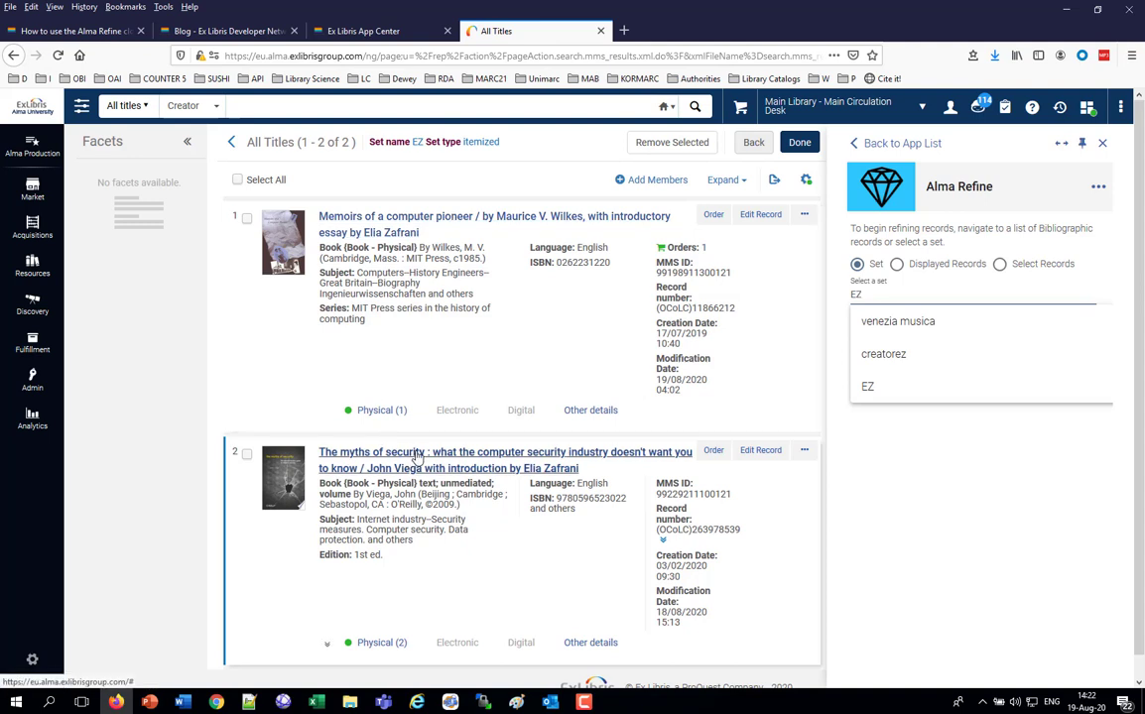
click(897, 265)
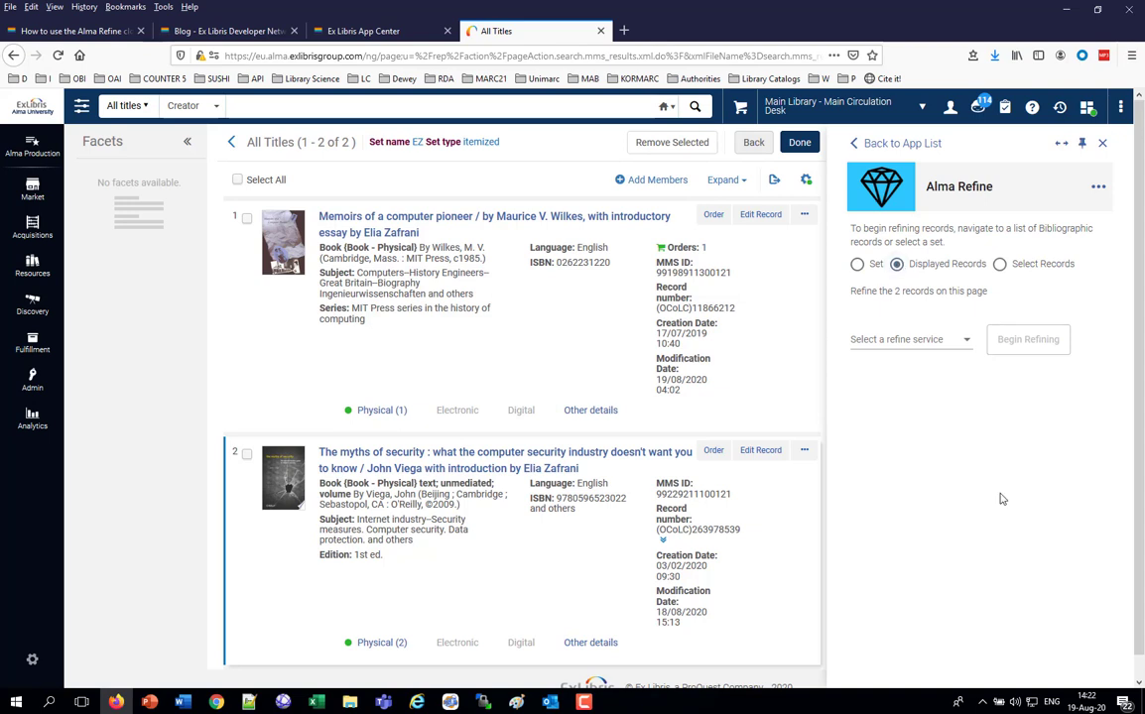
Start refining the displayed records with the GND service and expand the app panel to full width
click(968, 339)
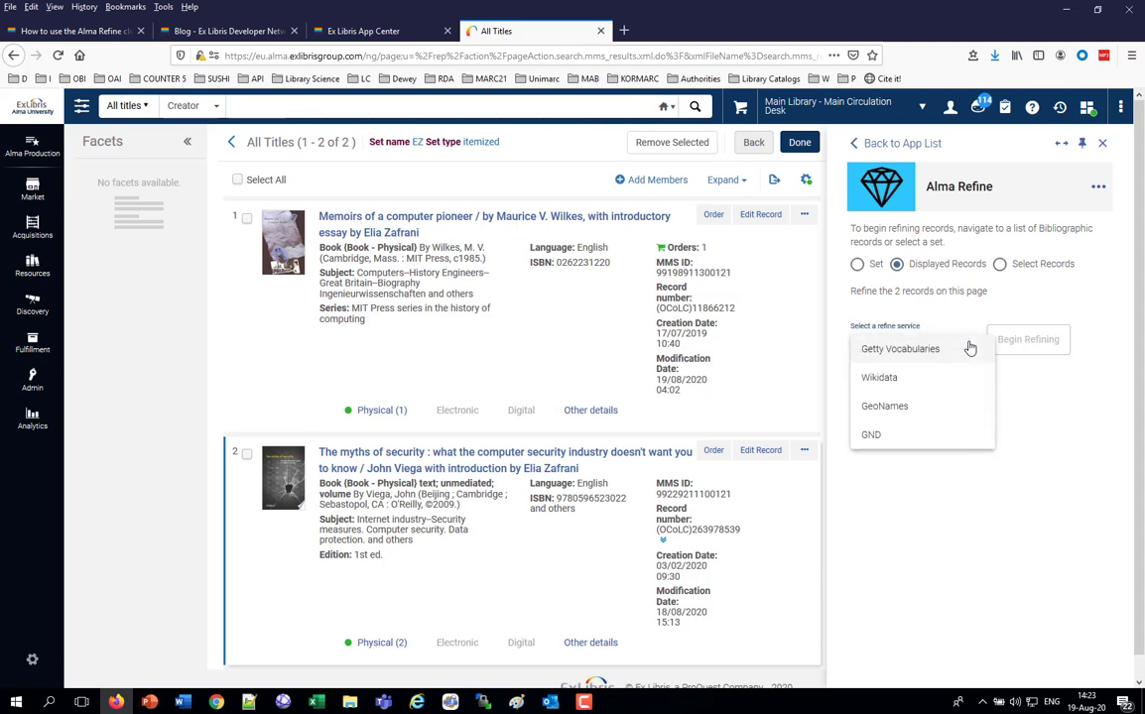
click(887, 435)
click(1021, 344)
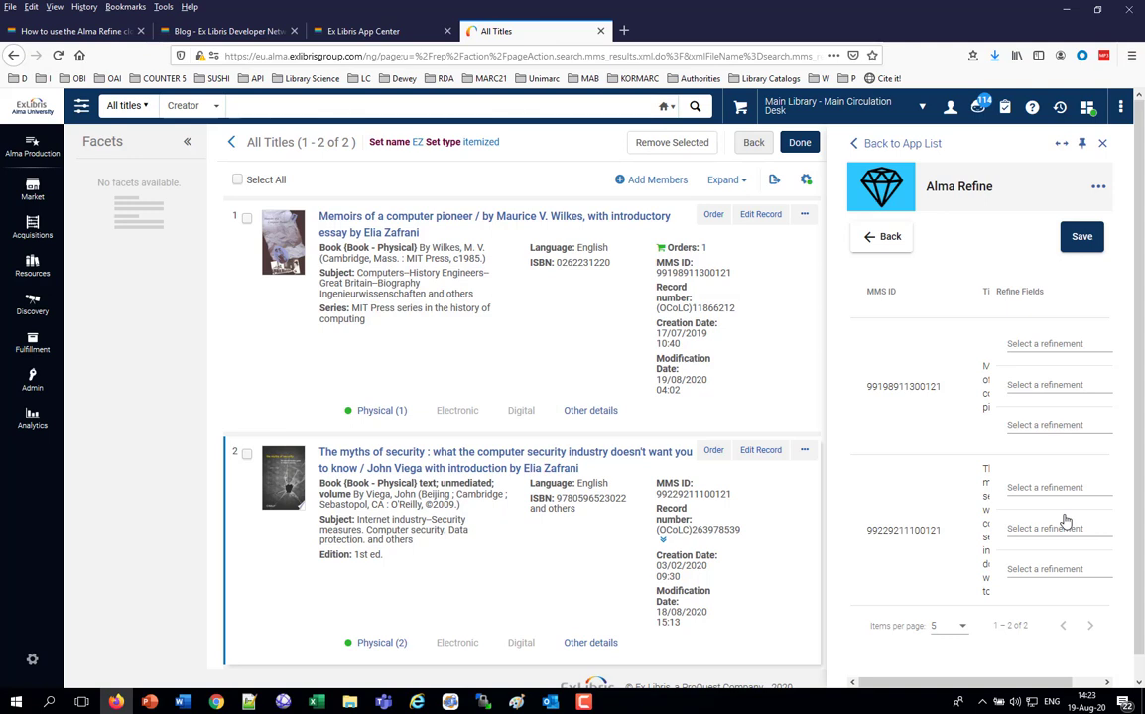
click(1060, 146)
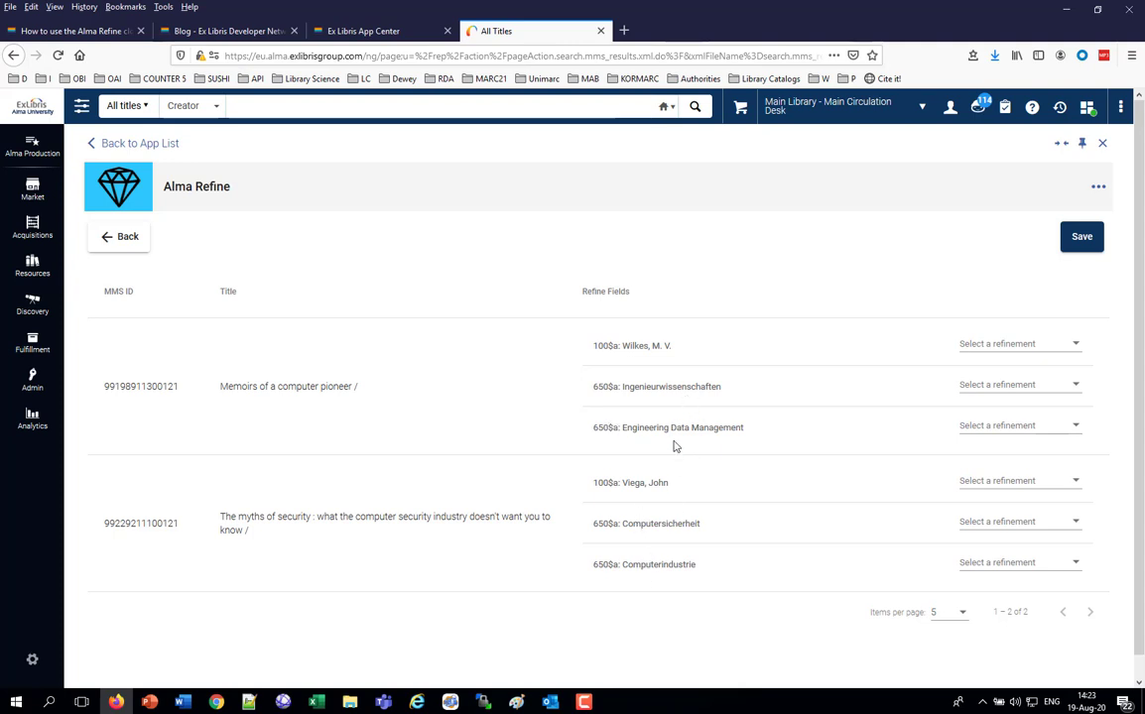
For "Memoirs of a computer pioneer", choose the refinements Ingenieurwissenschaften and Engineering Data Management for the matching 650 fields
click(1076, 388)
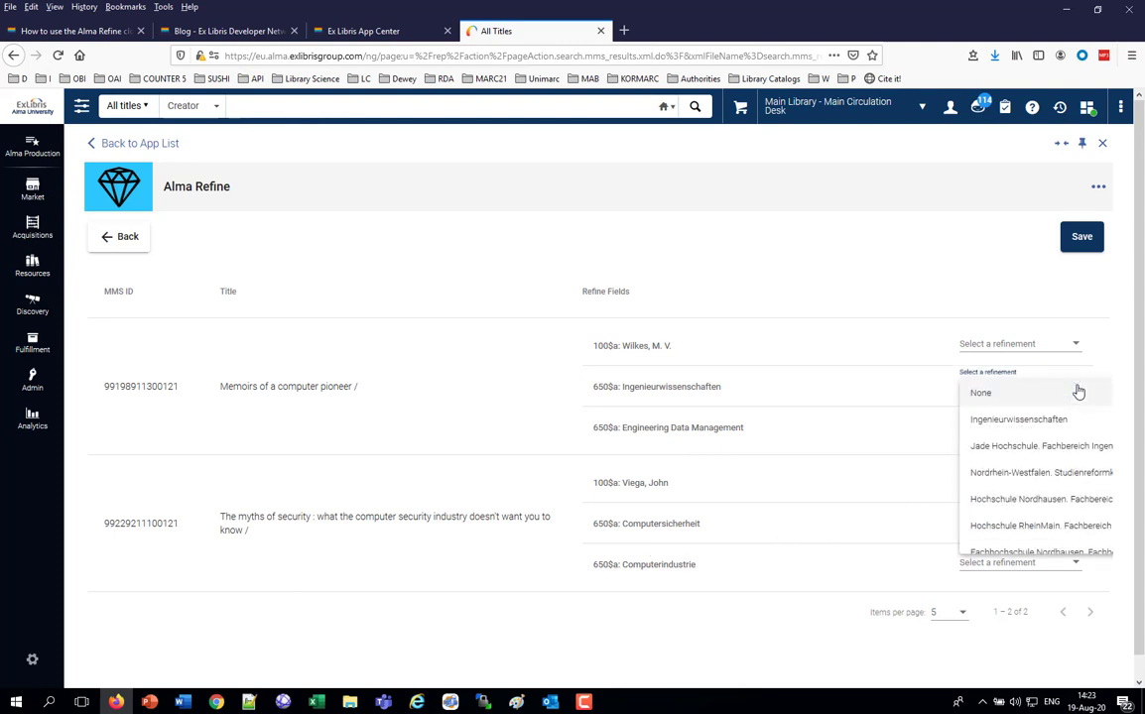
click(1059, 425)
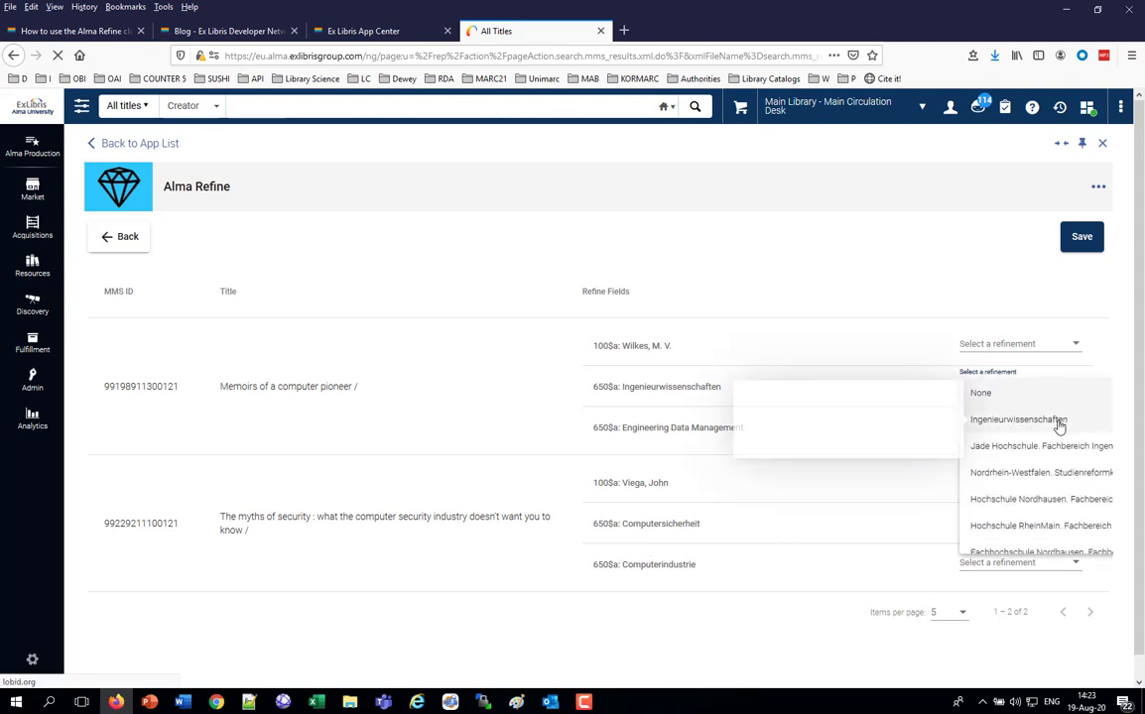
click(1059, 423)
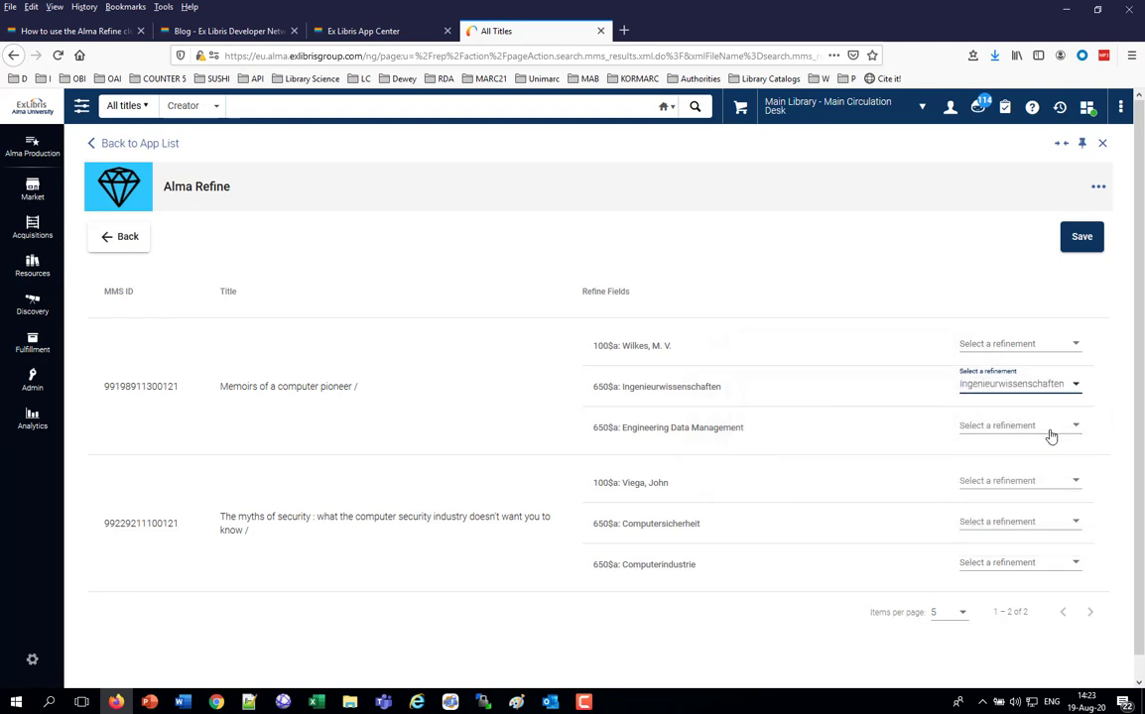
click(1051, 436)
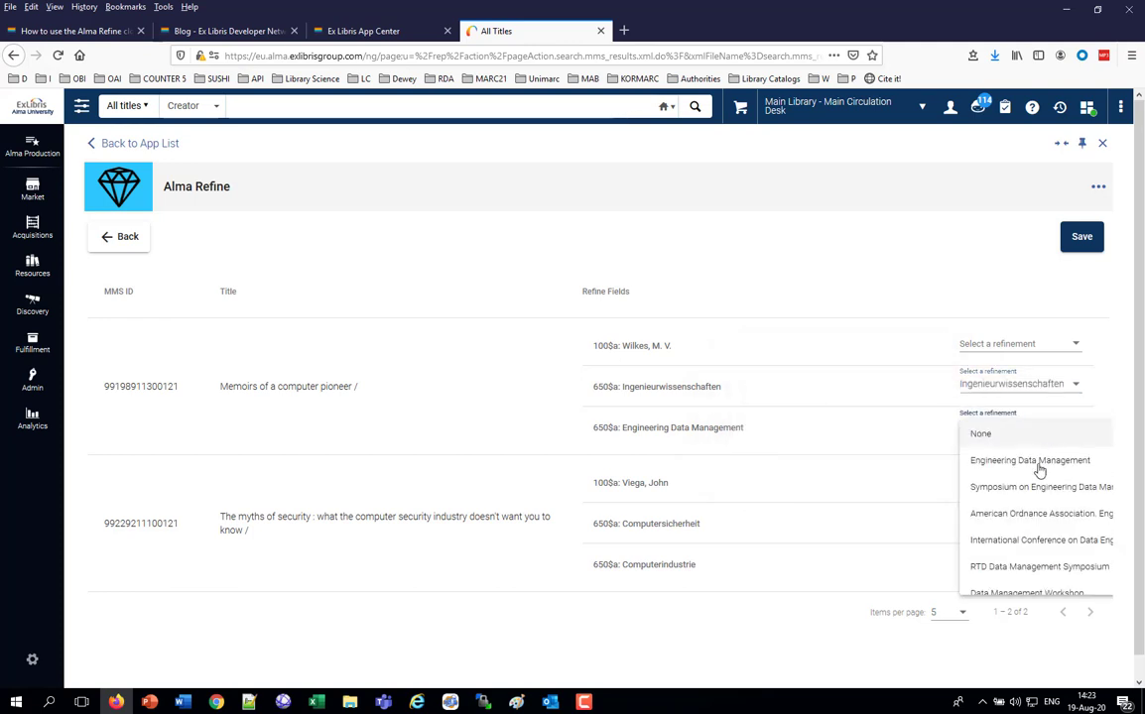
click(1042, 462)
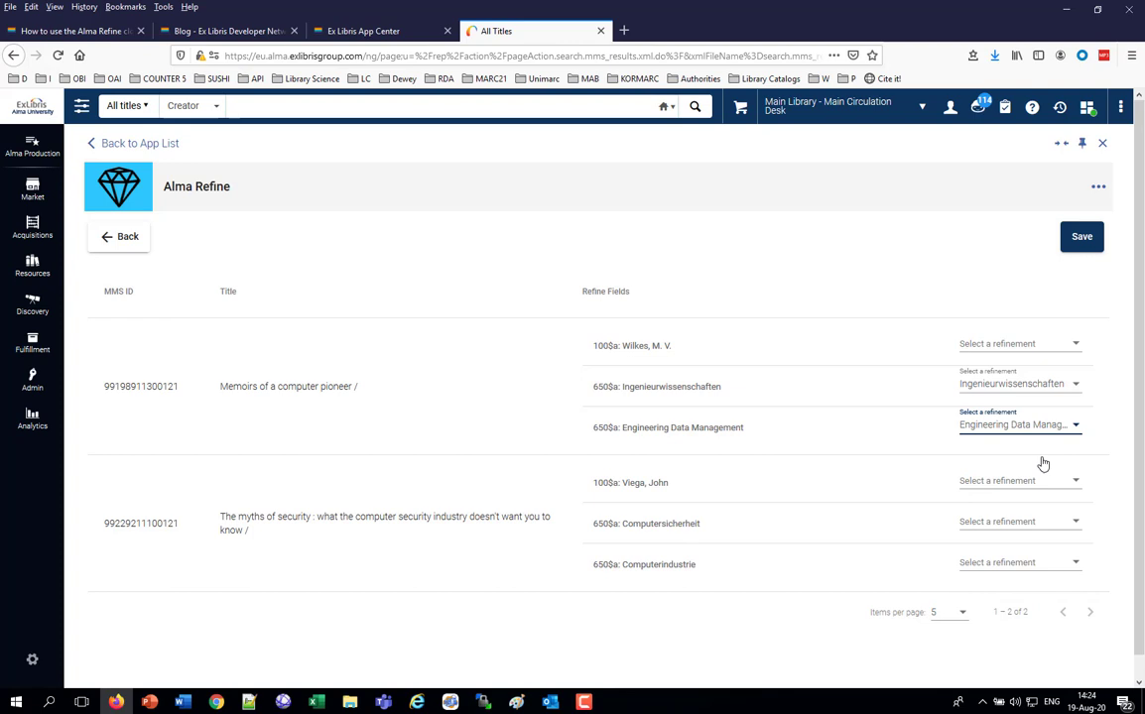
Choose refinements for the 650 fields Computersicherheit and Computerindustrie of "The myths of security", and save the refinements of both records
click(1025, 523)
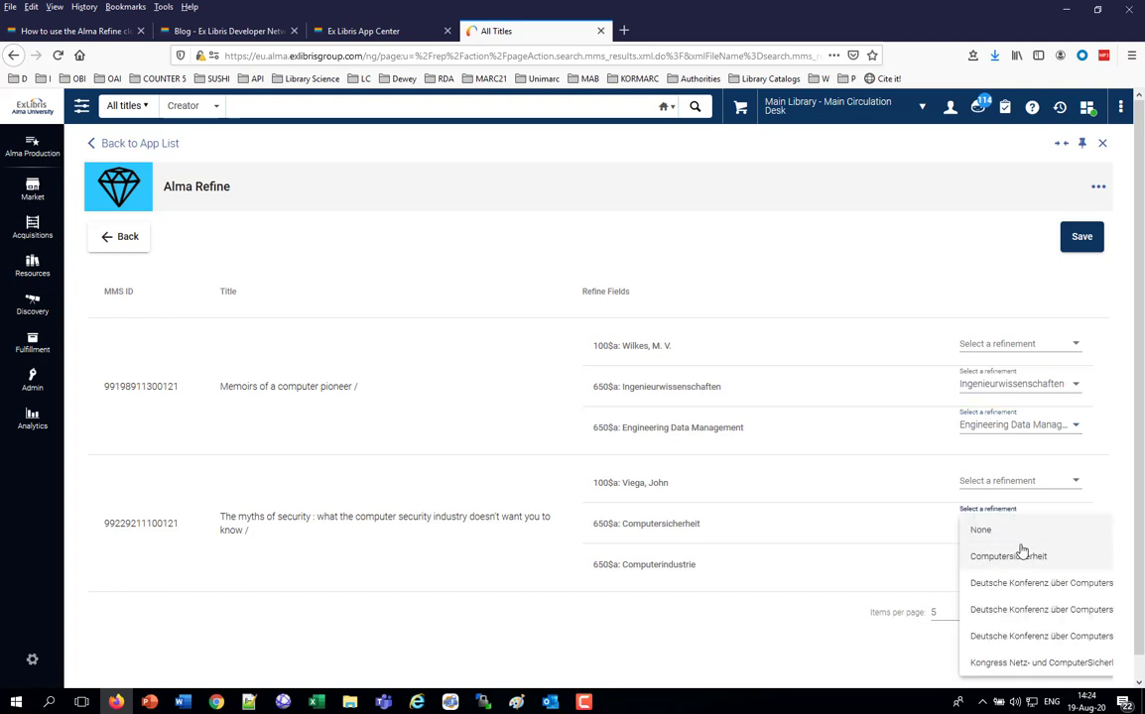
click(1017, 558)
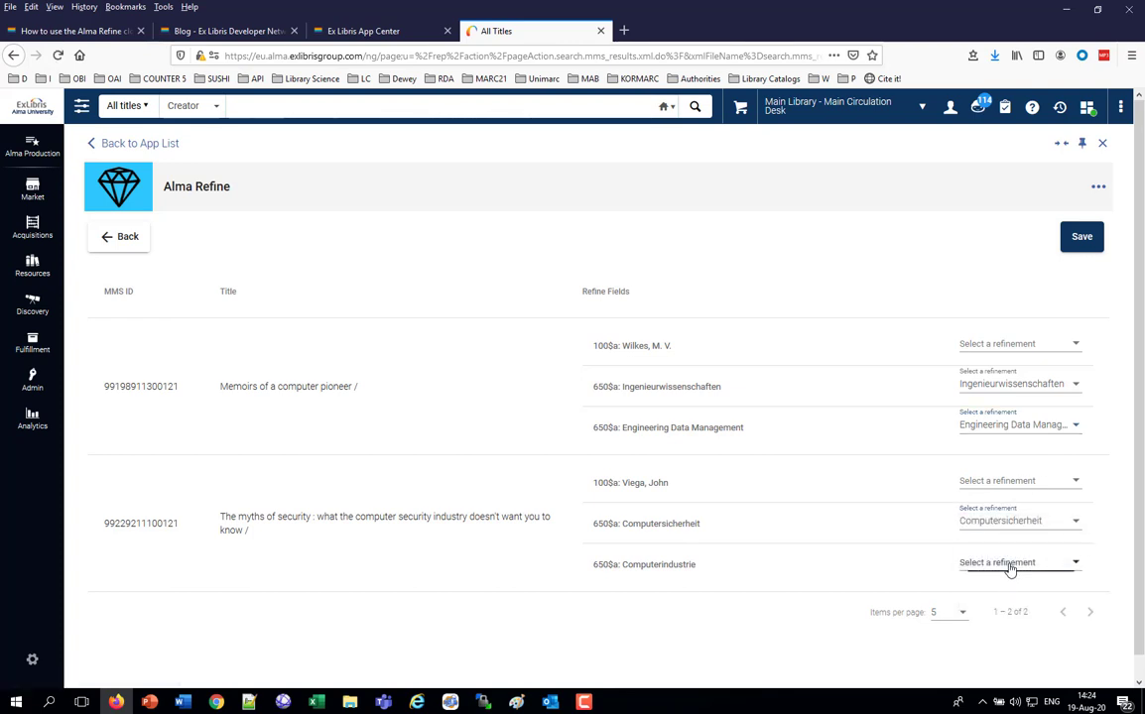
click(1004, 565)
click(1003, 600)
click(1084, 248)
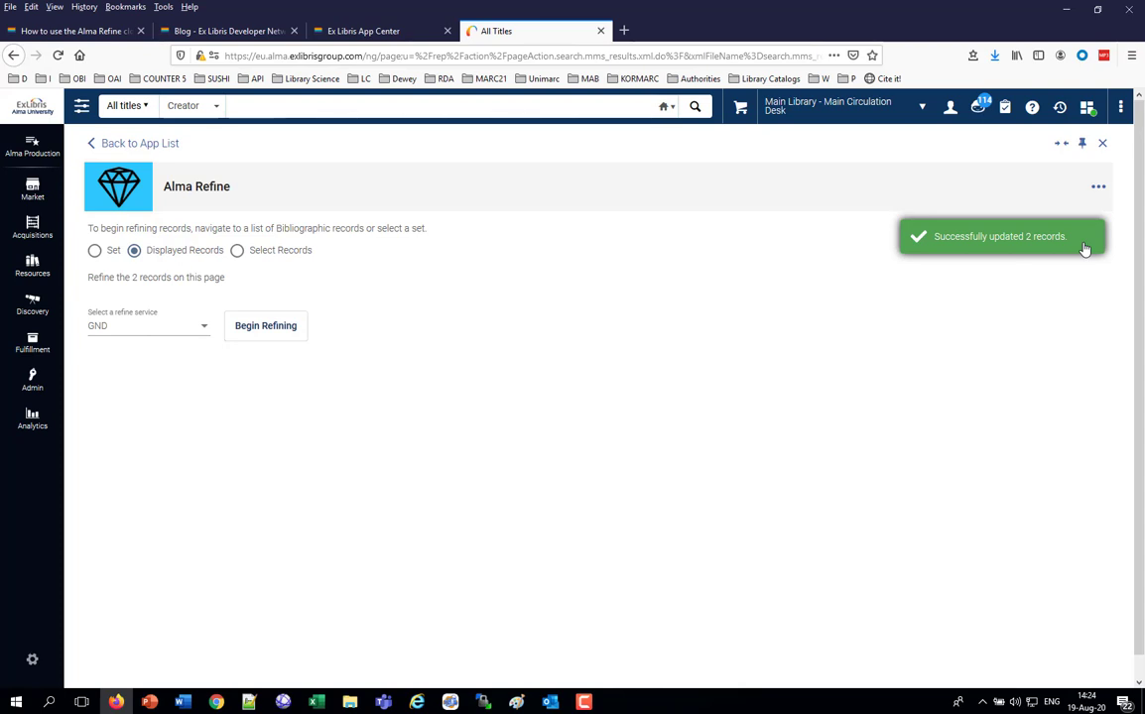
Shrink the app panel, open the record "Memoirs of a computer pioneer", and copy the GND URI from its 650 field Ingenieurwissenschaften
click(1059, 147)
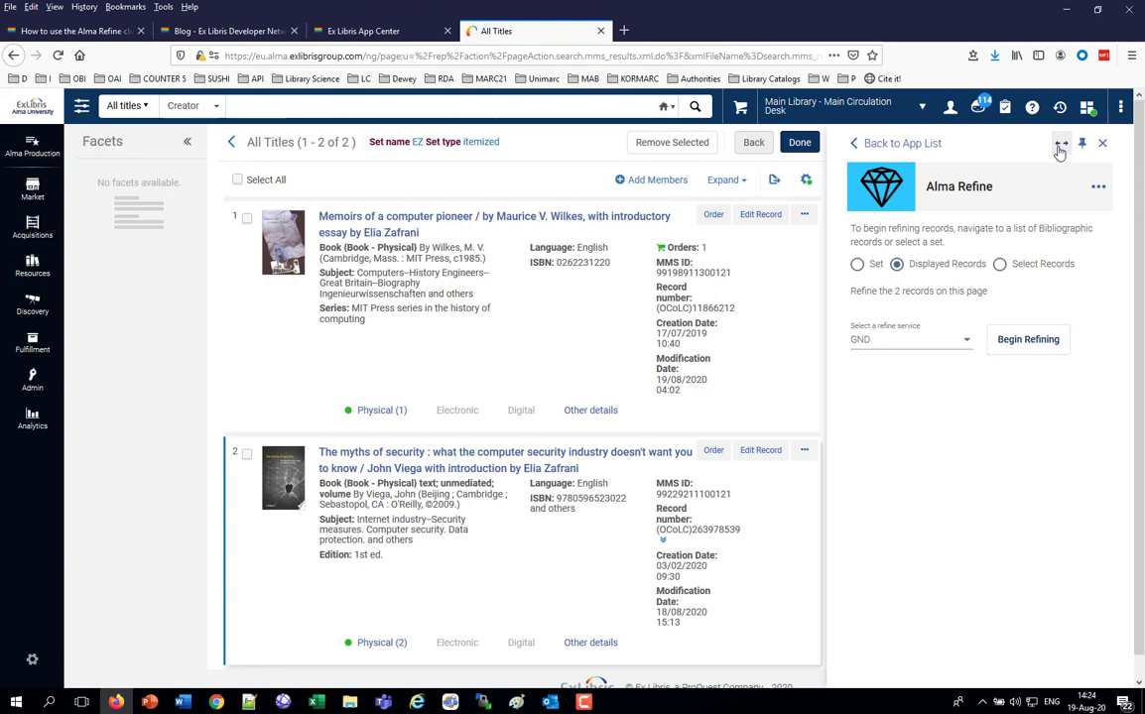
click(525, 219)
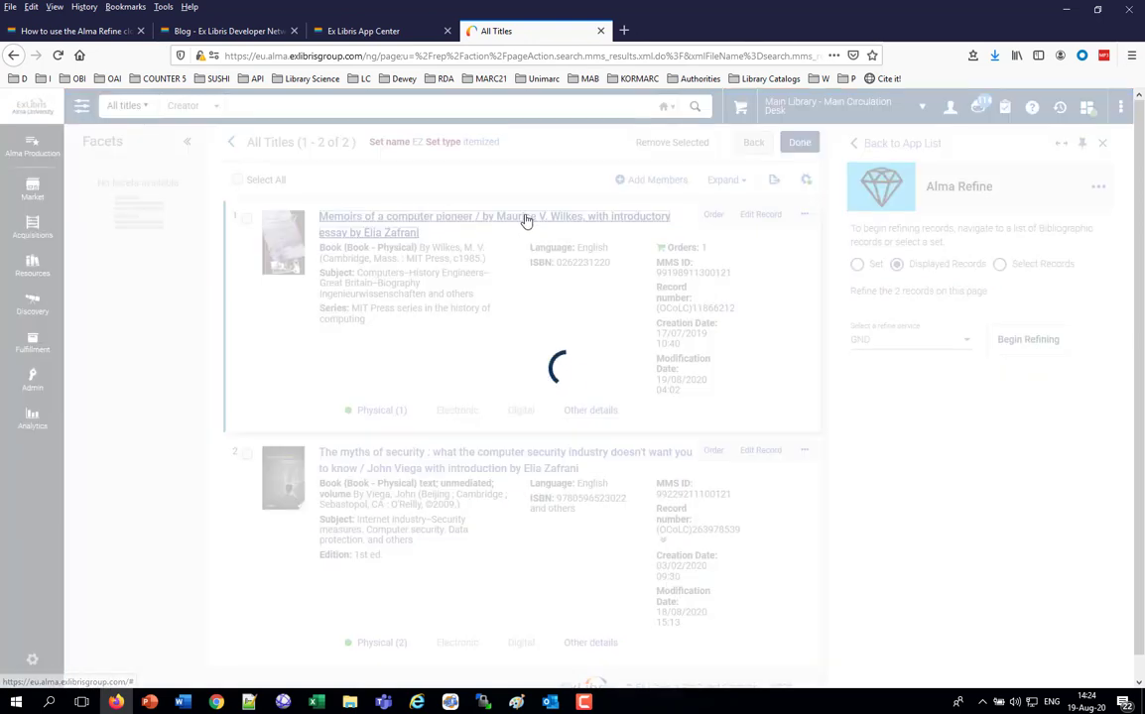
scroll(506, 281, down, 5)
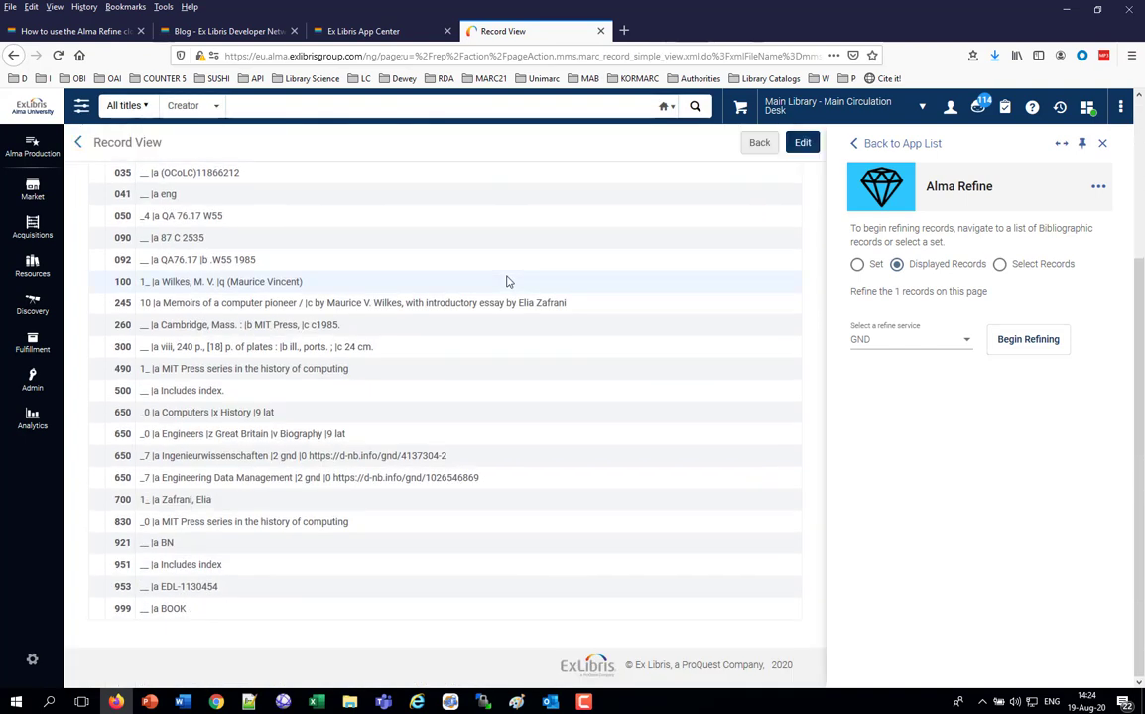
drag(311, 455, 463, 459)
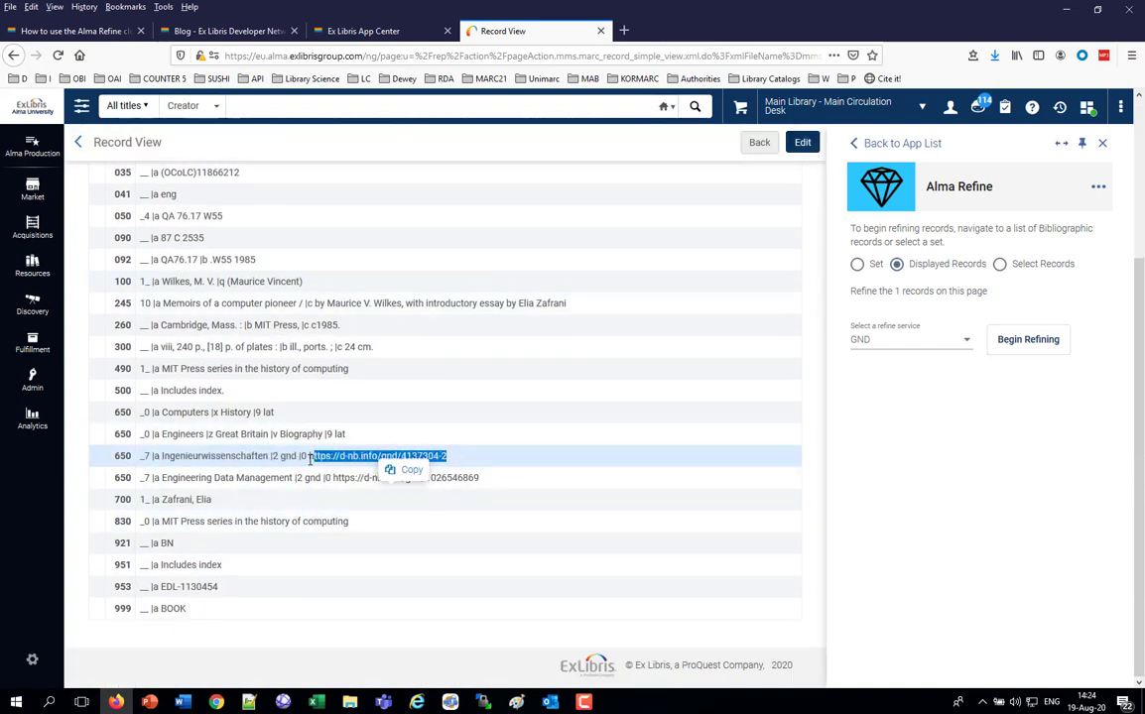
drag(310, 457, 449, 458)
key(ctrl+c)
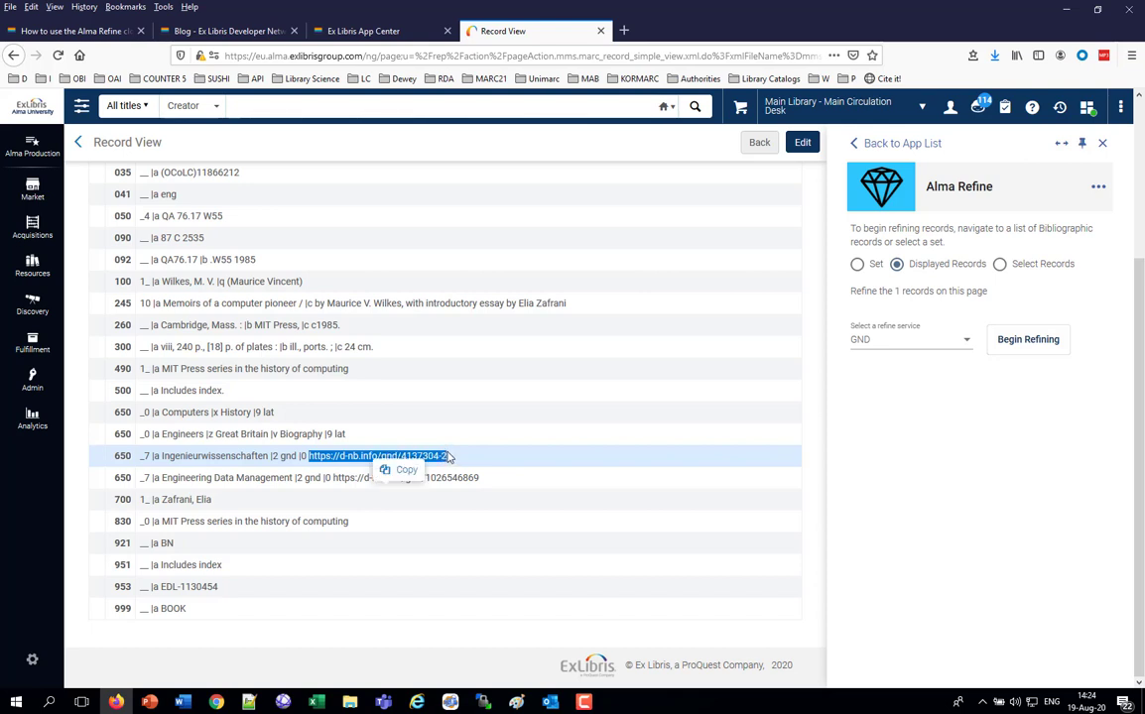
Open the copied GND URI in a new browser tab and check the subject term of the Deutsche Nationalbibliothek record
click(623, 31)
key(ctrl+v)
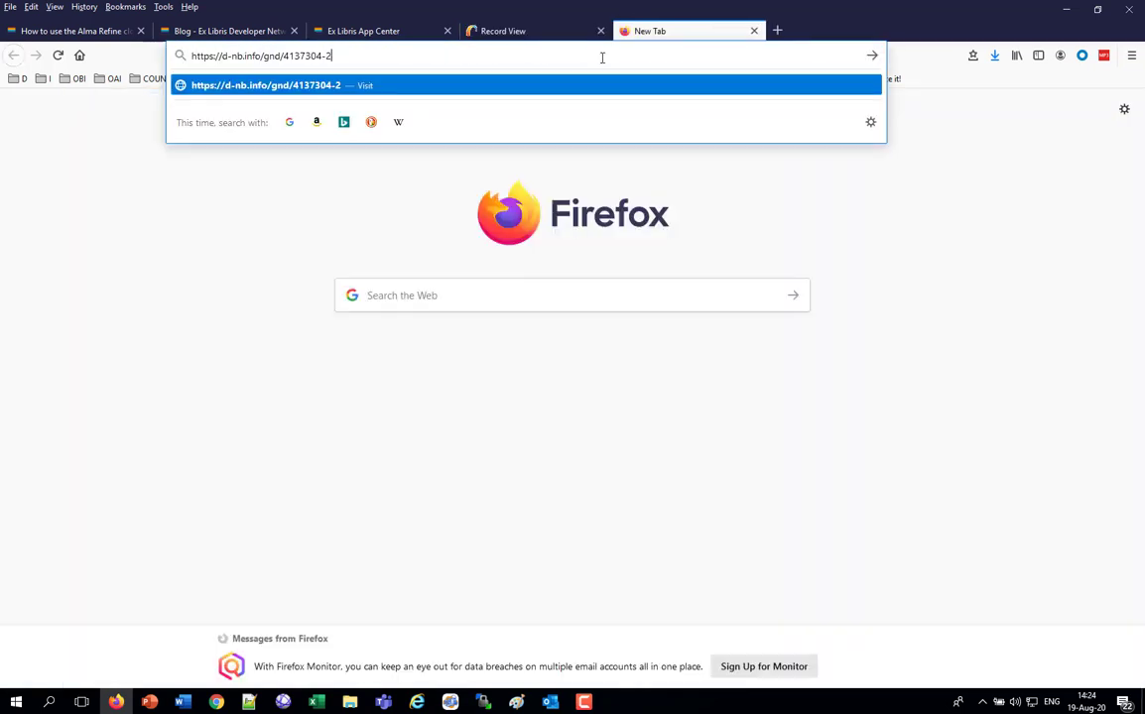
key(Return)
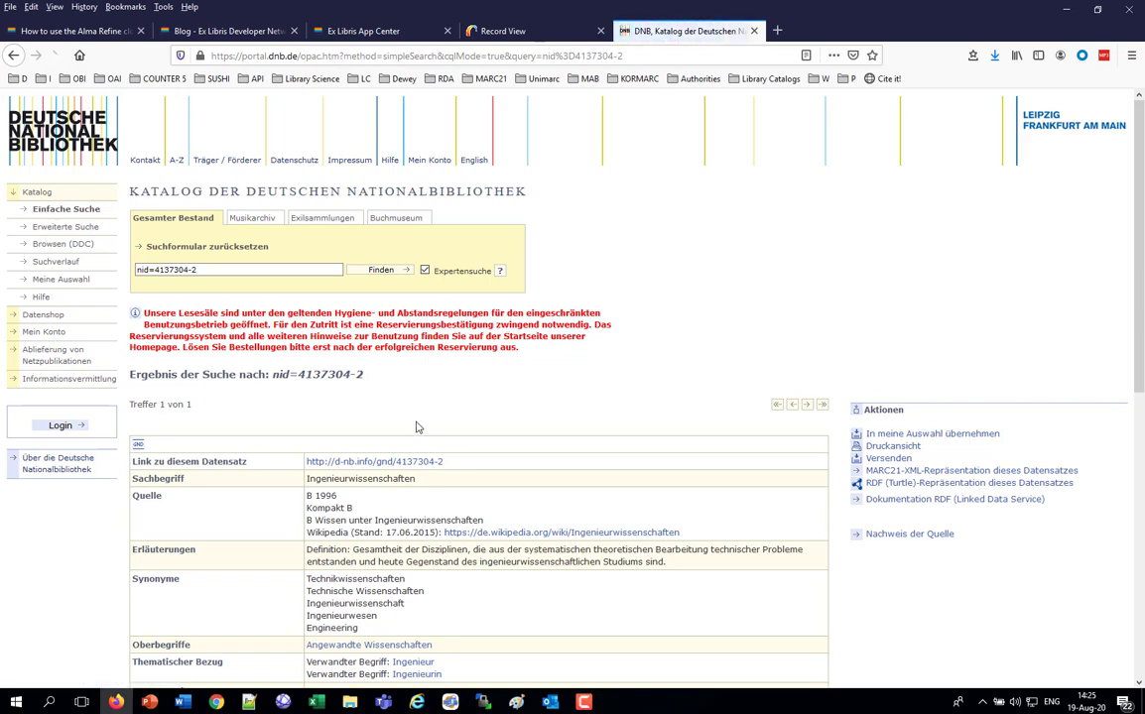
double_click(363, 480)
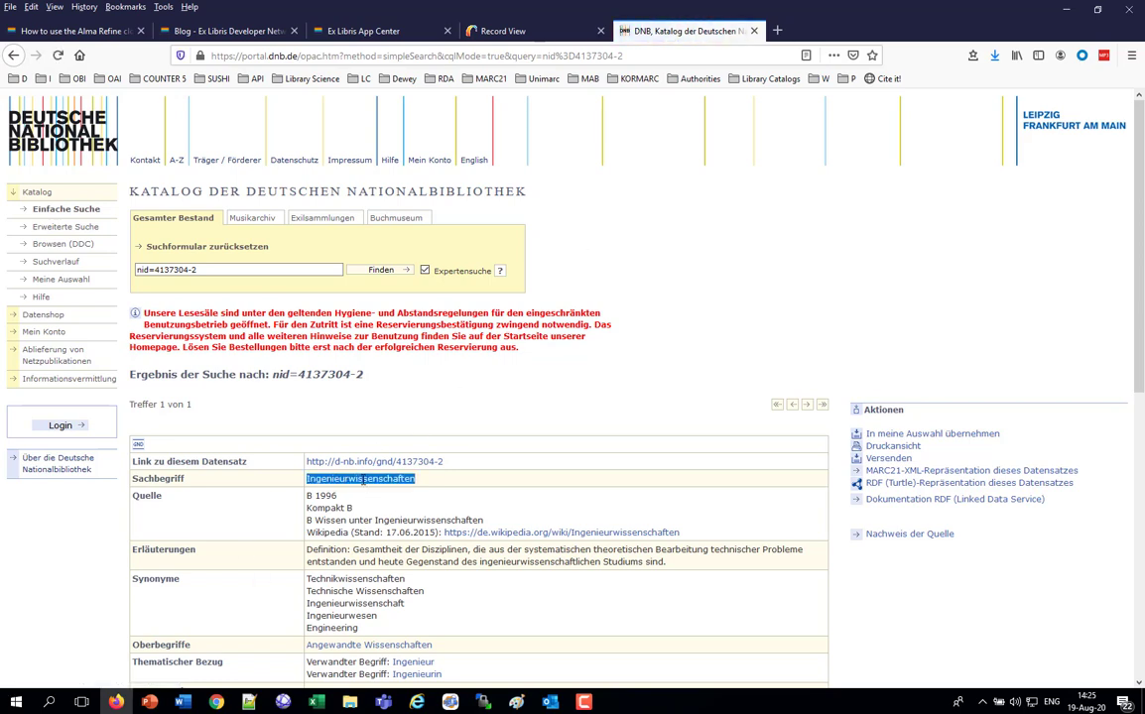
Copy the GND URI from the record's 650 field Engineering Data Management, open it in the Deutsche Nationalbibliothek tab, and check the subject term
click(503, 31)
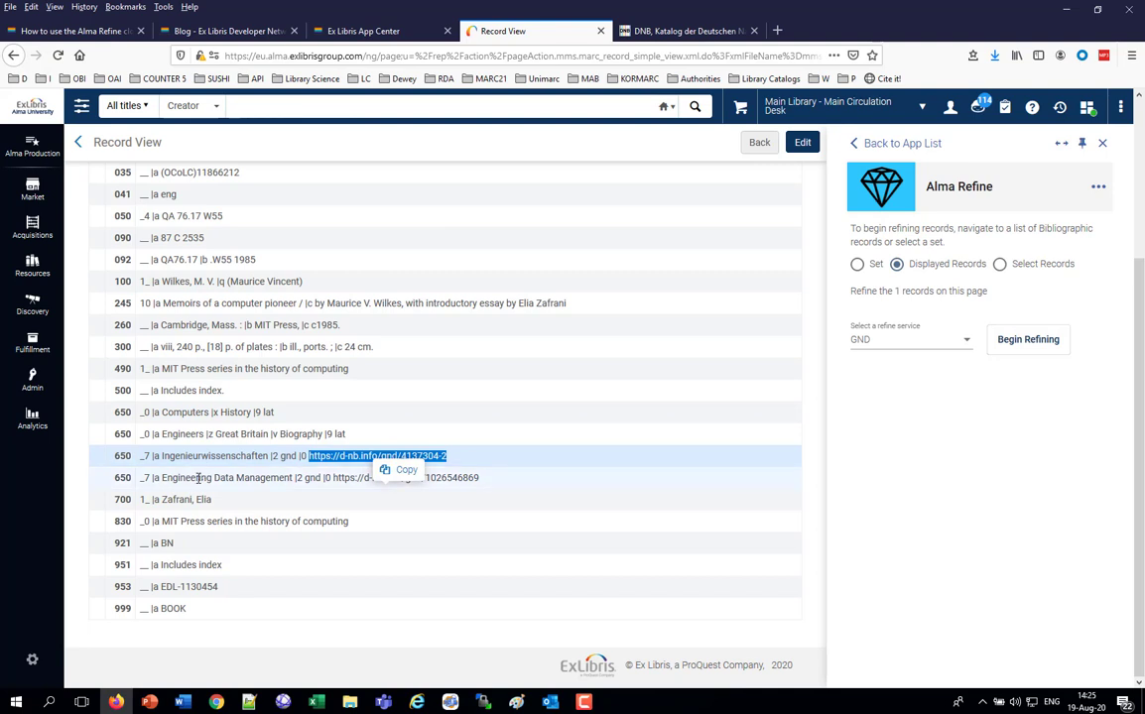
click(199, 478)
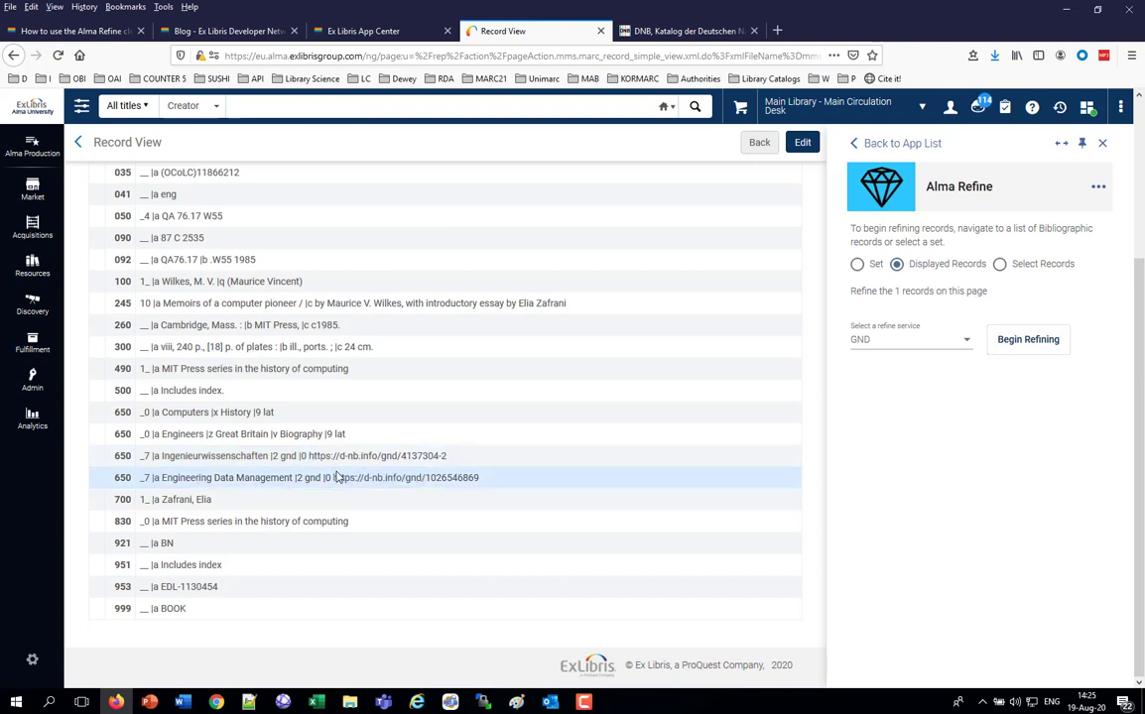
drag(336, 477, 487, 482)
key(ctrl+c)
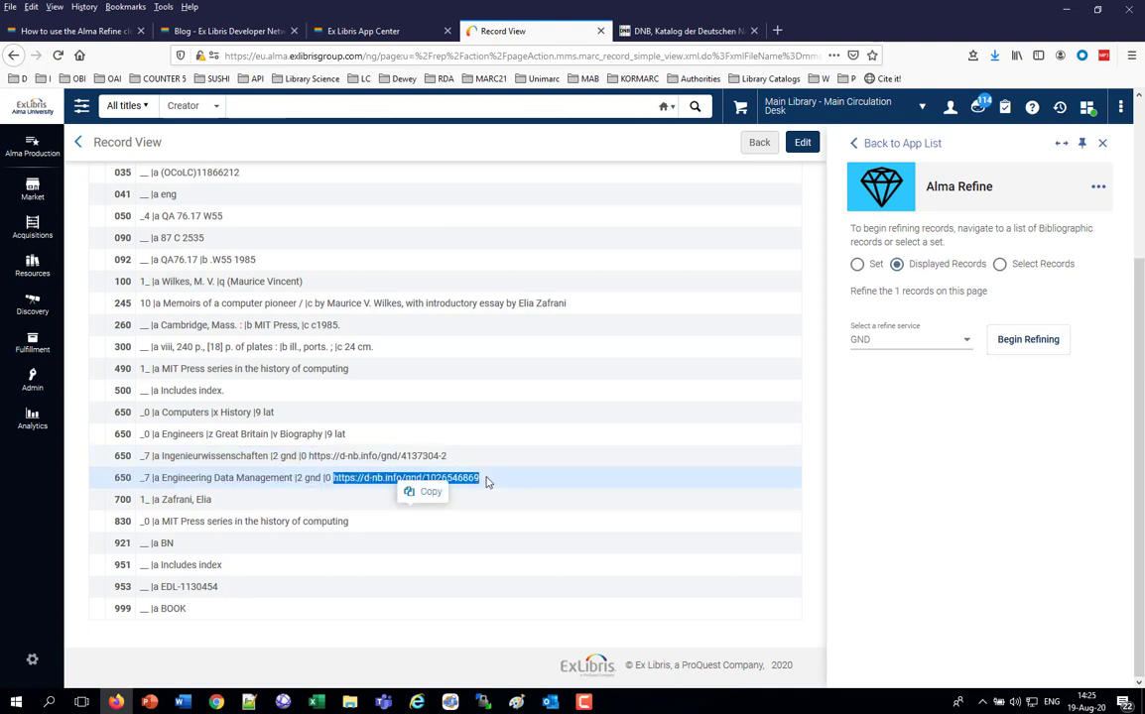
click(683, 30)
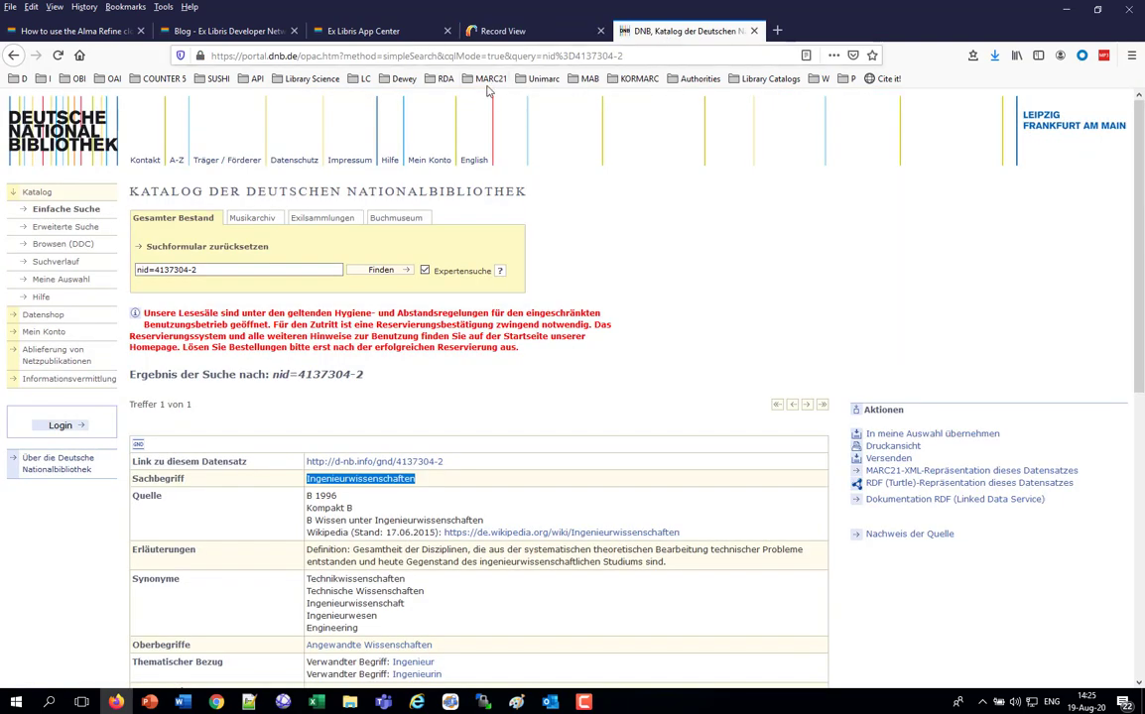
click(500, 55)
key(ctrl+v)
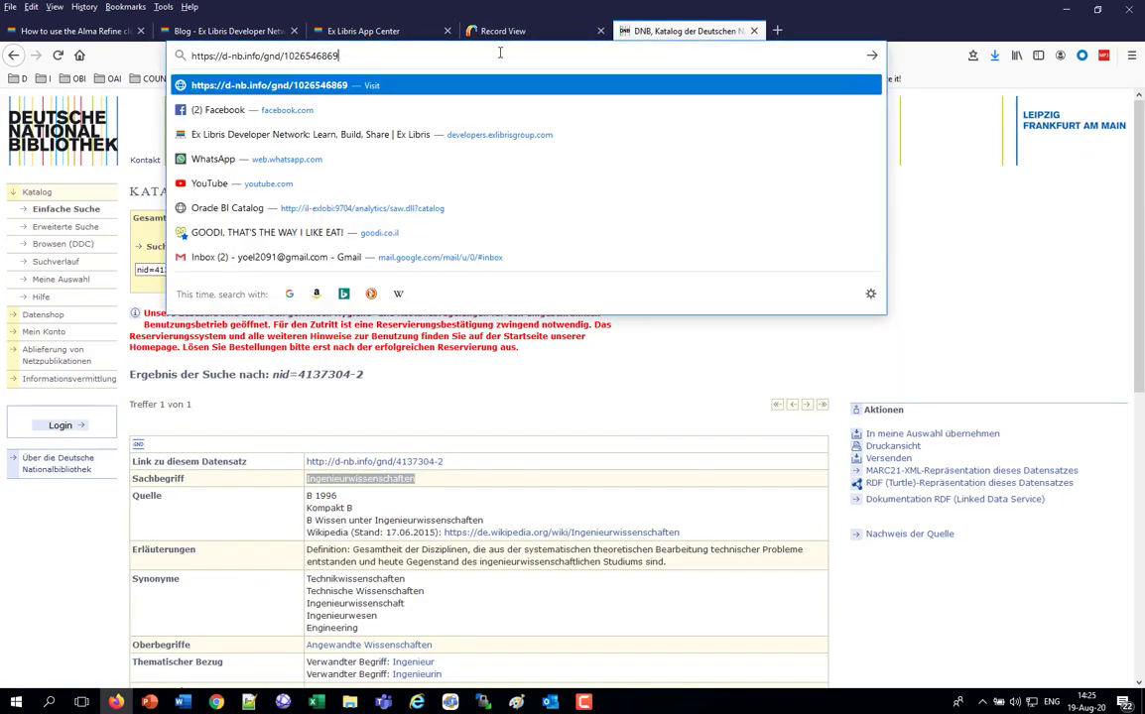
key(Return)
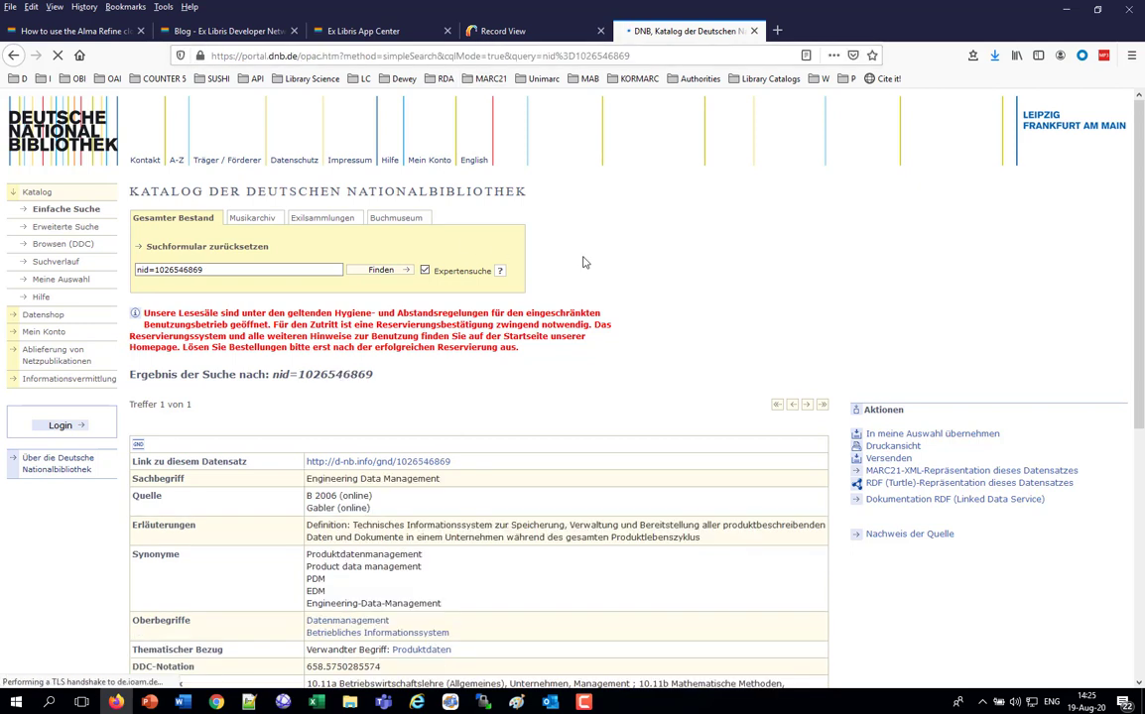
double_click(418, 479)
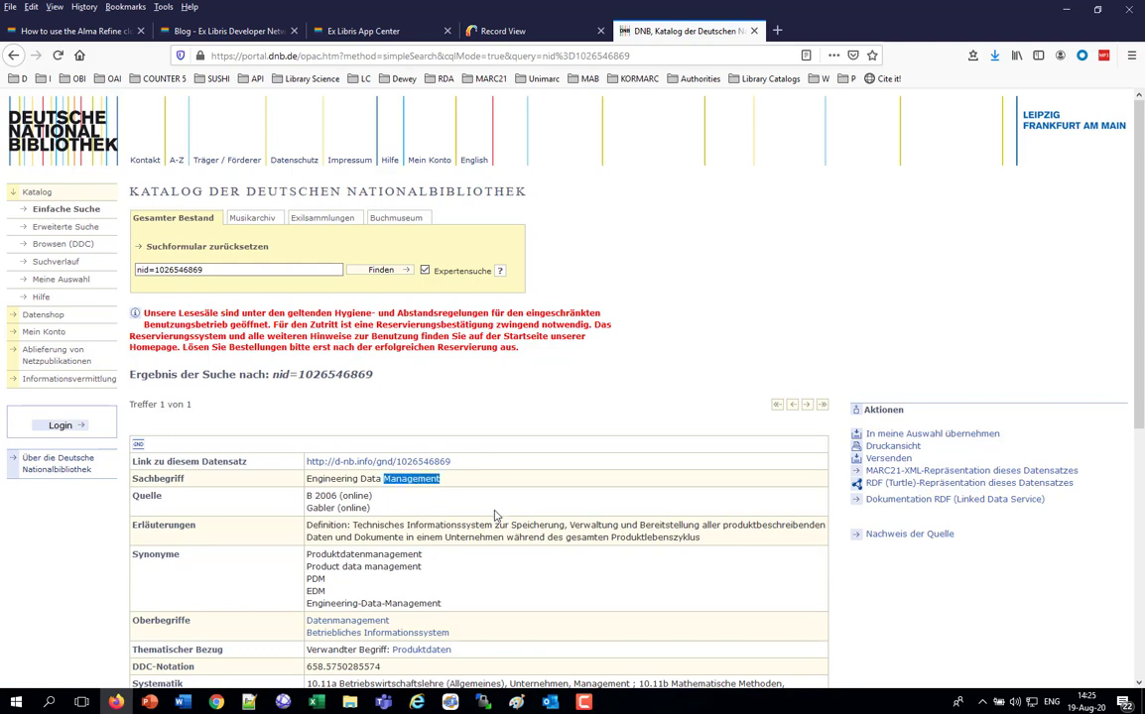
scroll(496, 515, down, 5)
scroll(496, 509, up, 5)
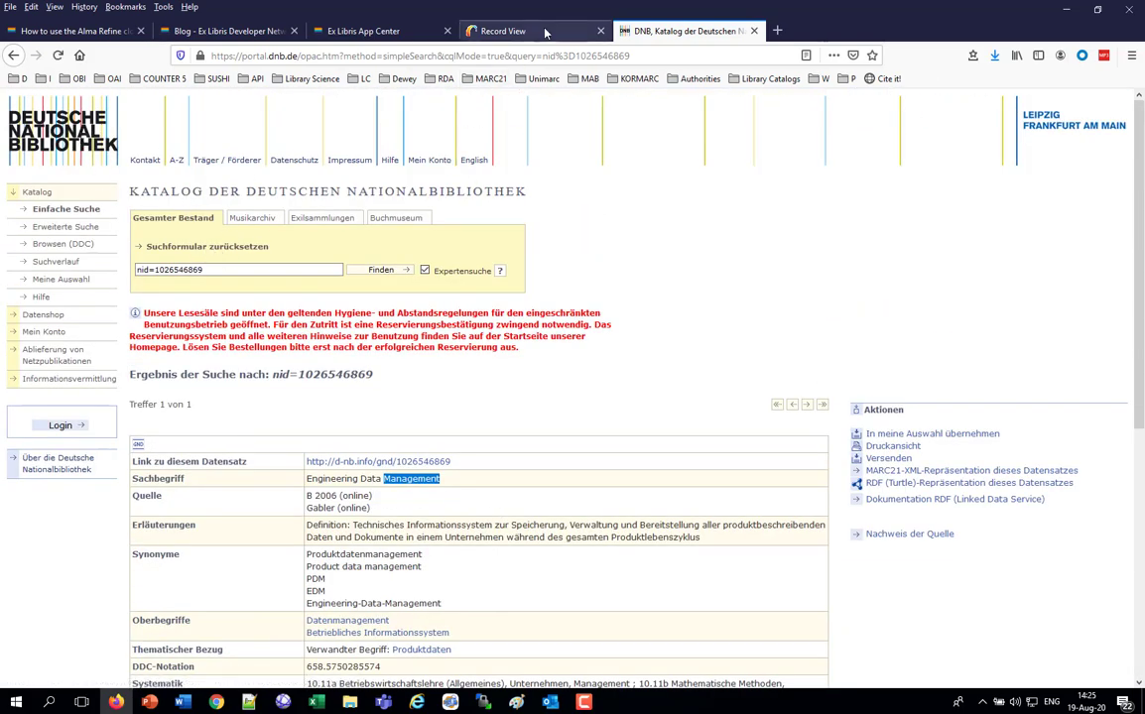
Return to the Alma title list, open the record "The myths of security", and examine the GND URIs in its 650 fields
click(495, 31)
click(757, 144)
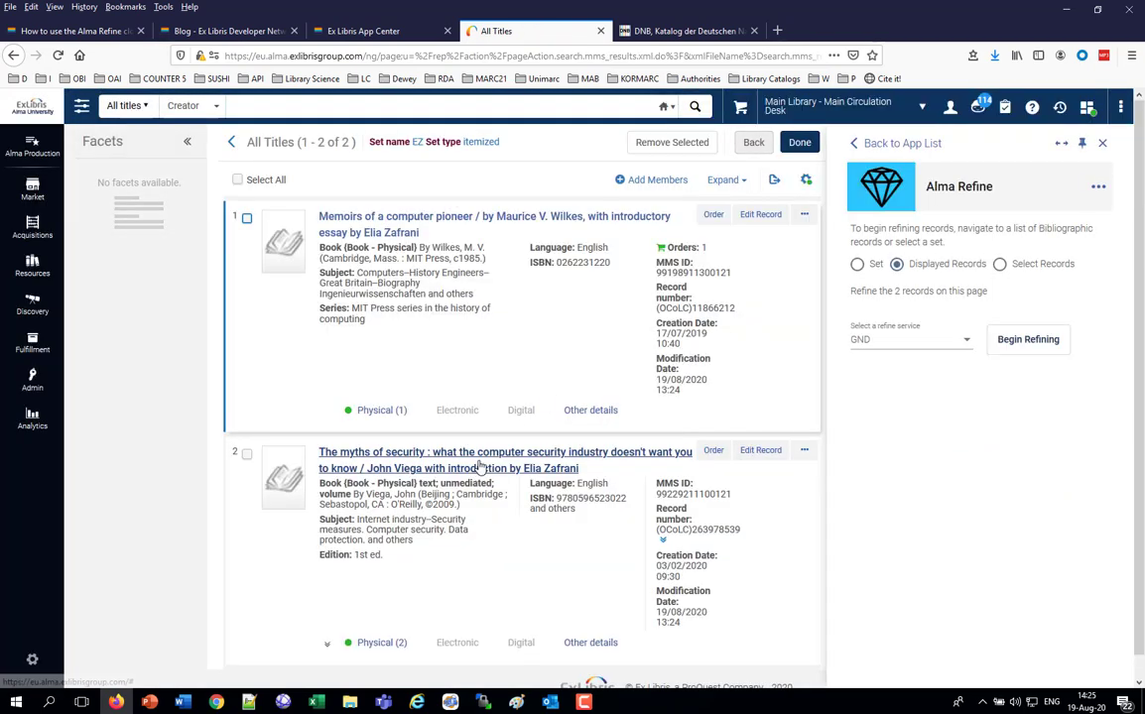
click(479, 462)
scroll(481, 458, down, 15)
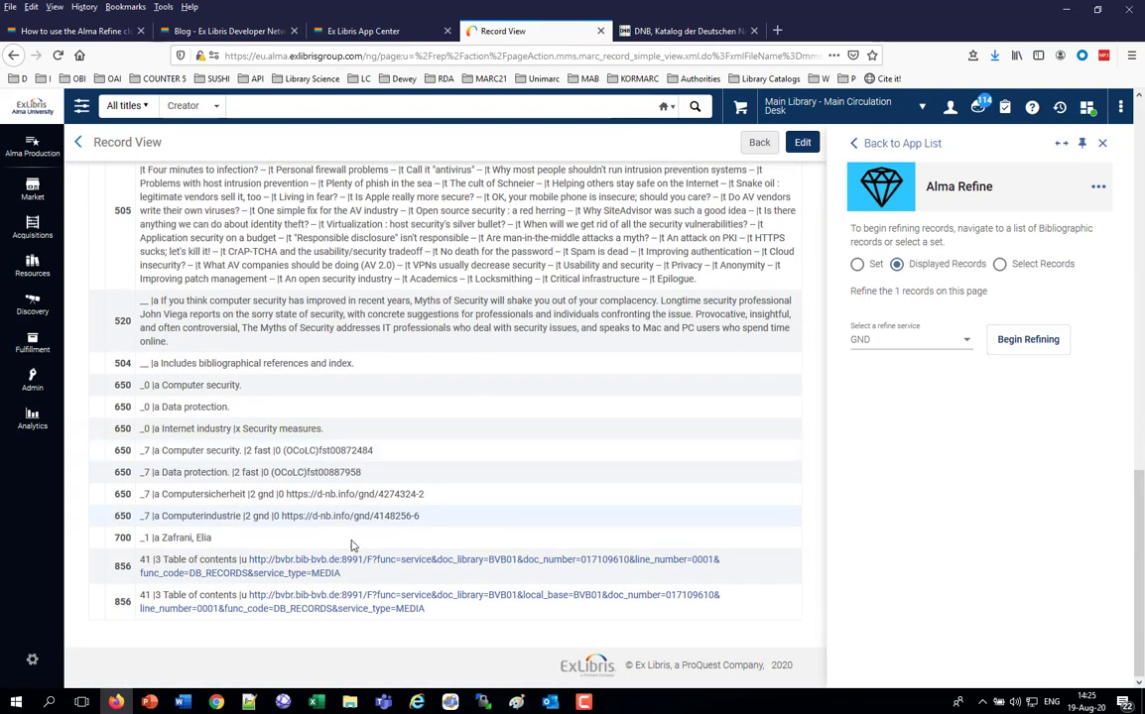
drag(289, 494, 429, 496)
scroll(432, 491, up, 15)
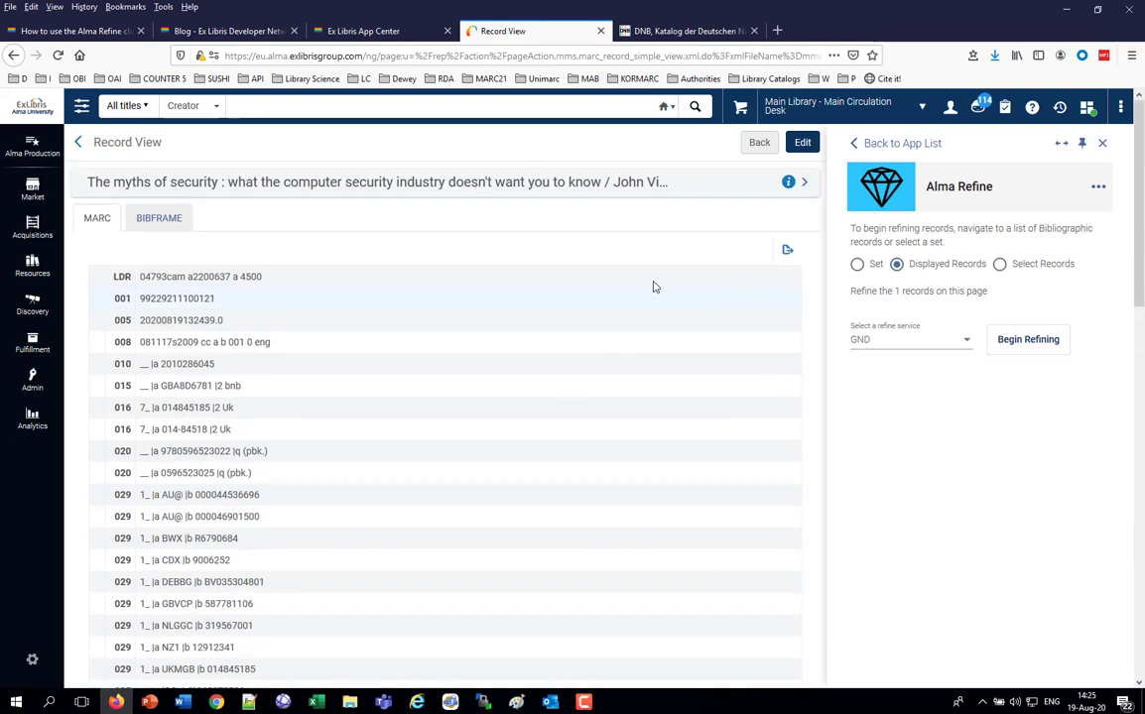
Open "The myths of security" in the MD Editor, reload the original record, and check its 650 fields
click(805, 144)
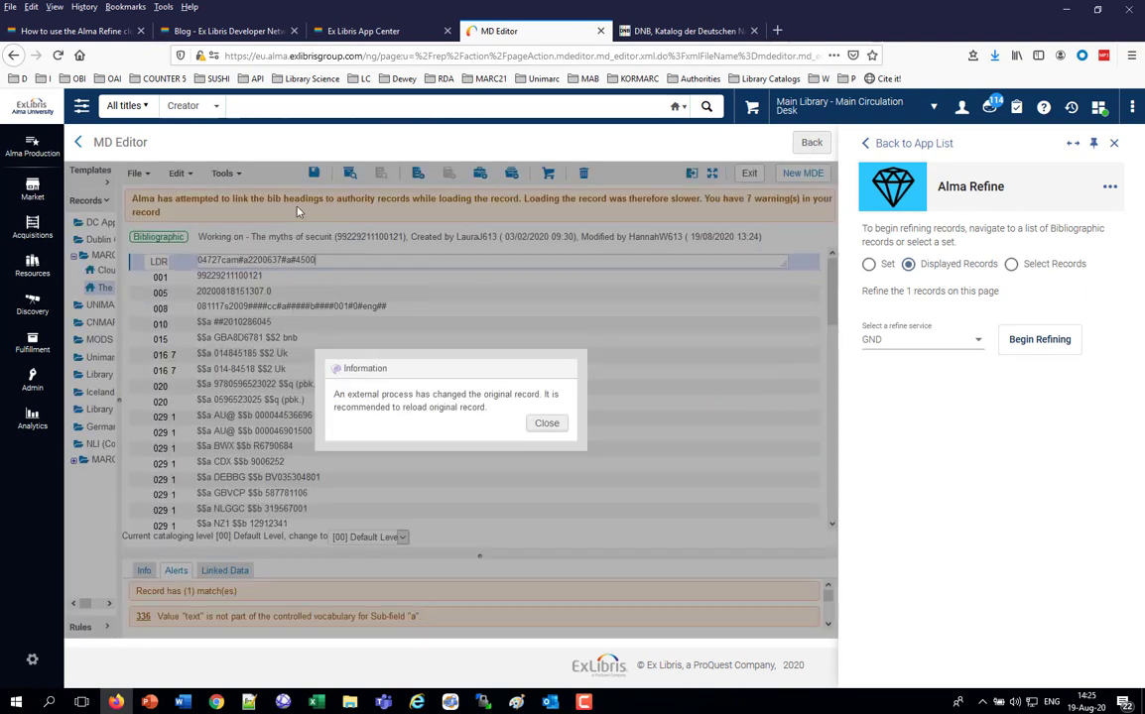
click(545, 426)
click(139, 175)
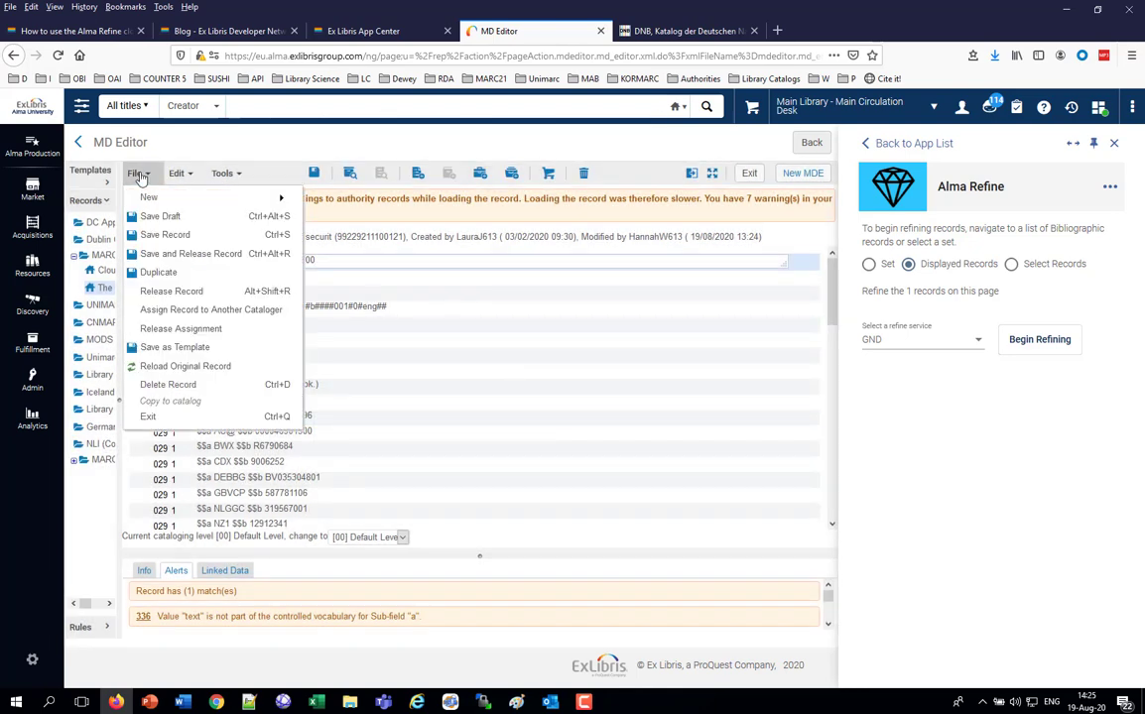
click(169, 366)
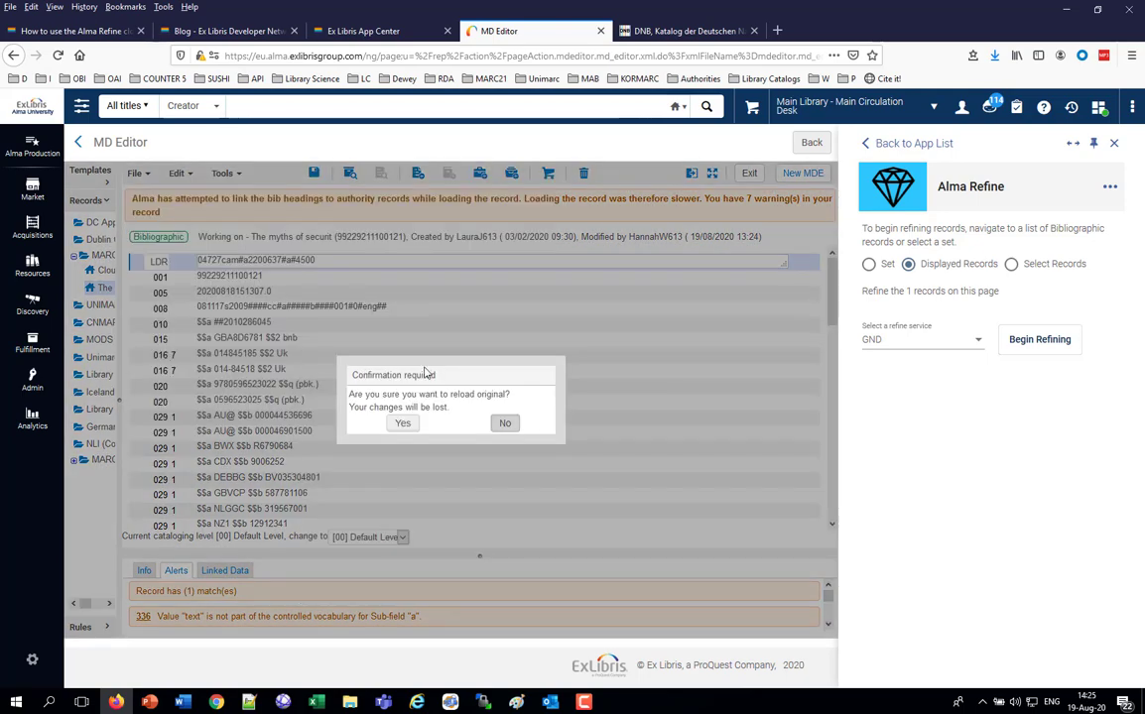
click(402, 423)
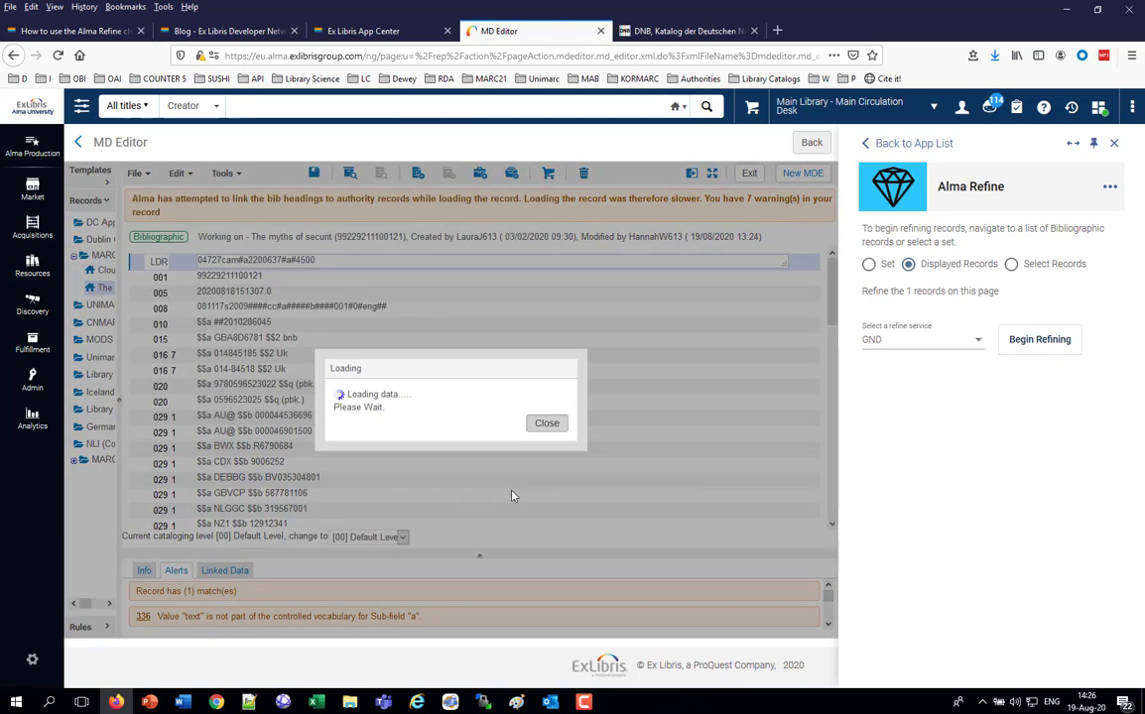
scroll(515, 486, down, 10)
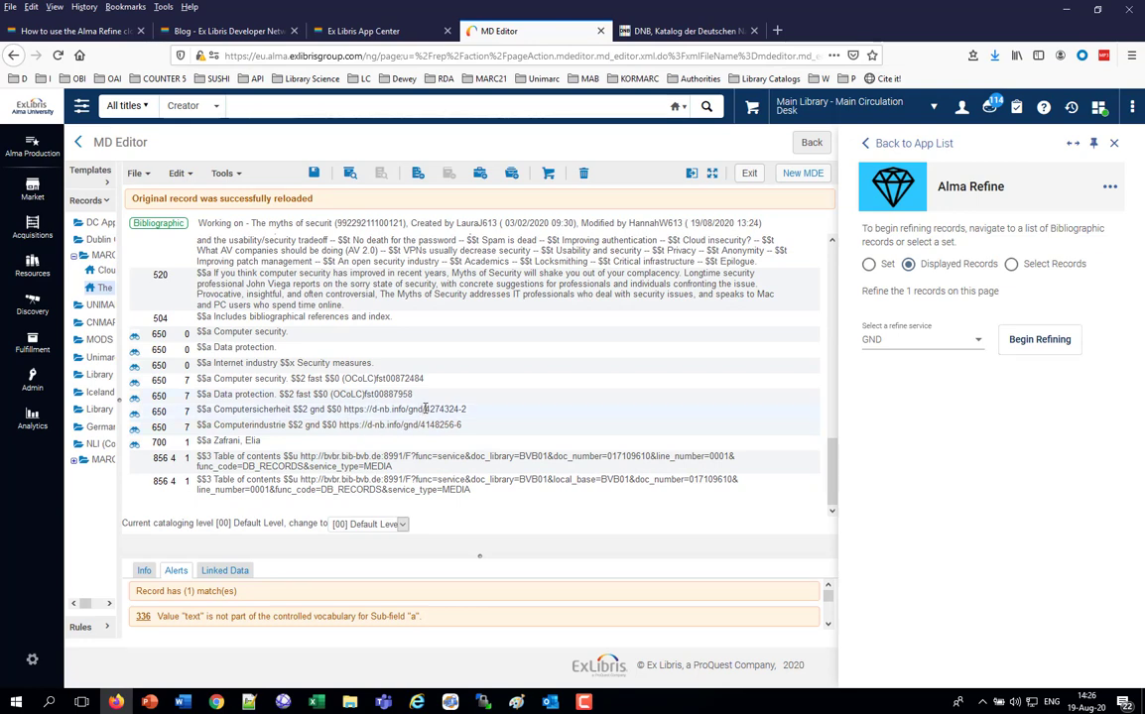
scroll(501, 390, up, 10)
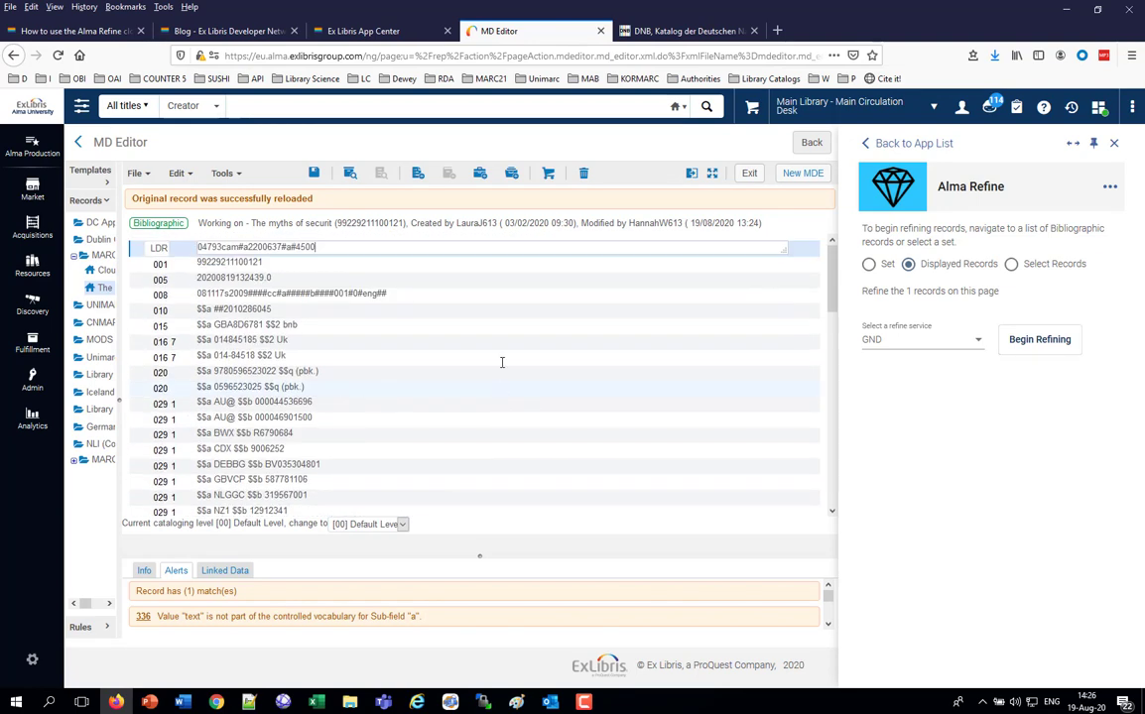
Restore version 21 of "The myths of security" and save the record without viewing the matched records
click(225, 174)
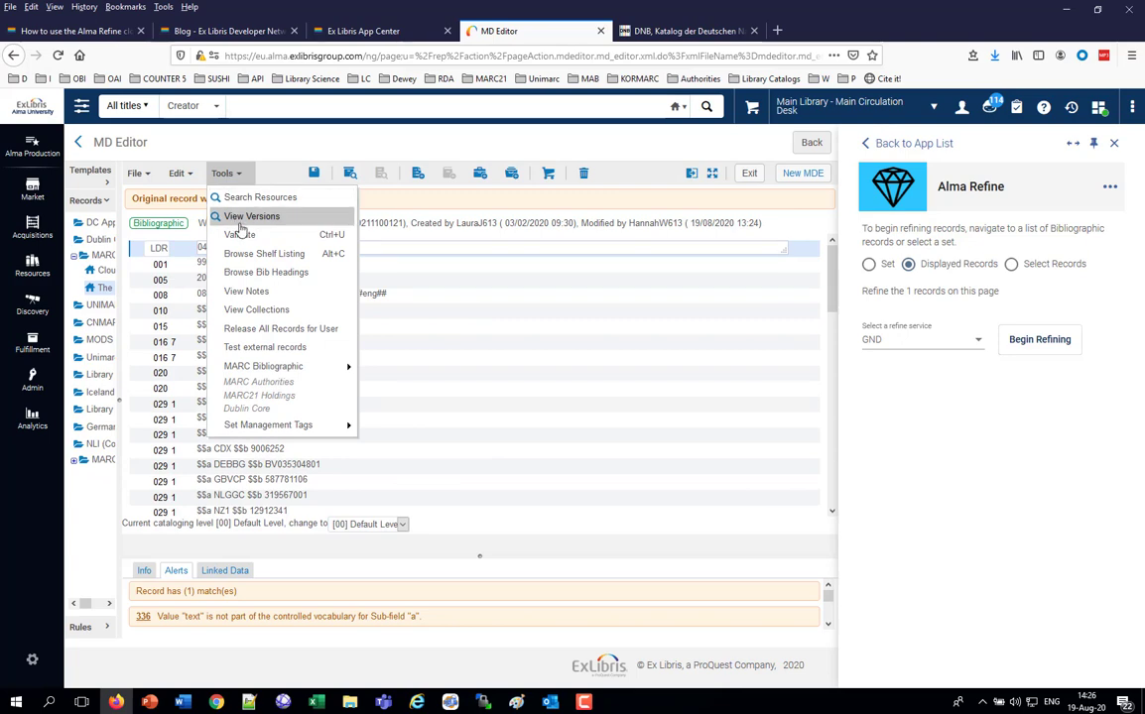
click(251, 218)
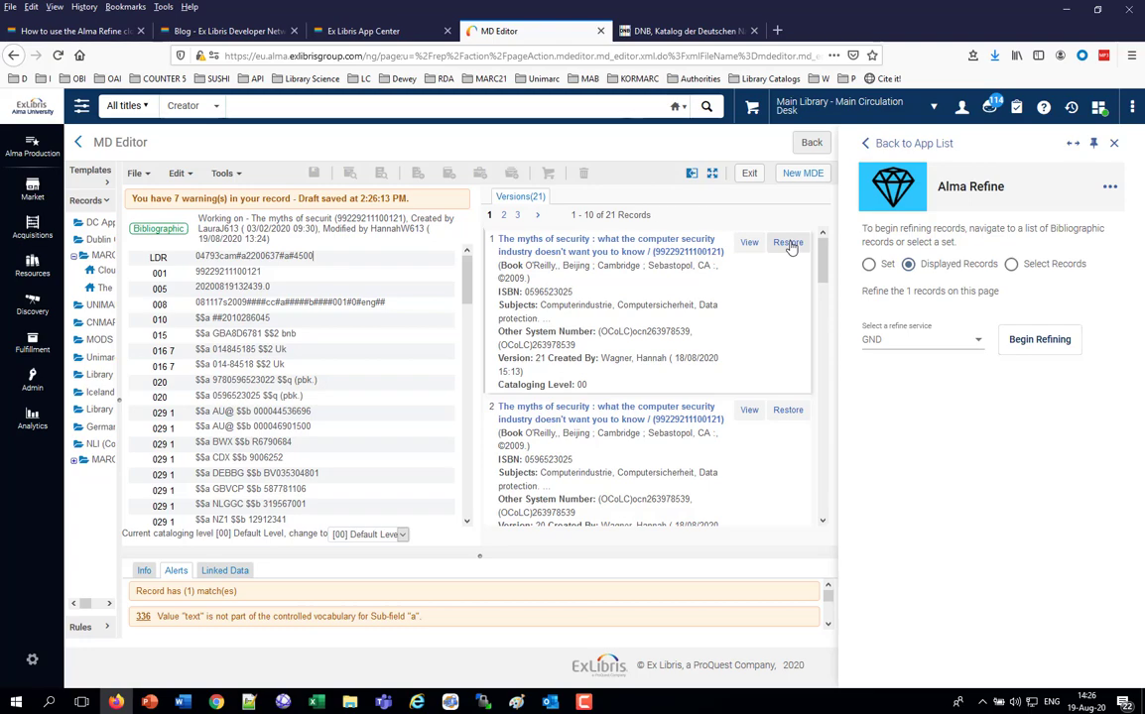
click(789, 243)
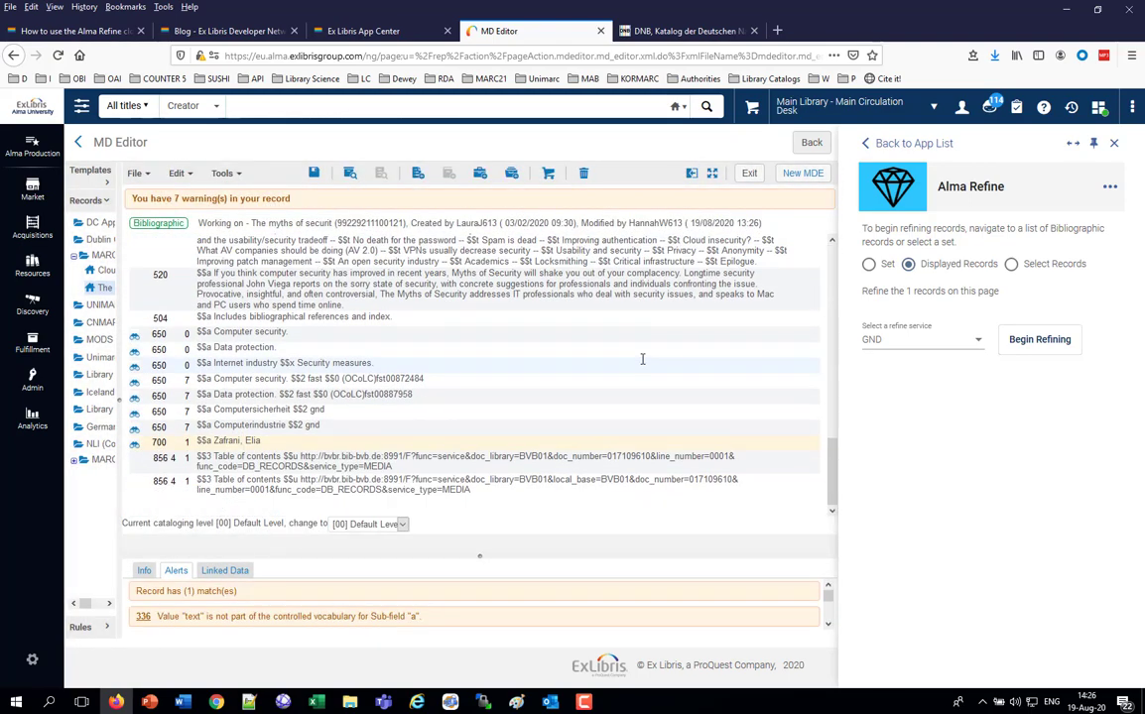
click(333, 426)
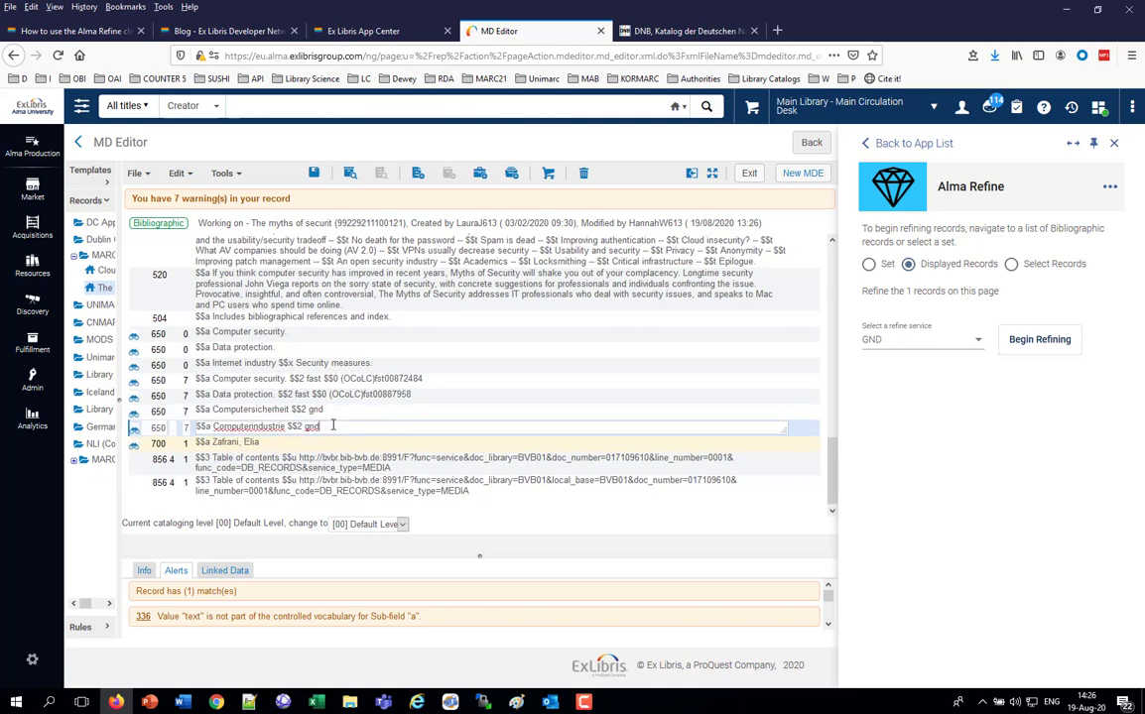
click(314, 174)
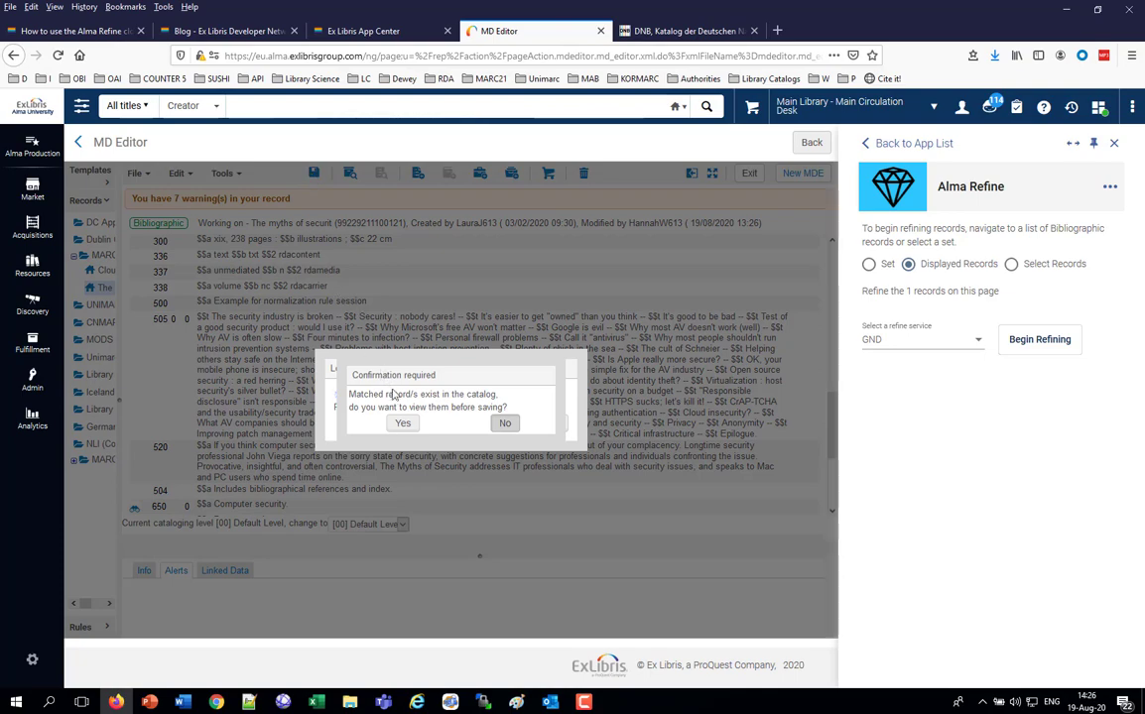
click(510, 423)
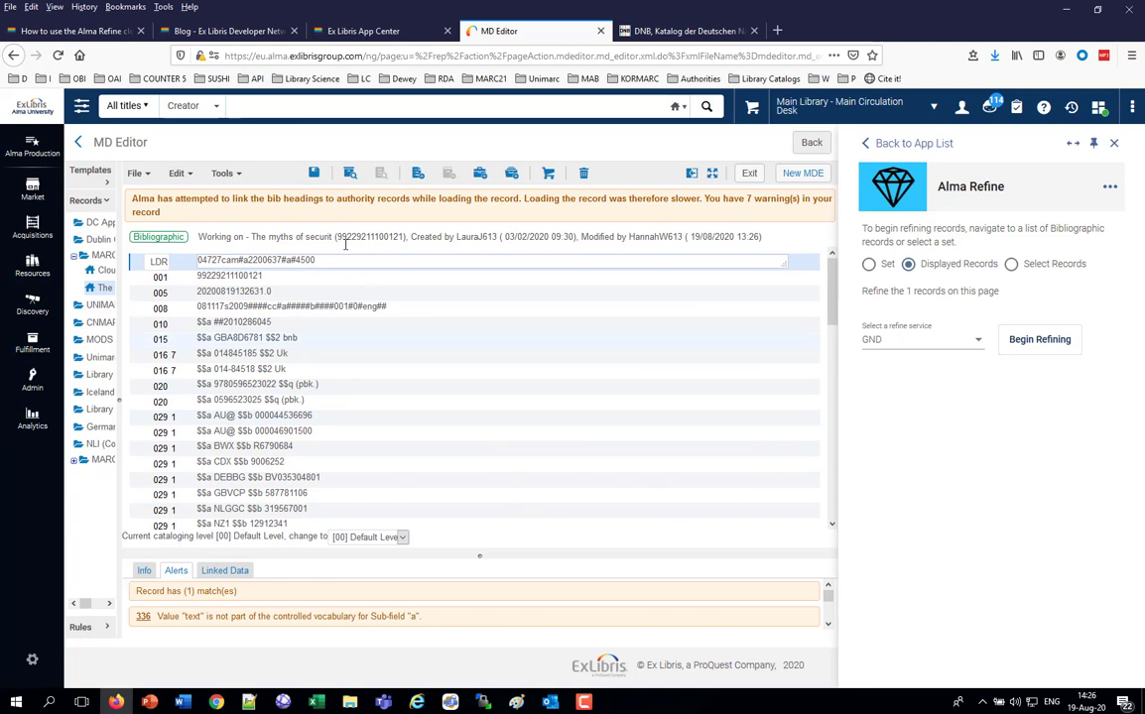
Return to the title list, open "Memoirs of a computer pioneer" for editing, and locate its GND 650 fields
click(807, 143)
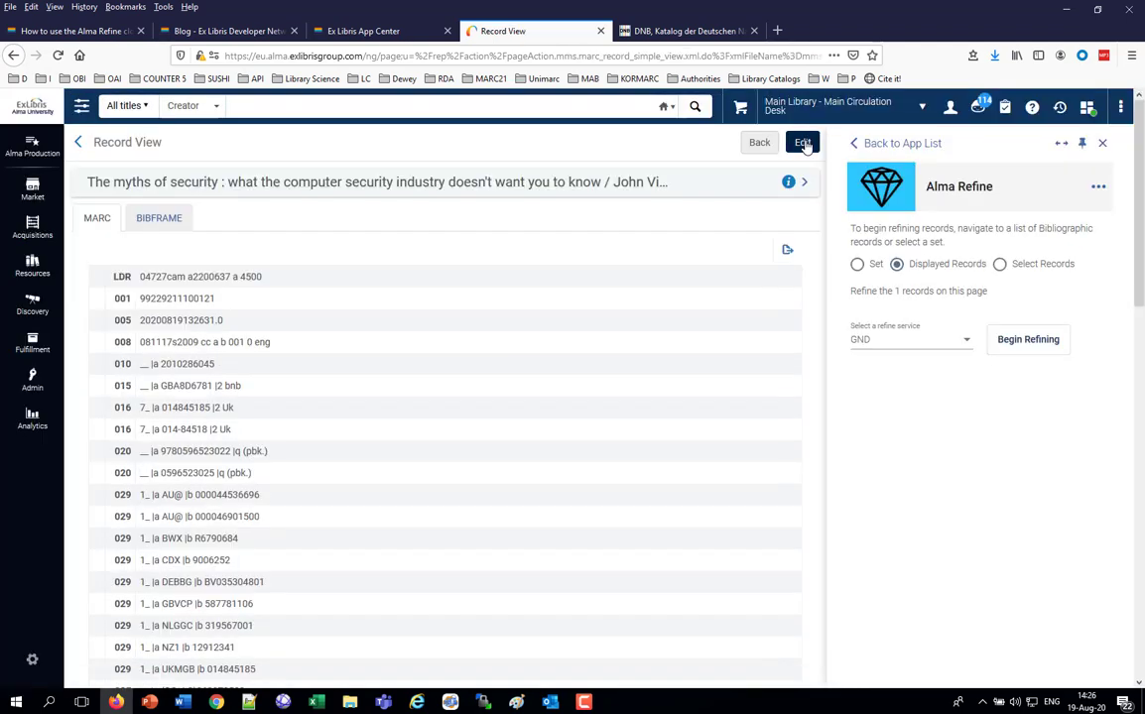
click(757, 144)
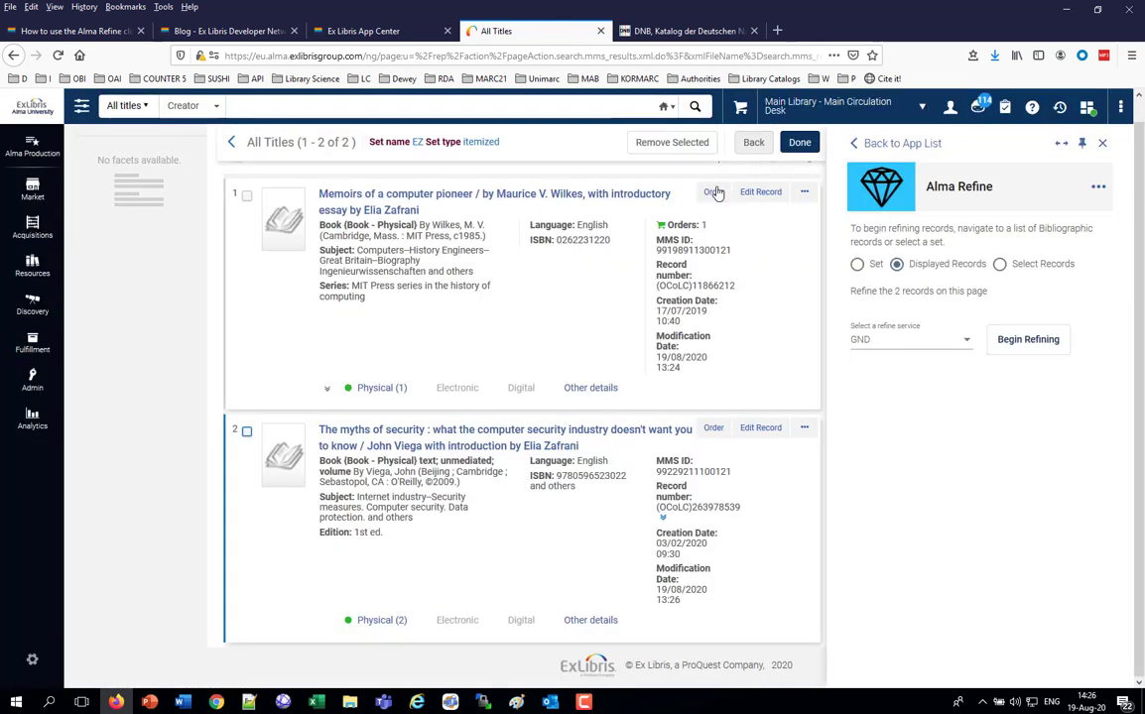
click(758, 195)
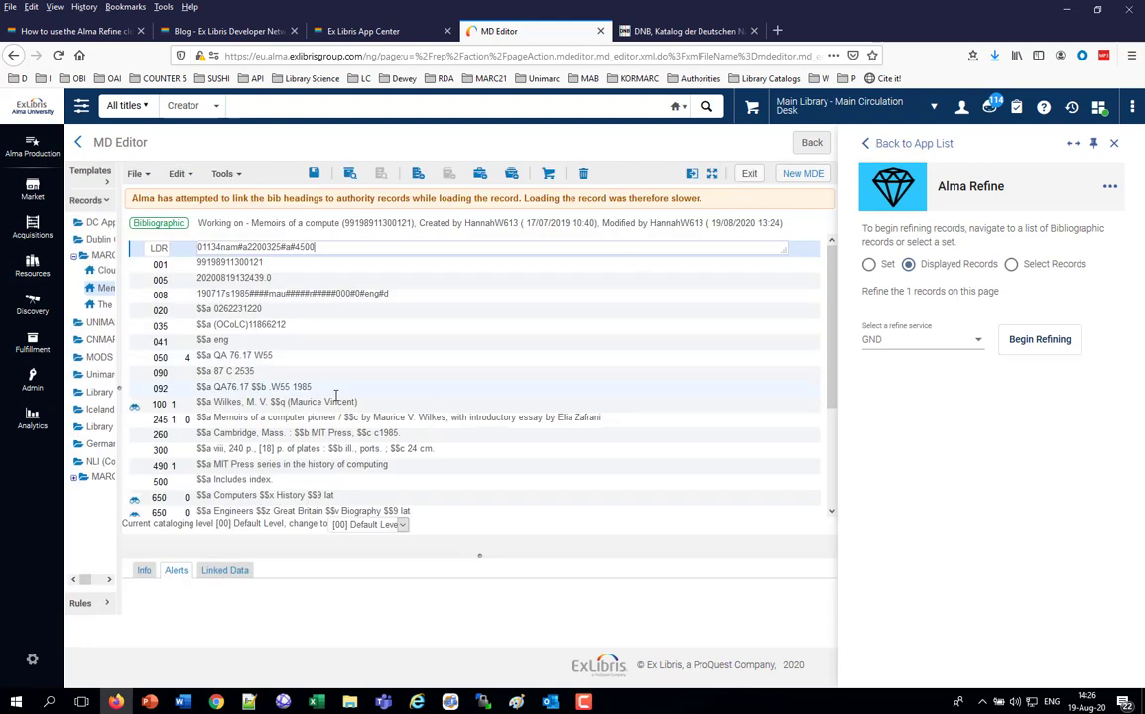
scroll(335, 395, down, 3)
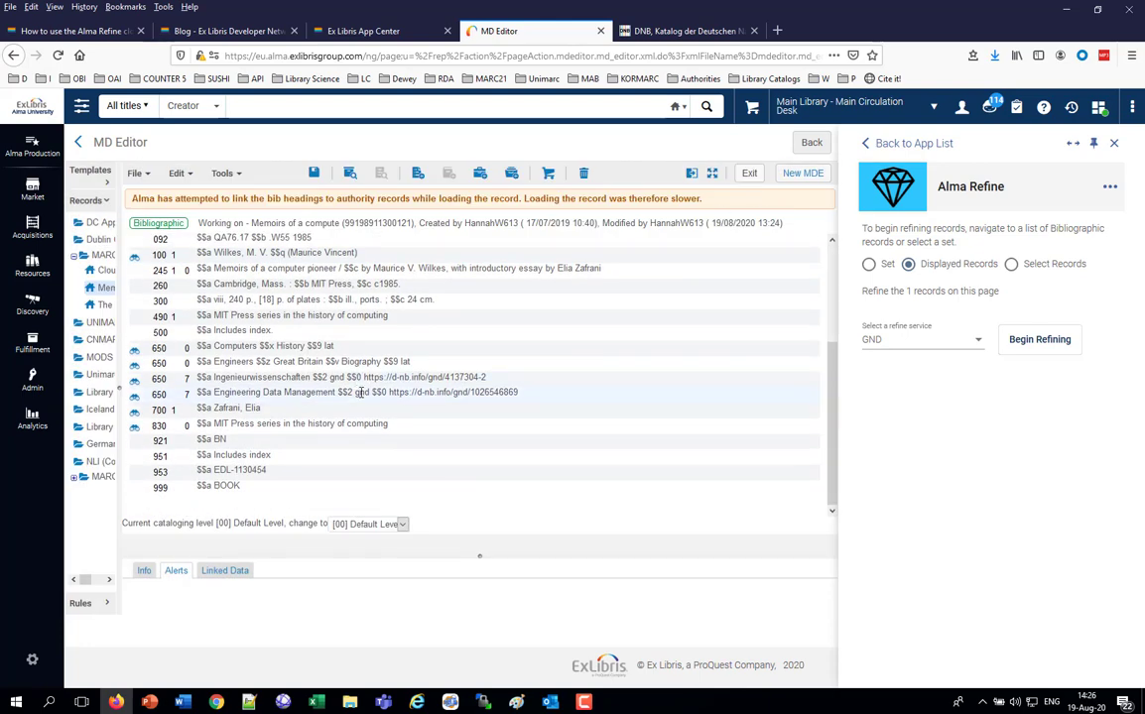
scroll(360, 392, up, 3)
scroll(352, 382, down, 3)
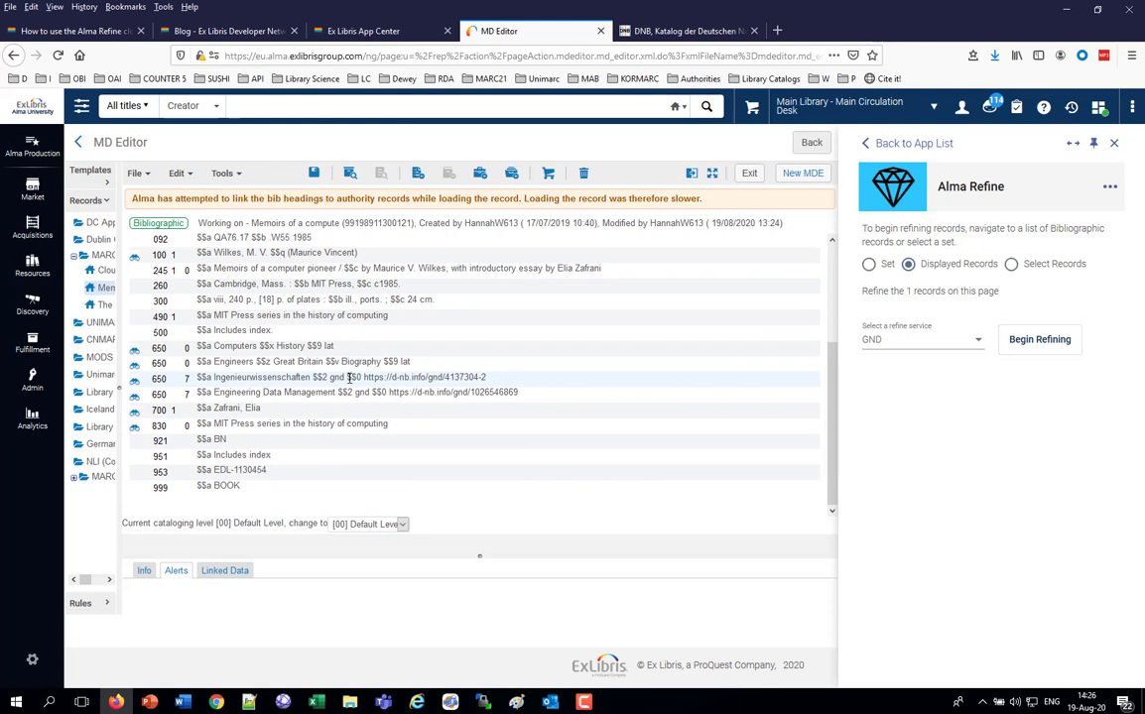
Delete the $$0 GND URIs from the 650 fields Ingenieurwissenschaften and Engineering Data Management, and save the record
click(348, 378)
drag(346, 379, 503, 373)
key(Delete)
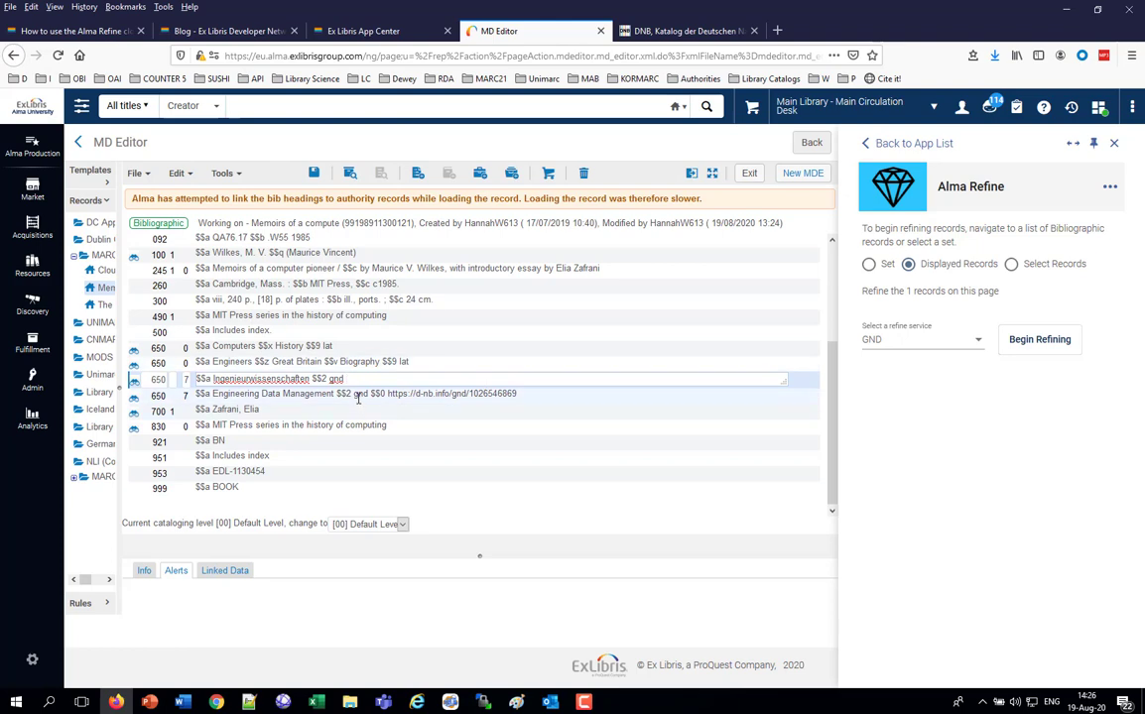
click(417, 394)
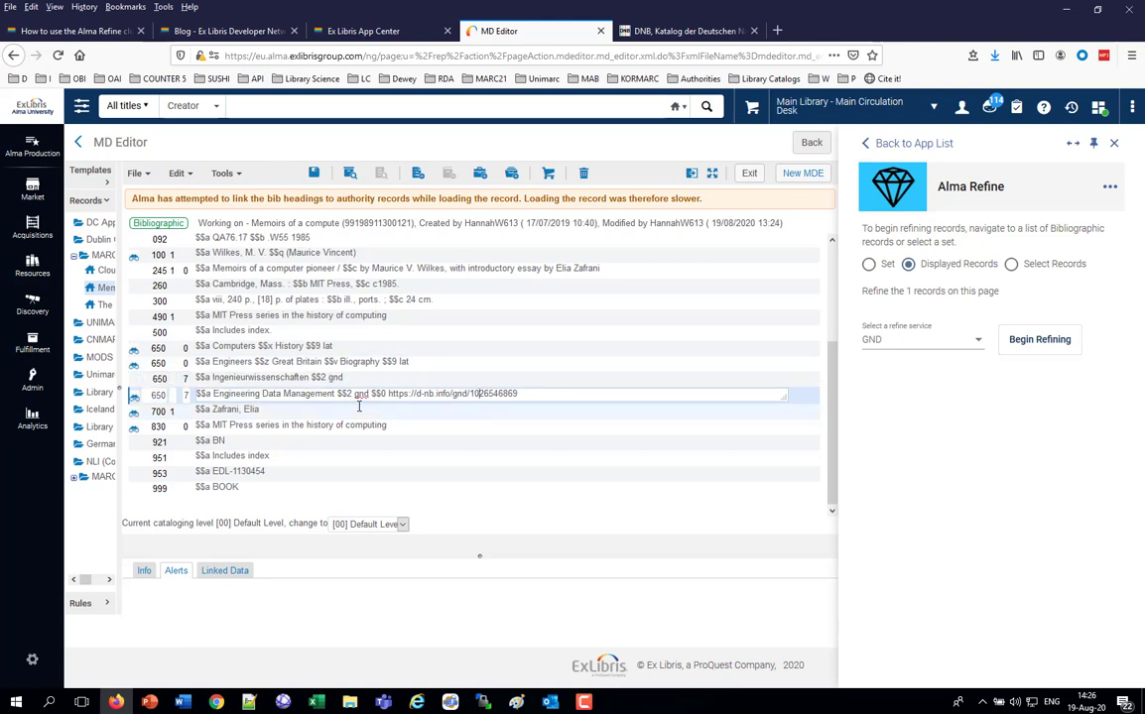
drag(373, 396, 527, 390)
key(Delete)
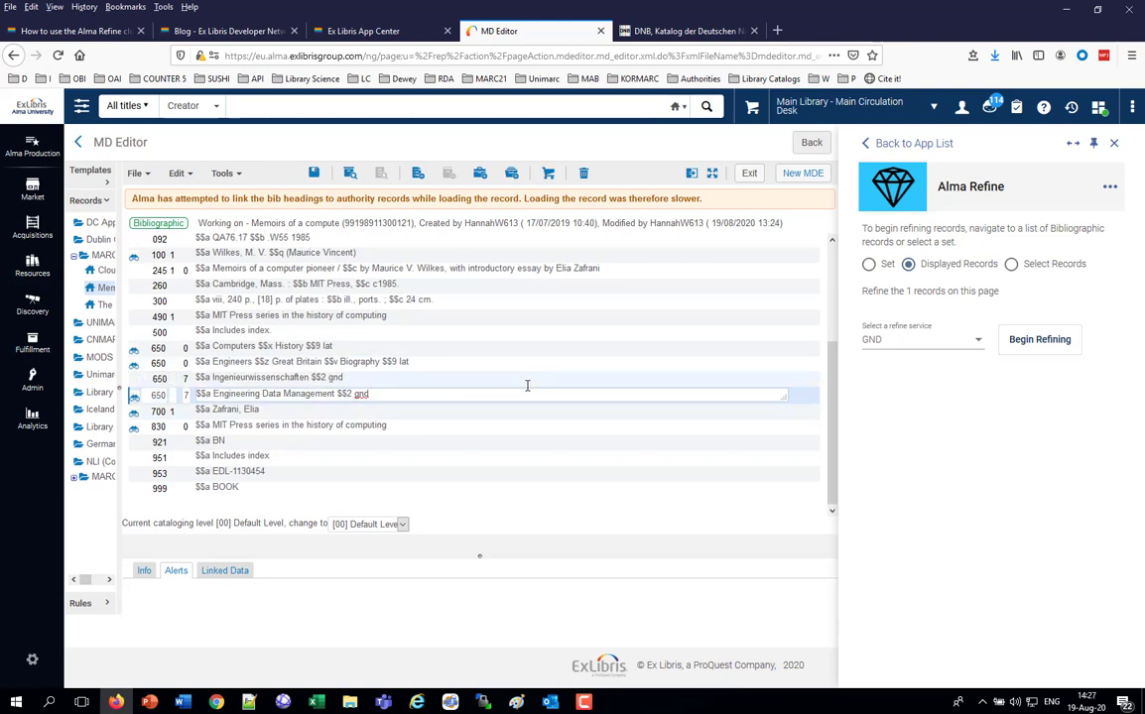
click(315, 176)
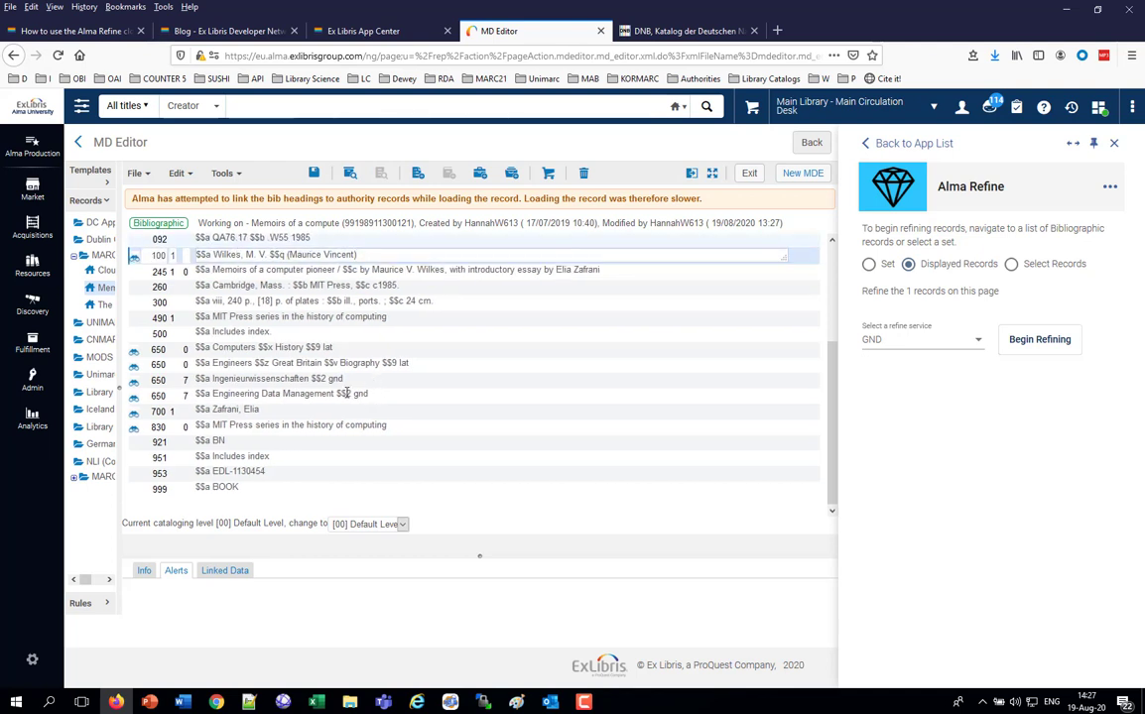
Save "Memoirs of a computer pioneer", and open and save the "Cloud computing for enterprise architectures" record
key(Up)
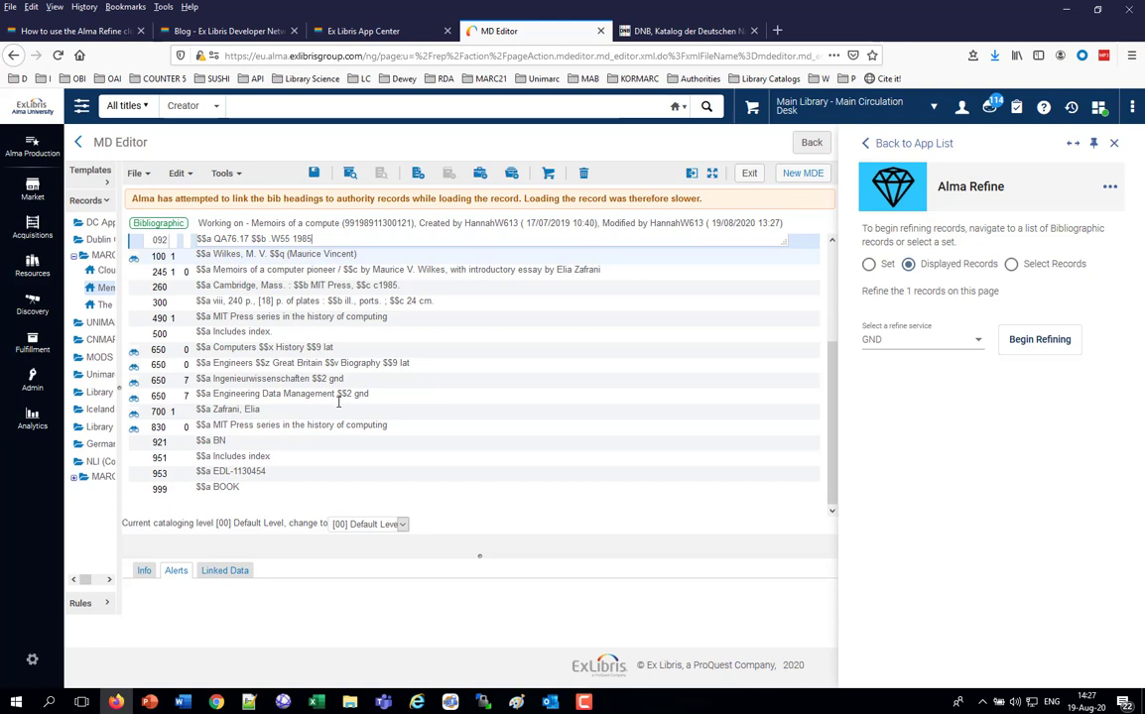
click(315, 175)
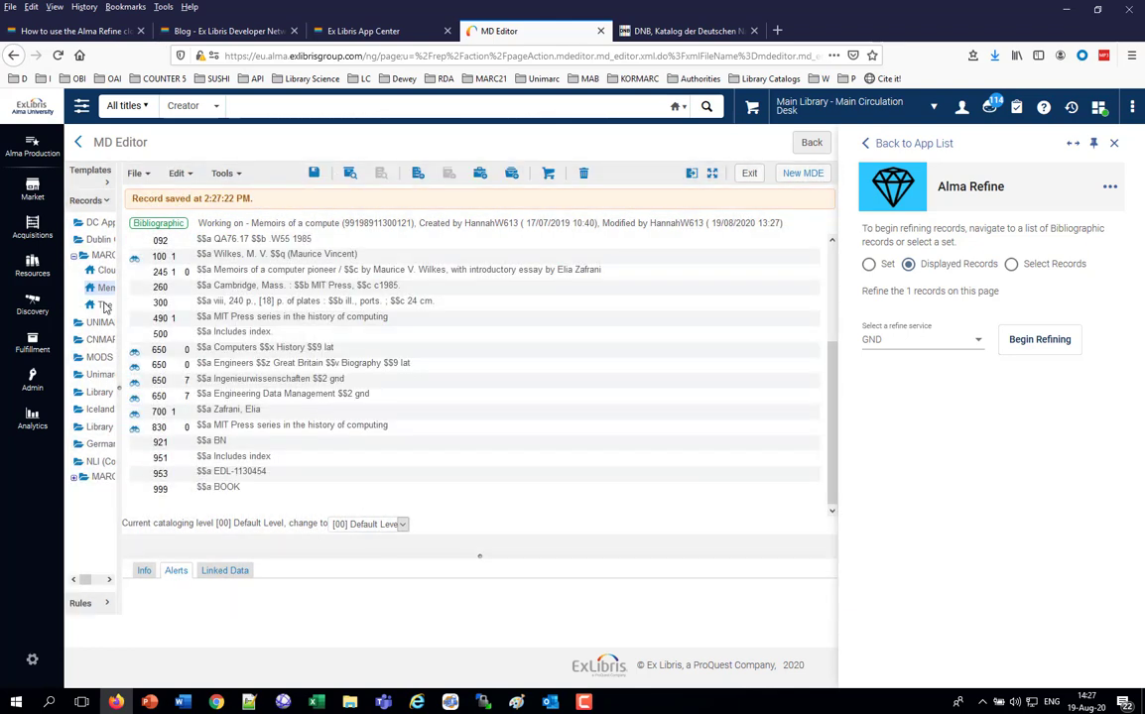
click(104, 274)
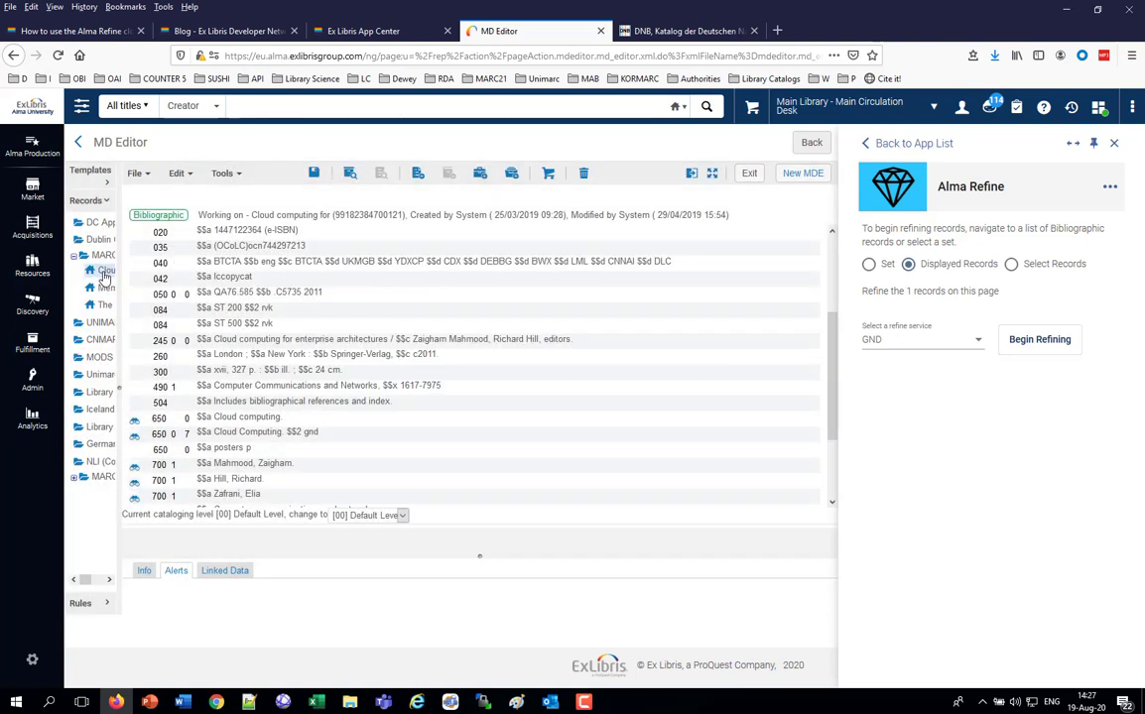
scroll(458, 389, down, 2)
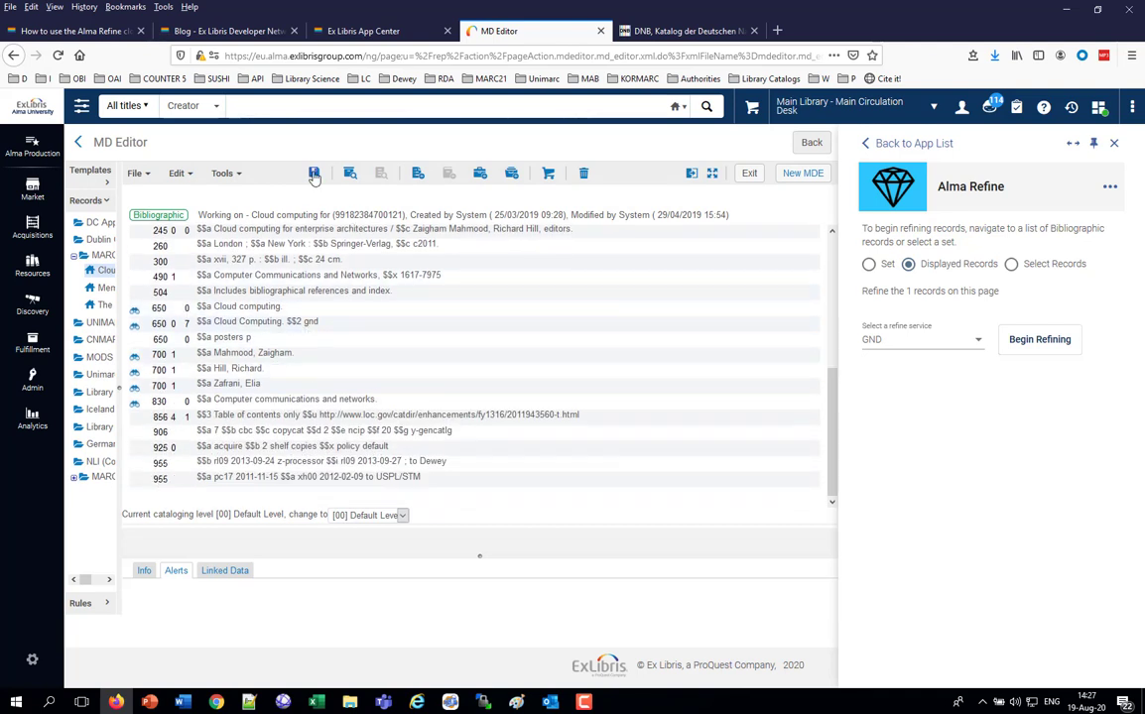
click(98, 307)
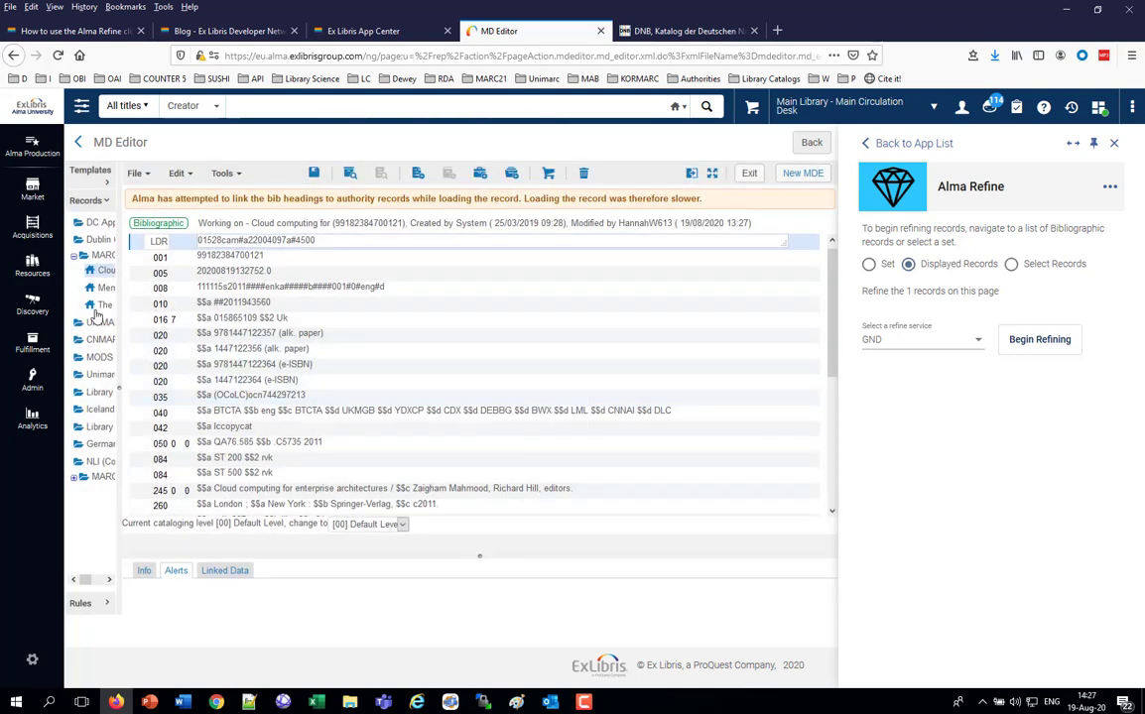
Open "The myths of security" and check its GND 650 fields Computersicherheit and Computerindustrie for $$0 URIs
click(98, 307)
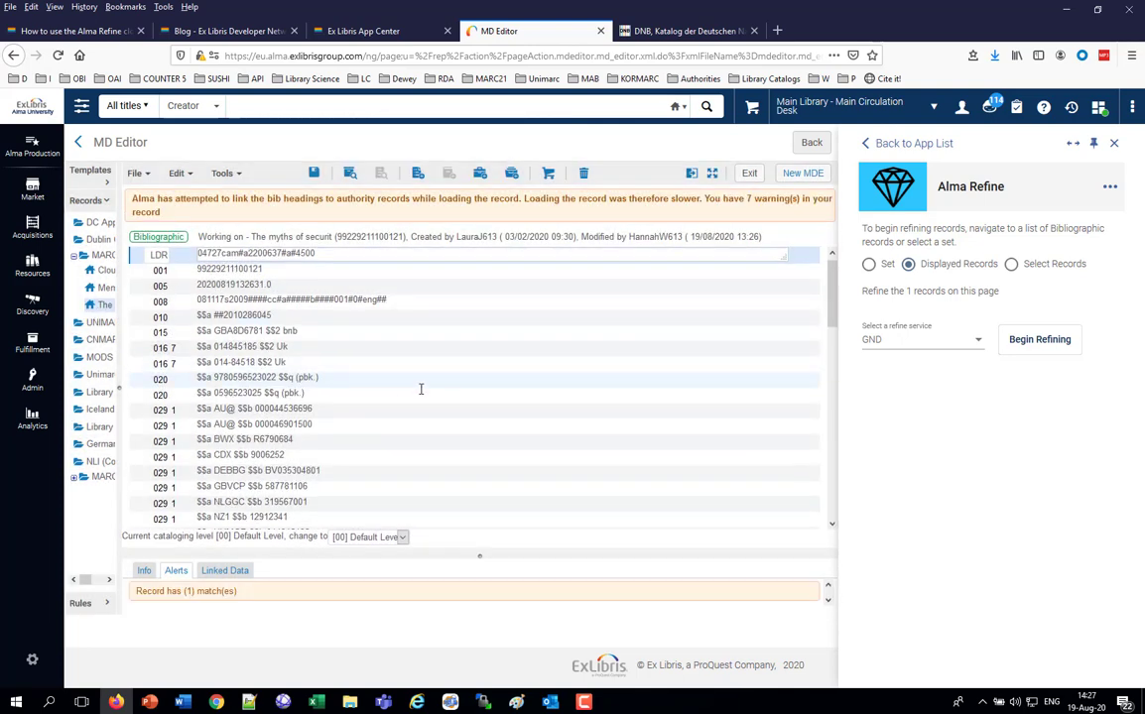
scroll(421, 392, down, 6)
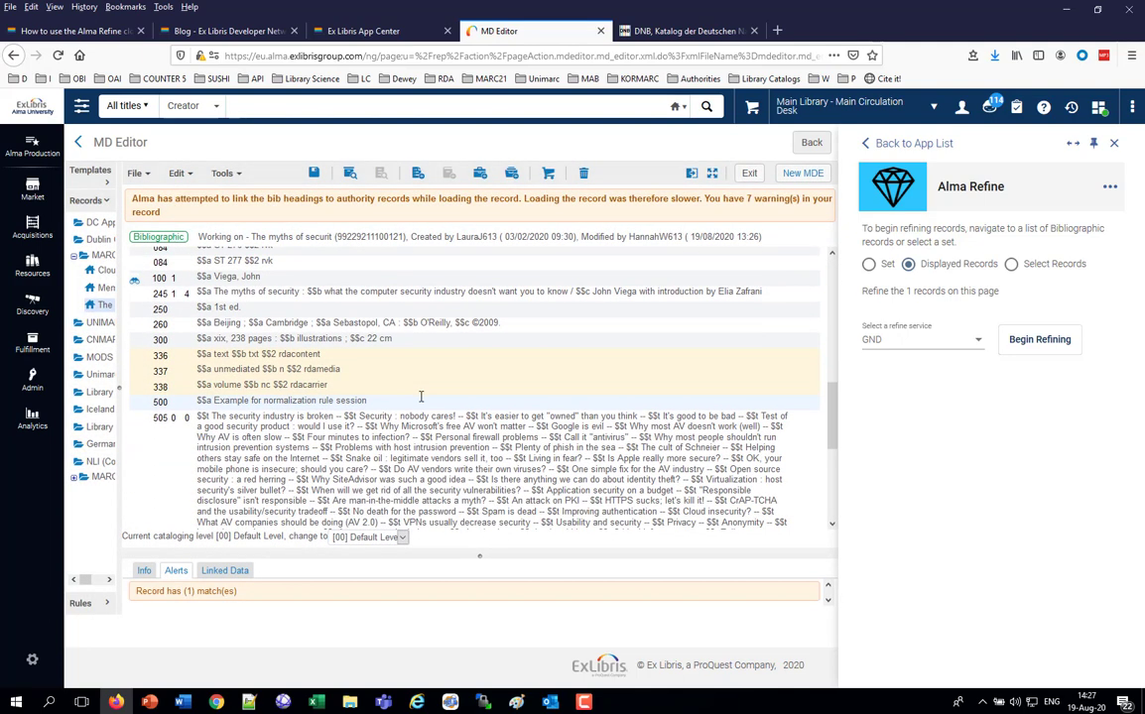
scroll(420, 397, down, 4)
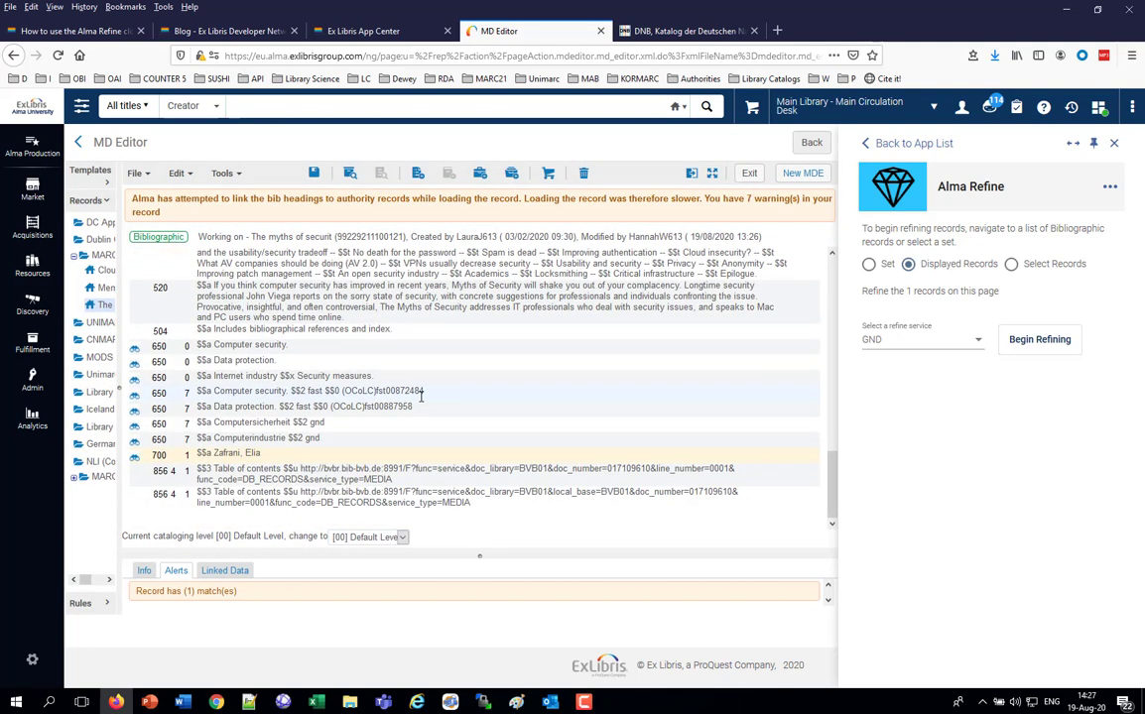
click(337, 422)
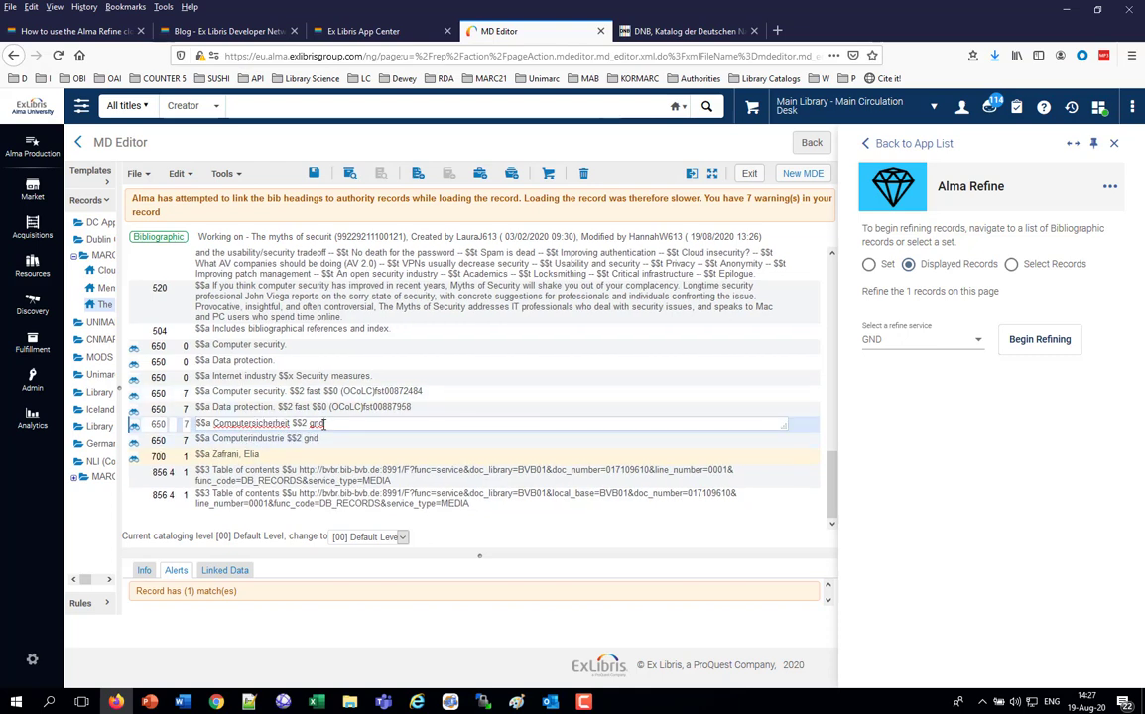
Release all open MARC21 records from the MD Editor, and unpin and close Alma Refine
right_click(99, 257)
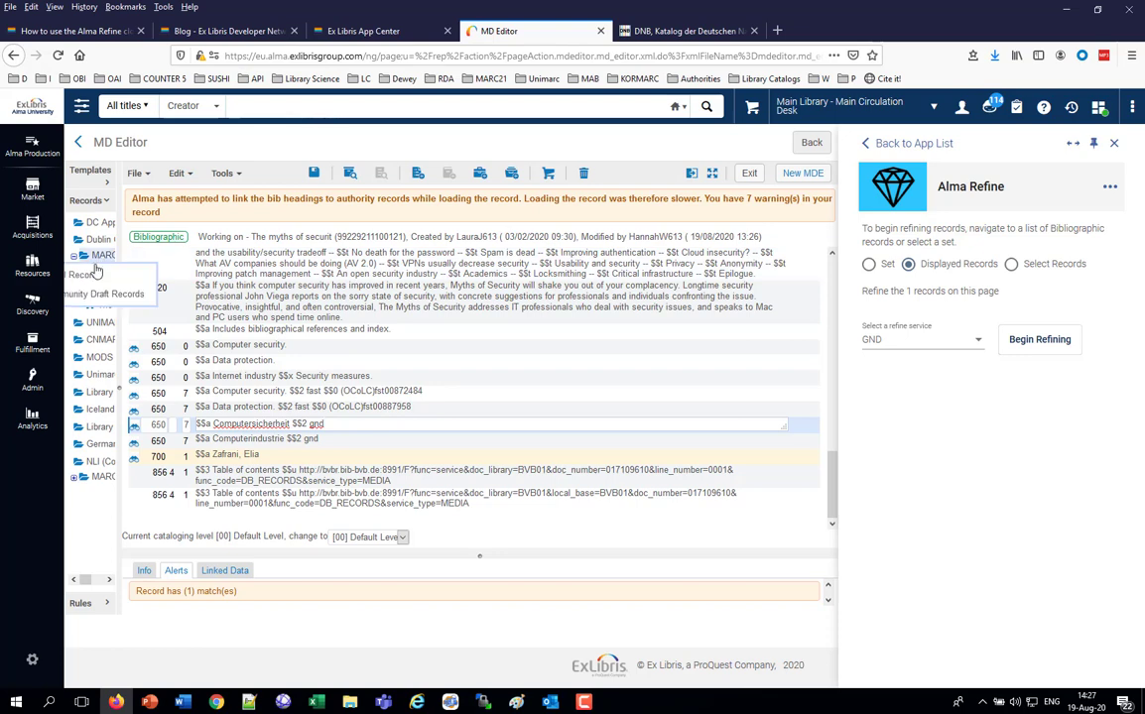
click(92, 285)
click(402, 411)
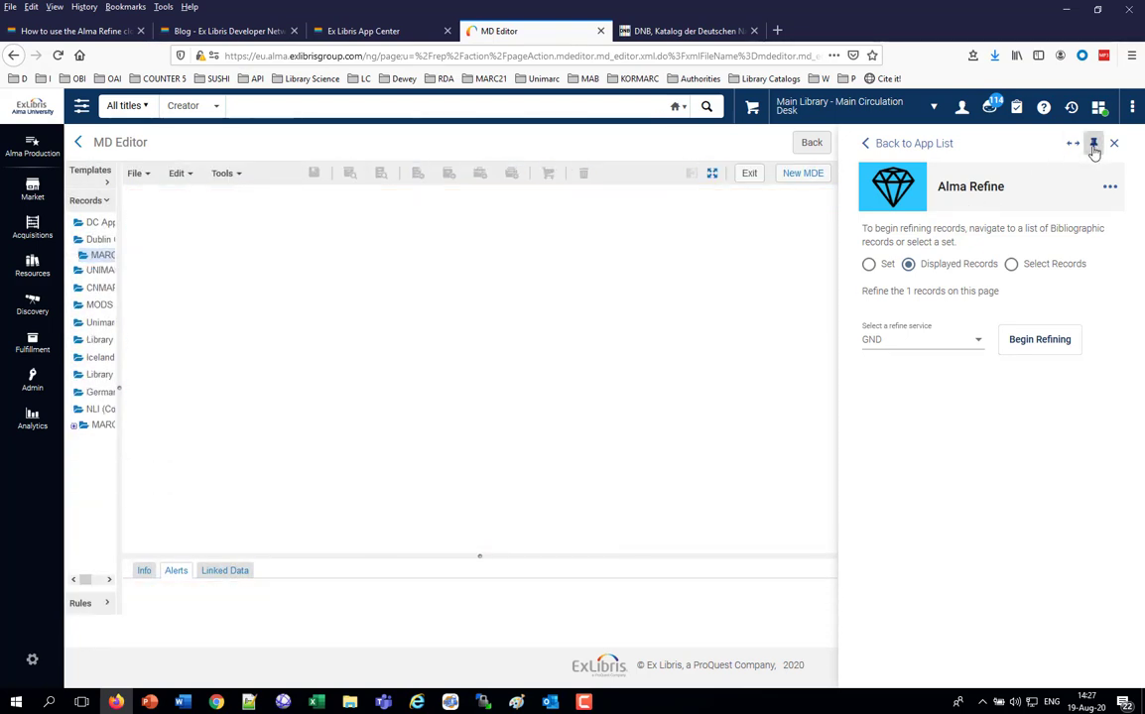
click(1094, 147)
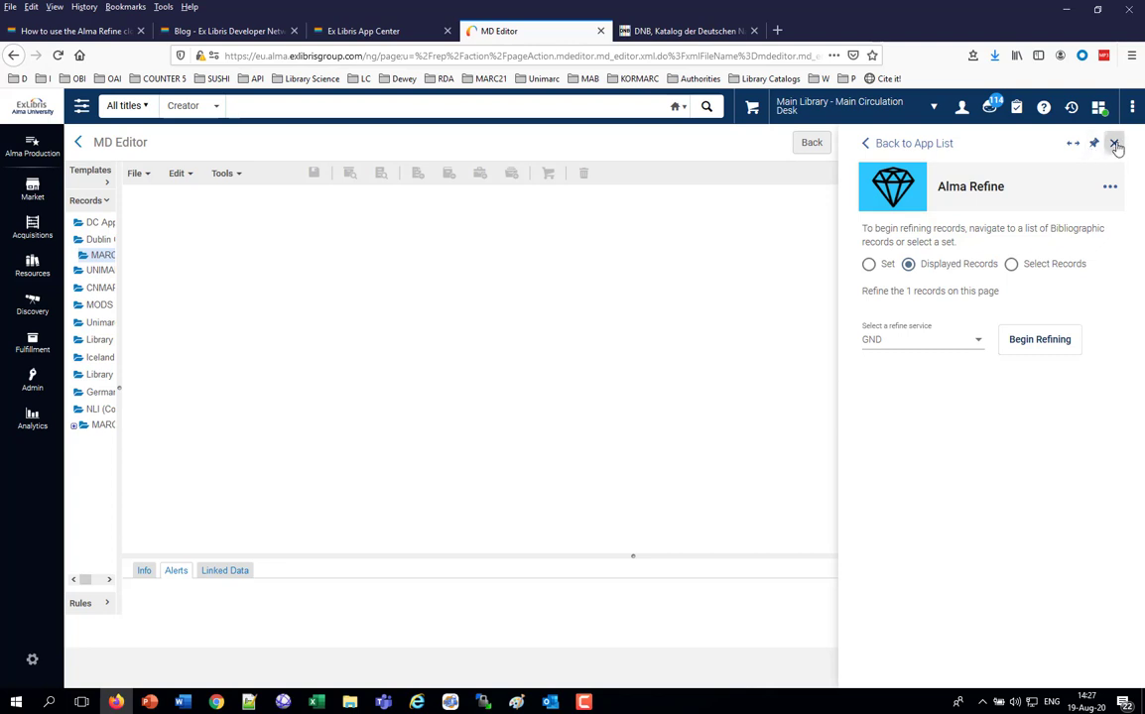
click(1115, 145)
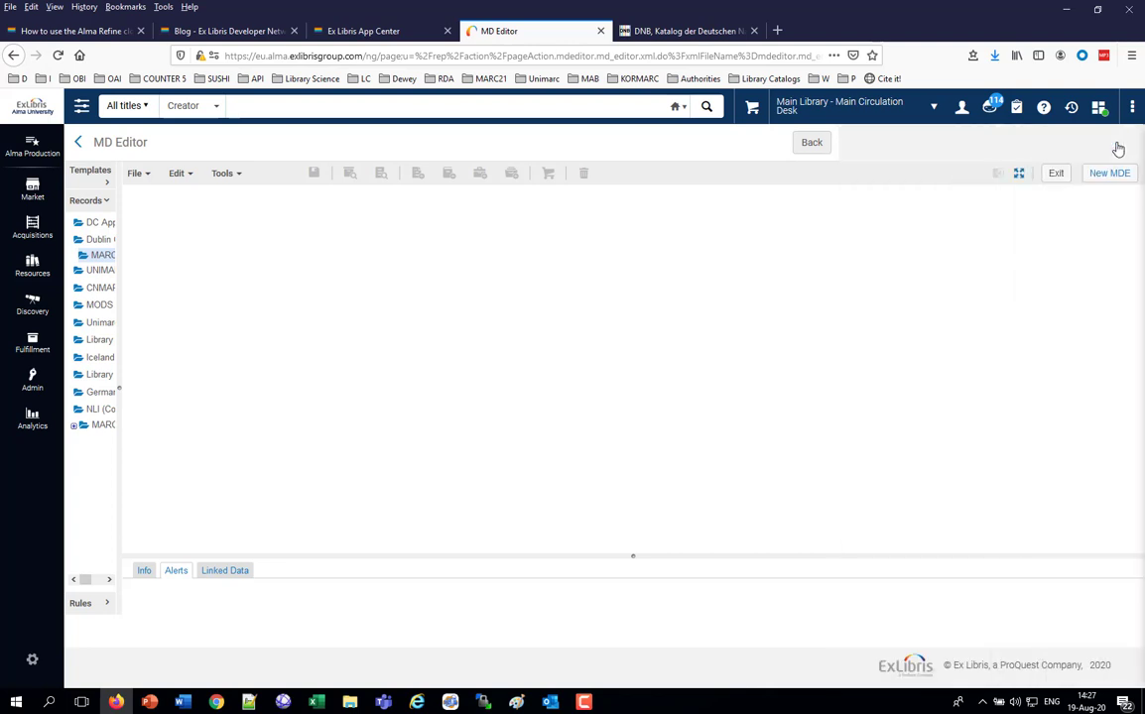
Search all sets in Manage Sets for "EZ" and display the members of the itemized set EZ
click(33, 384)
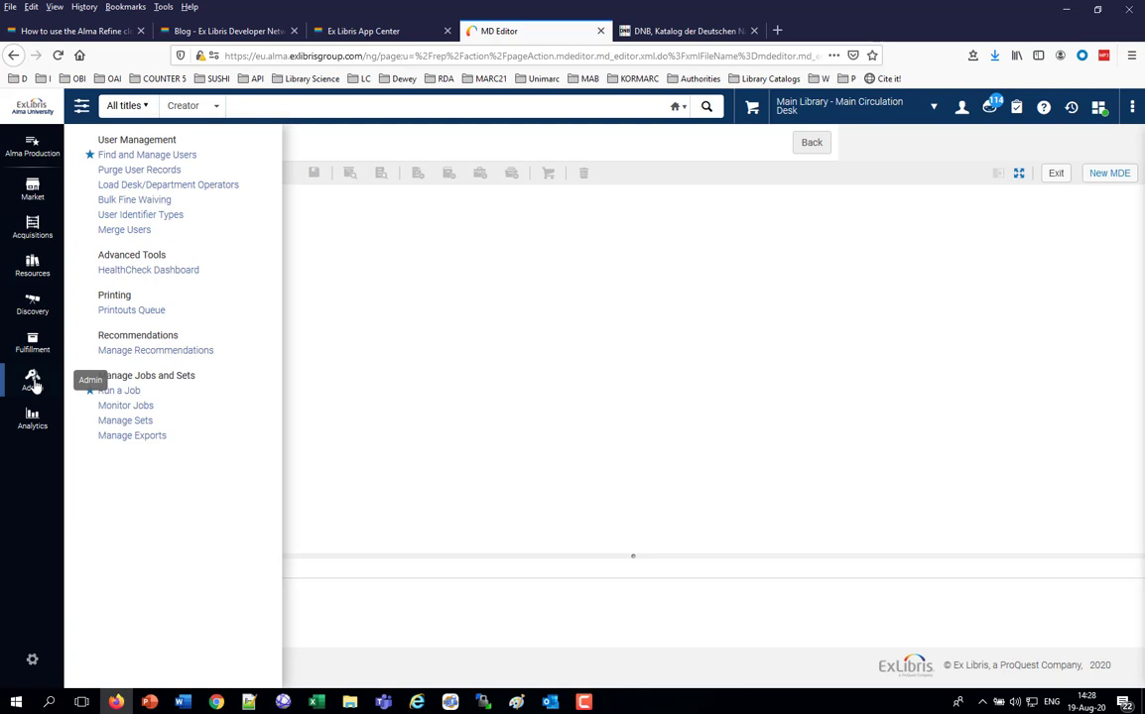
click(127, 422)
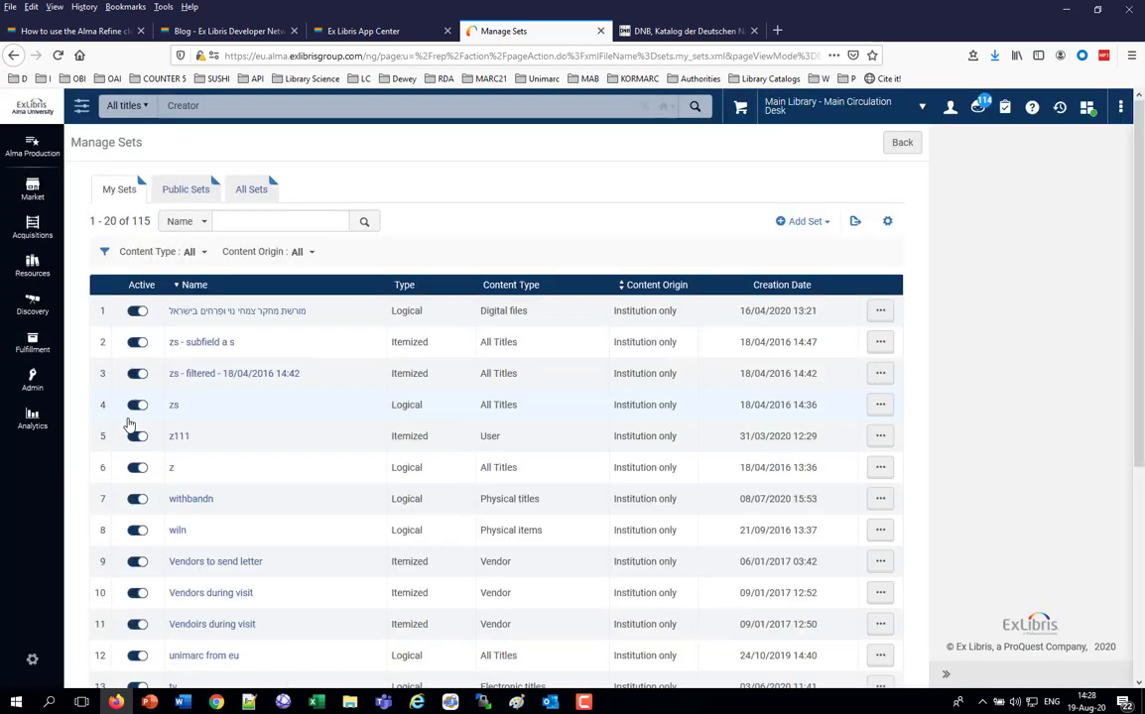
click(236, 199)
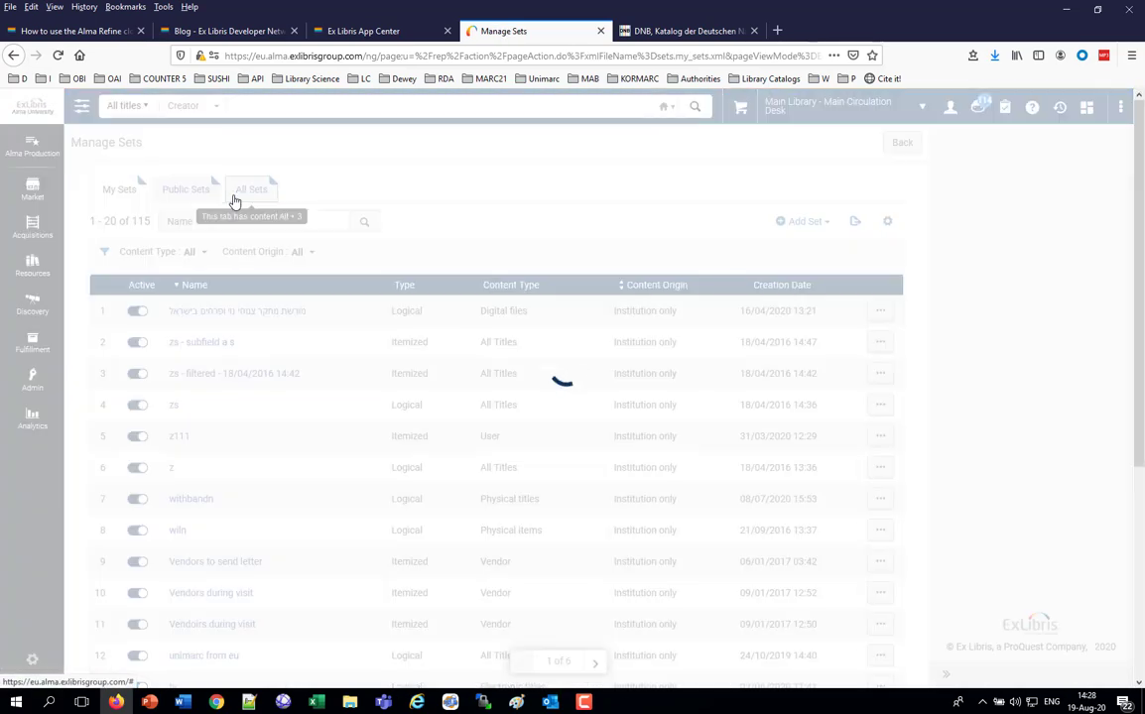
click(244, 218)
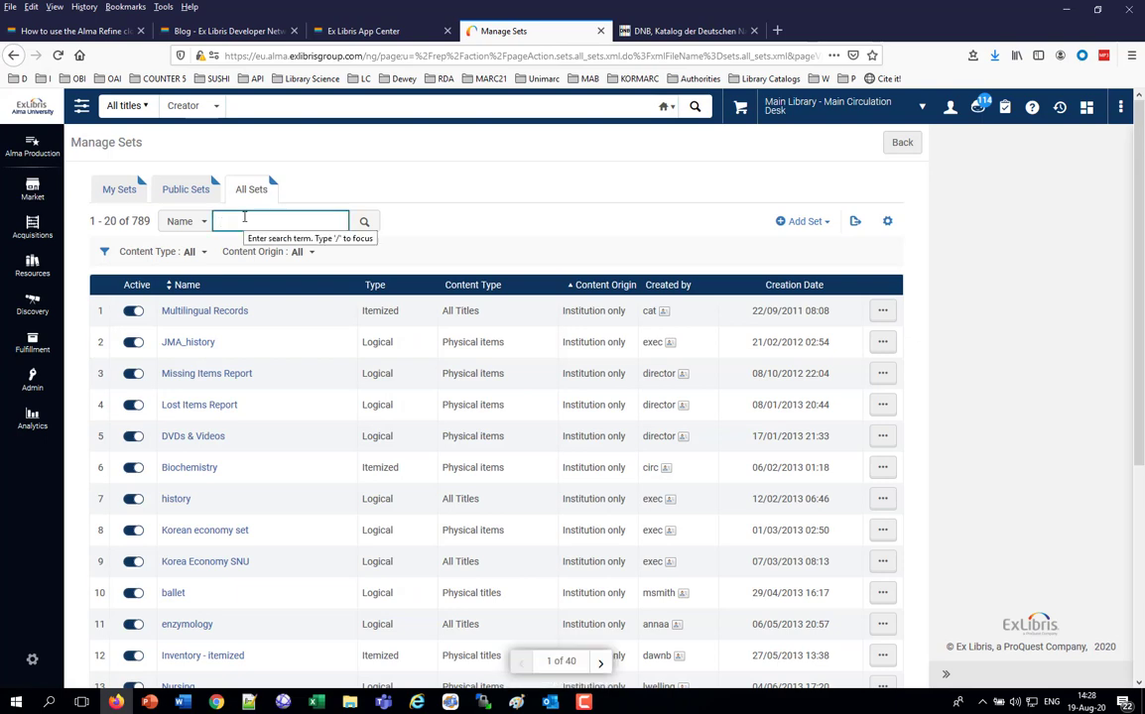
text(EZ)
key(Return)
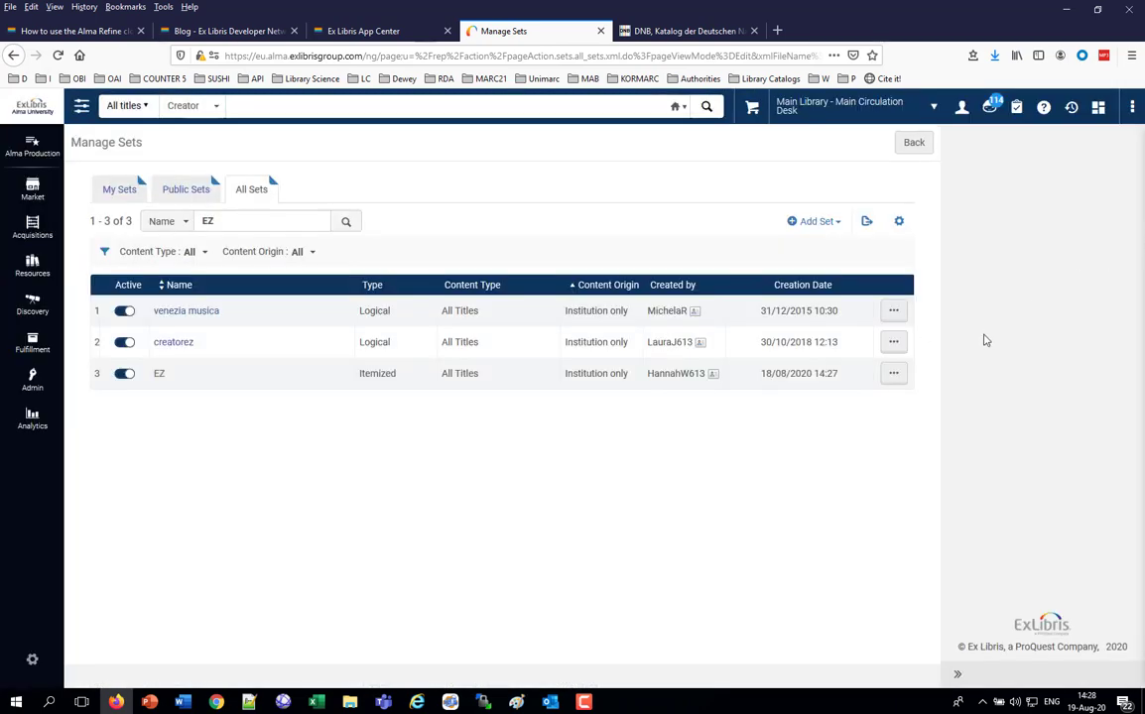
click(898, 374)
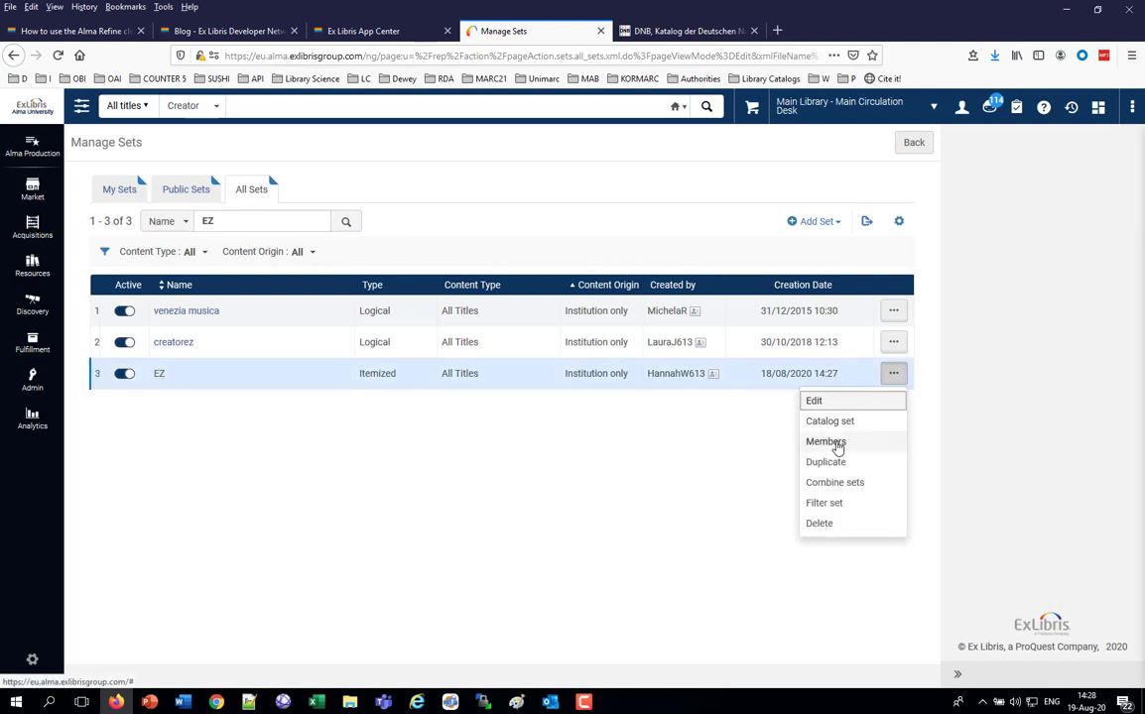
click(838, 445)
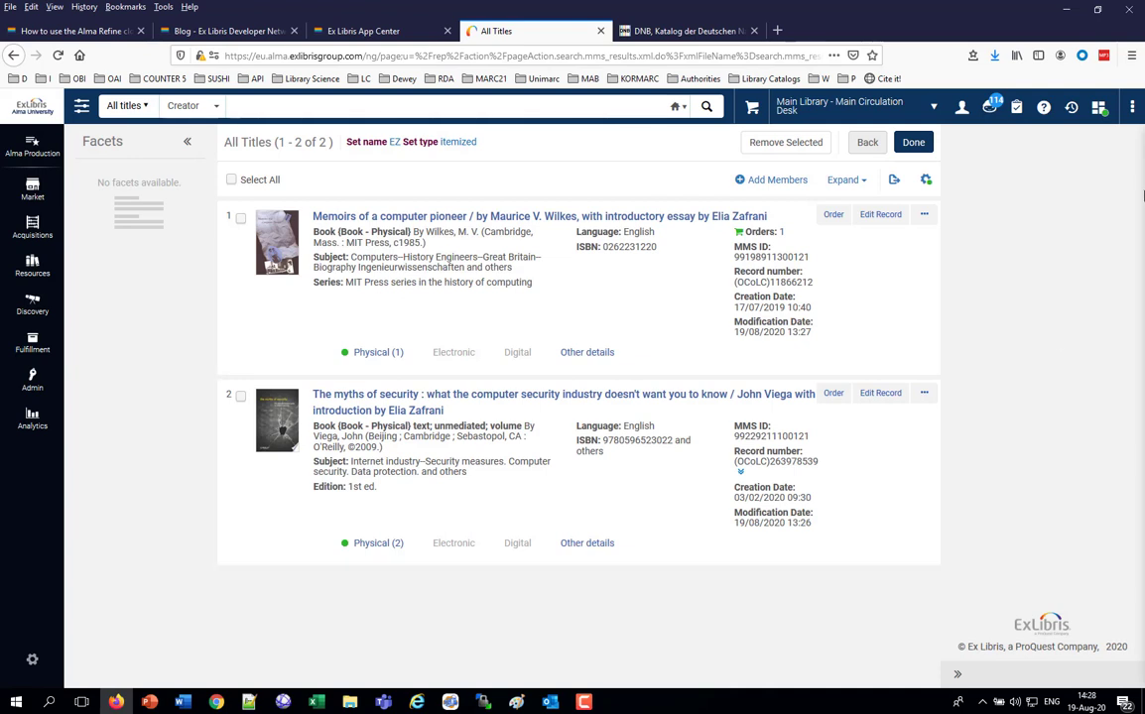
Open the Alma Refine cloud app and begin refining the set EZ with the GND service
click(1099, 108)
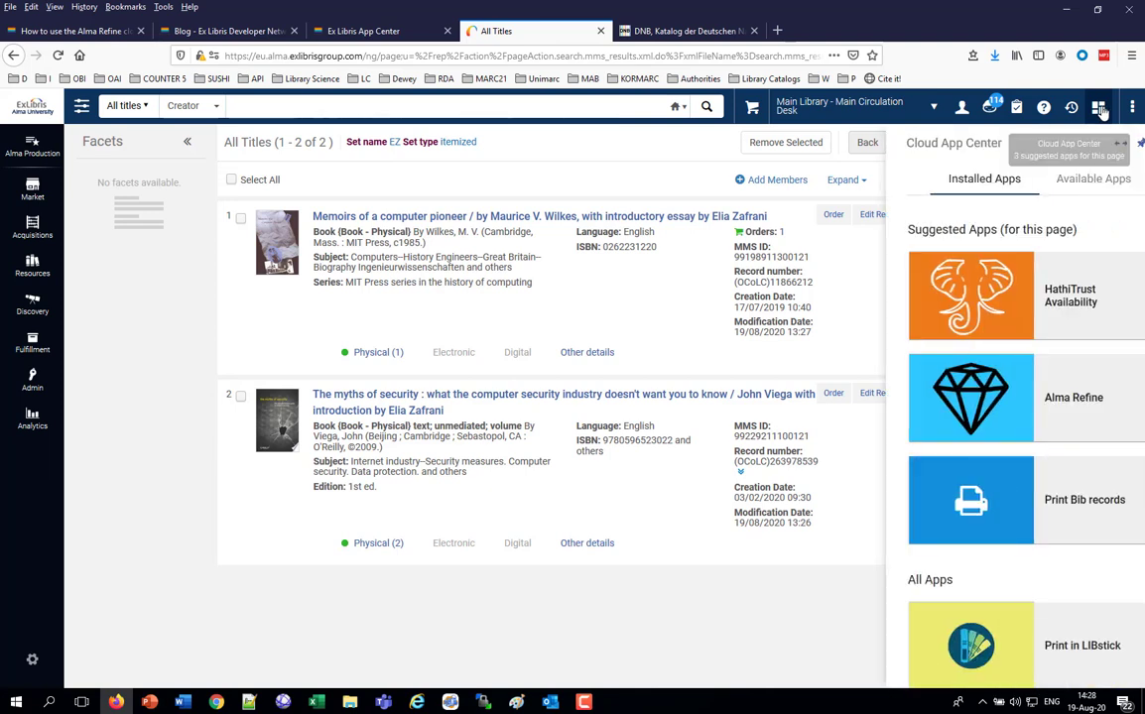
click(1030, 405)
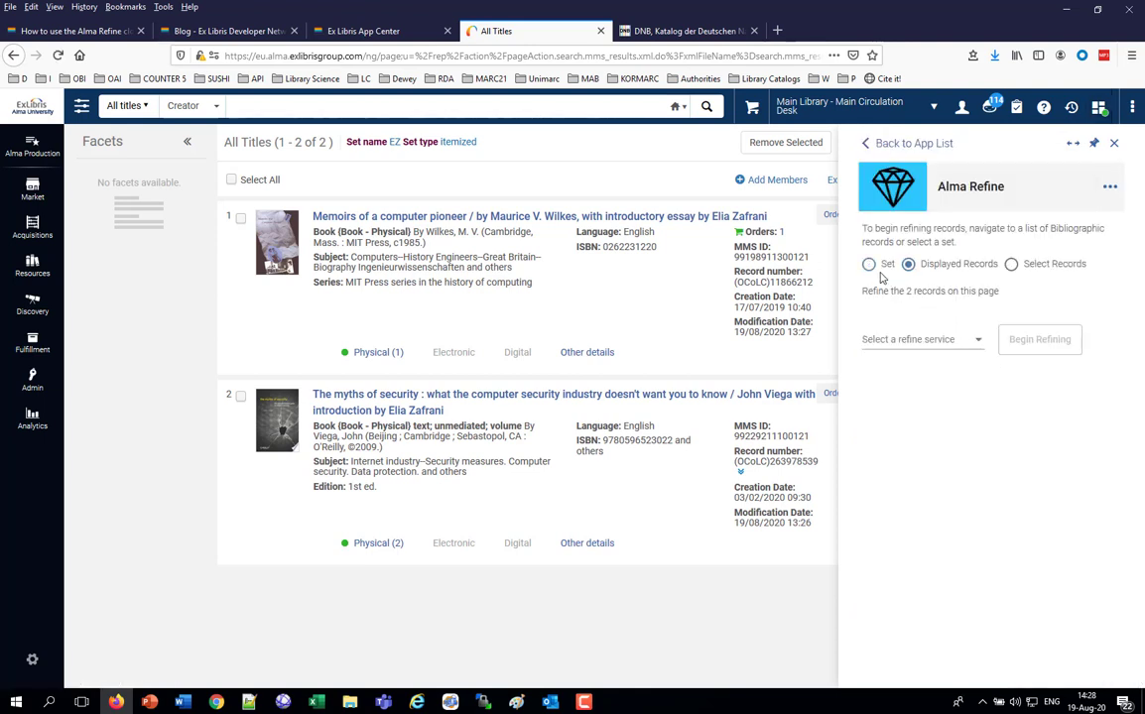
click(868, 266)
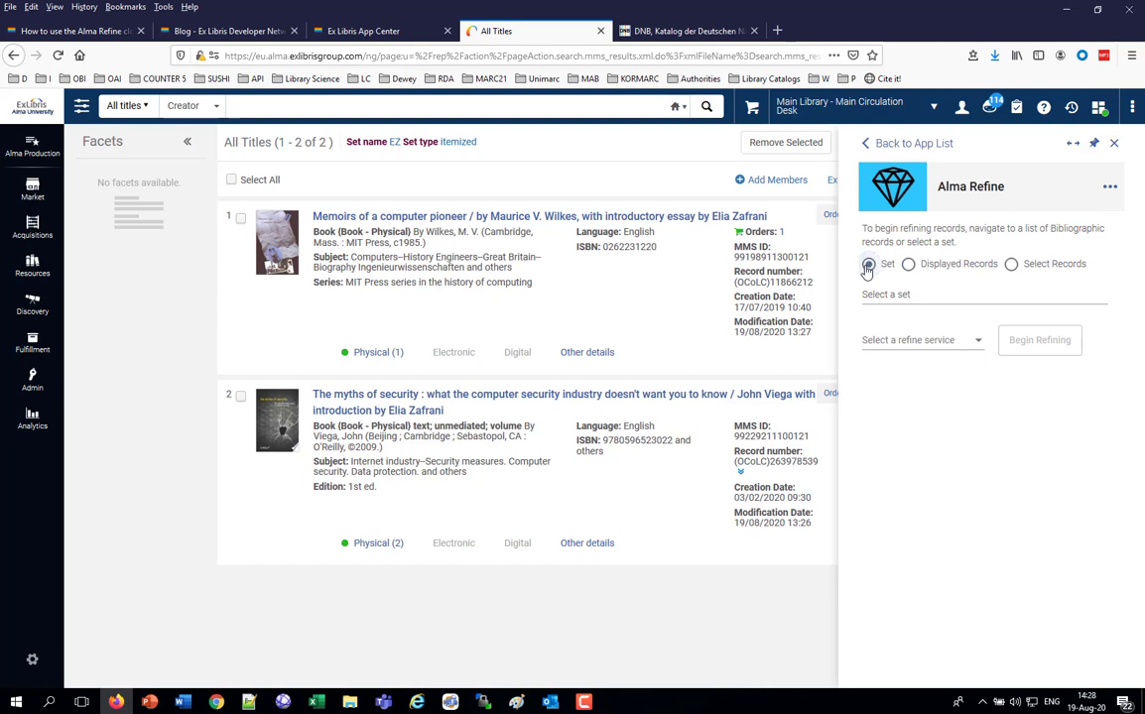
click(889, 296)
text(EZ)
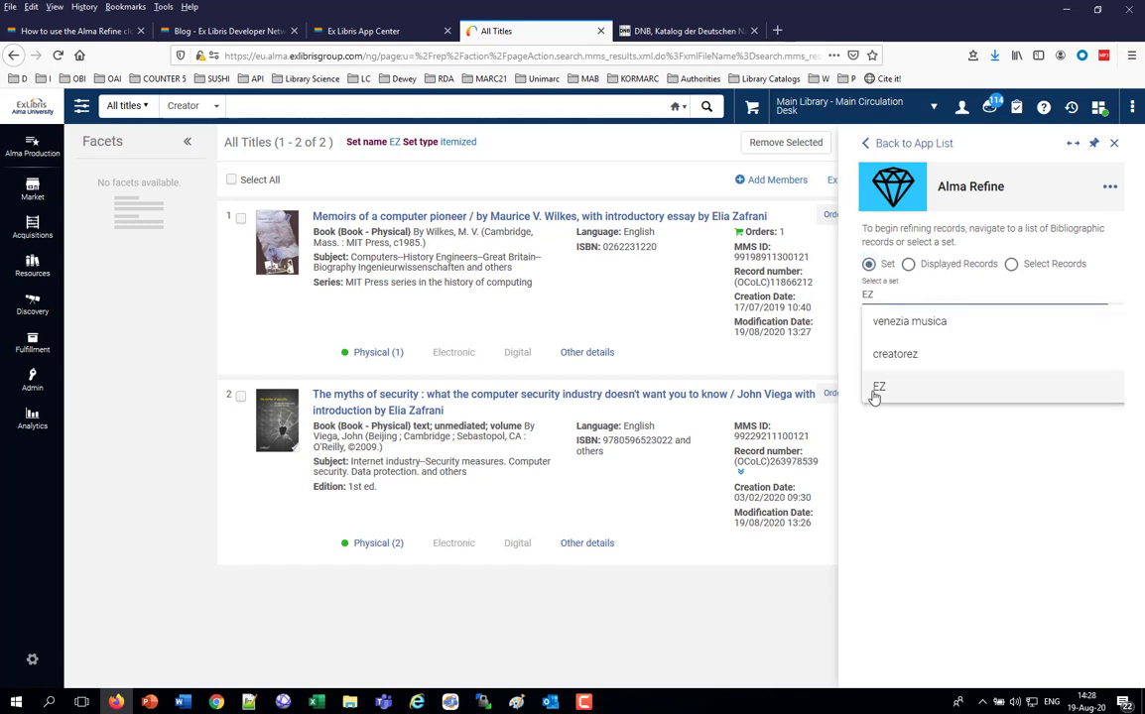
click(877, 388)
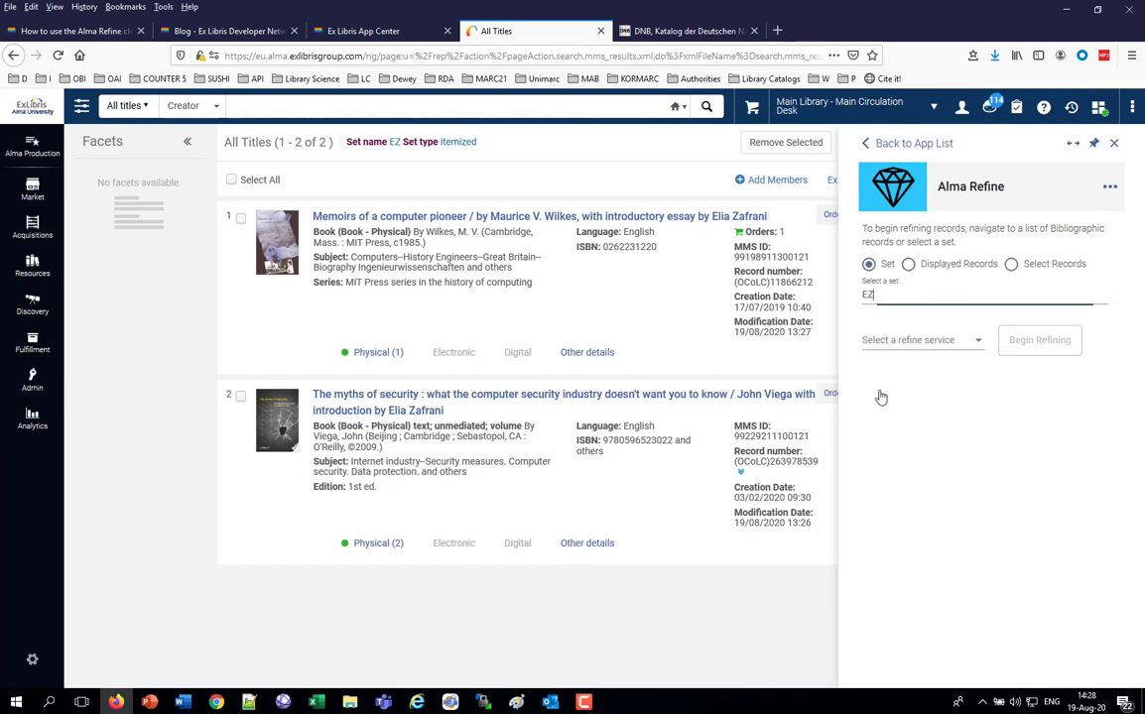
click(940, 342)
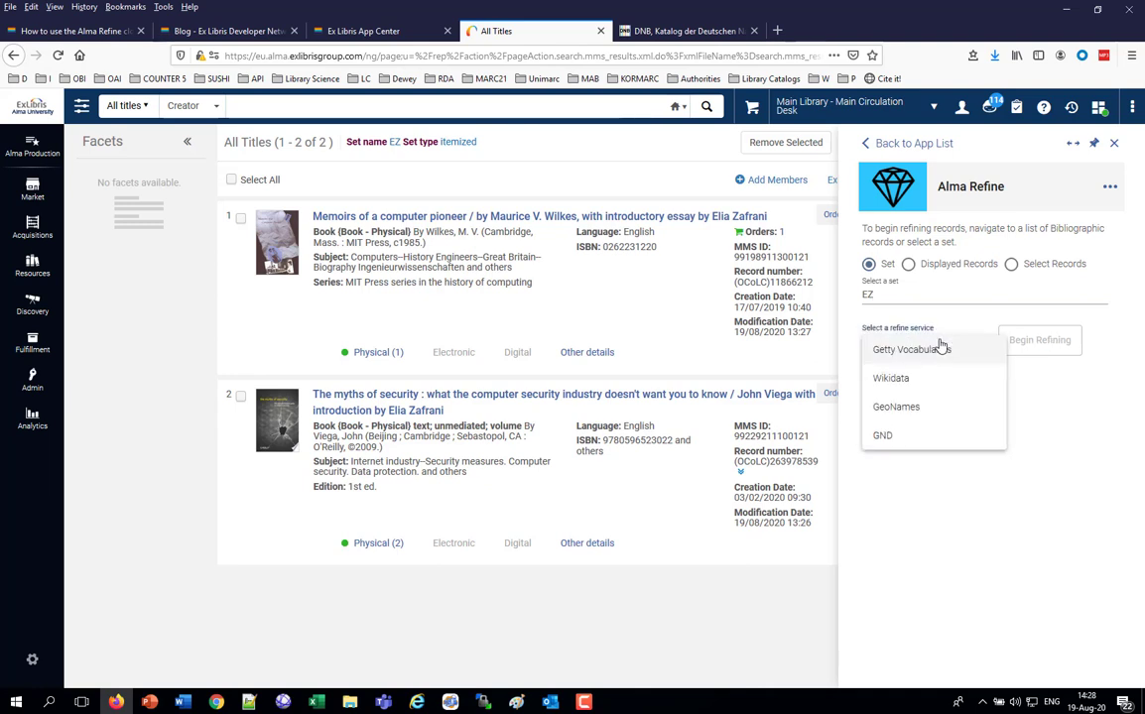
click(884, 435)
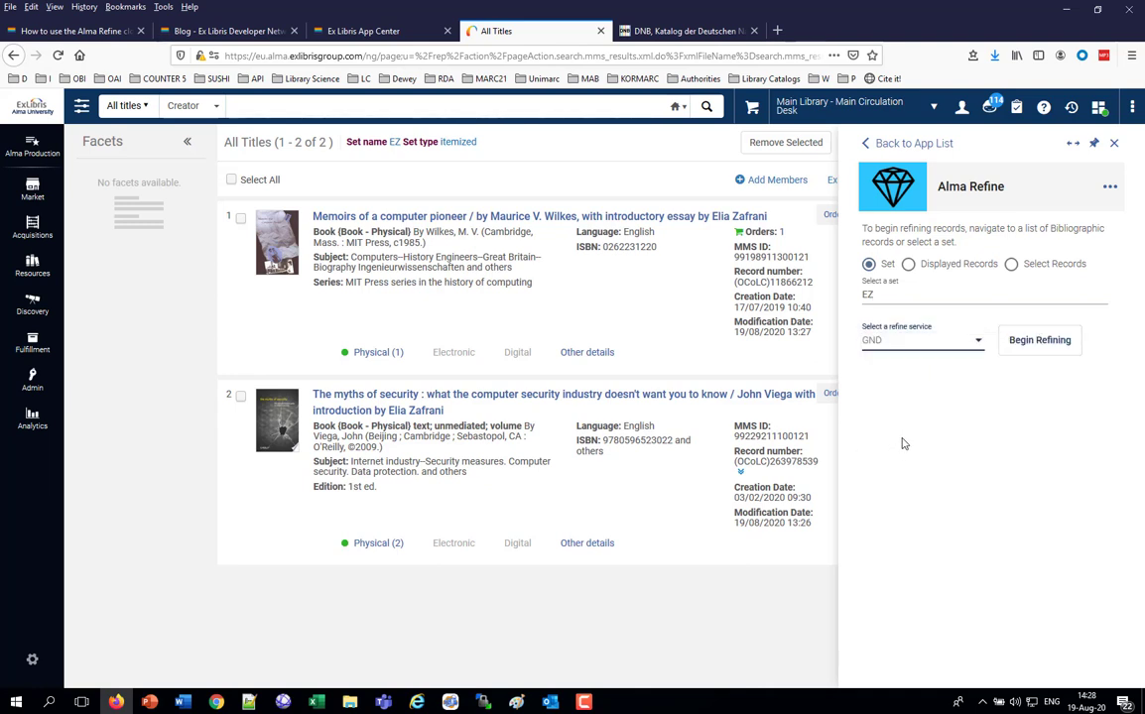
click(1037, 347)
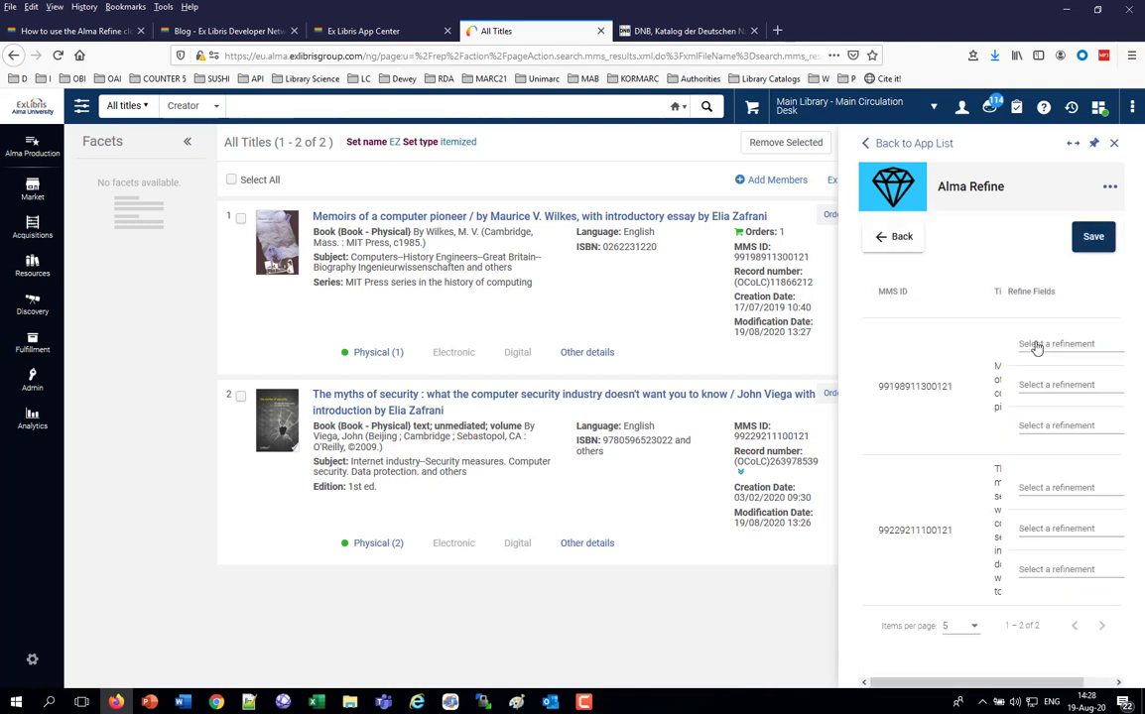
Expand Alma Refine and match the 650 fields of "Memoirs of a computer pioneer" to Ingenieurwissenschaften and Engineering Data Management
click(1072, 145)
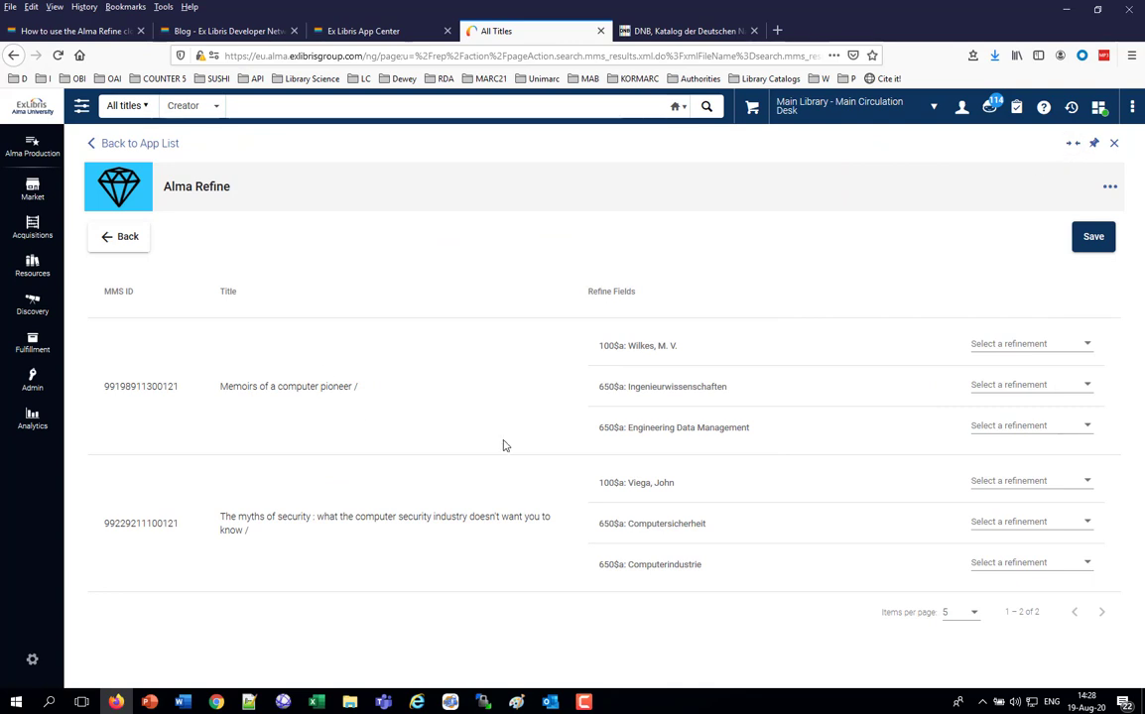
click(1007, 387)
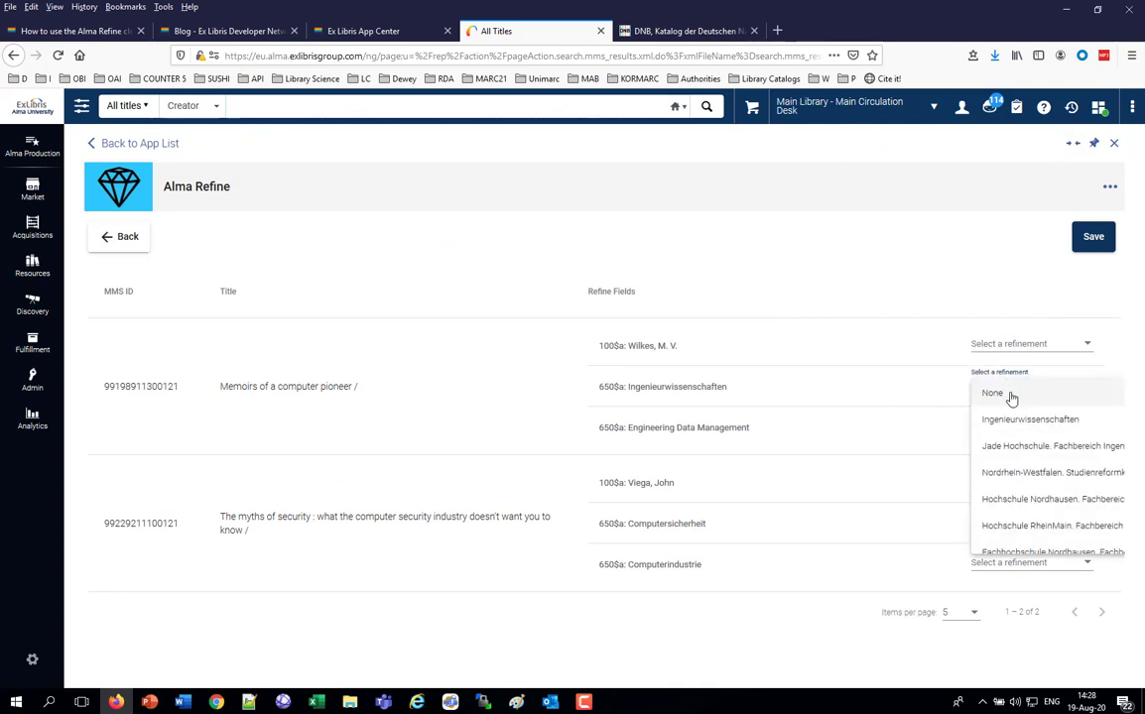
click(1016, 420)
click(1014, 427)
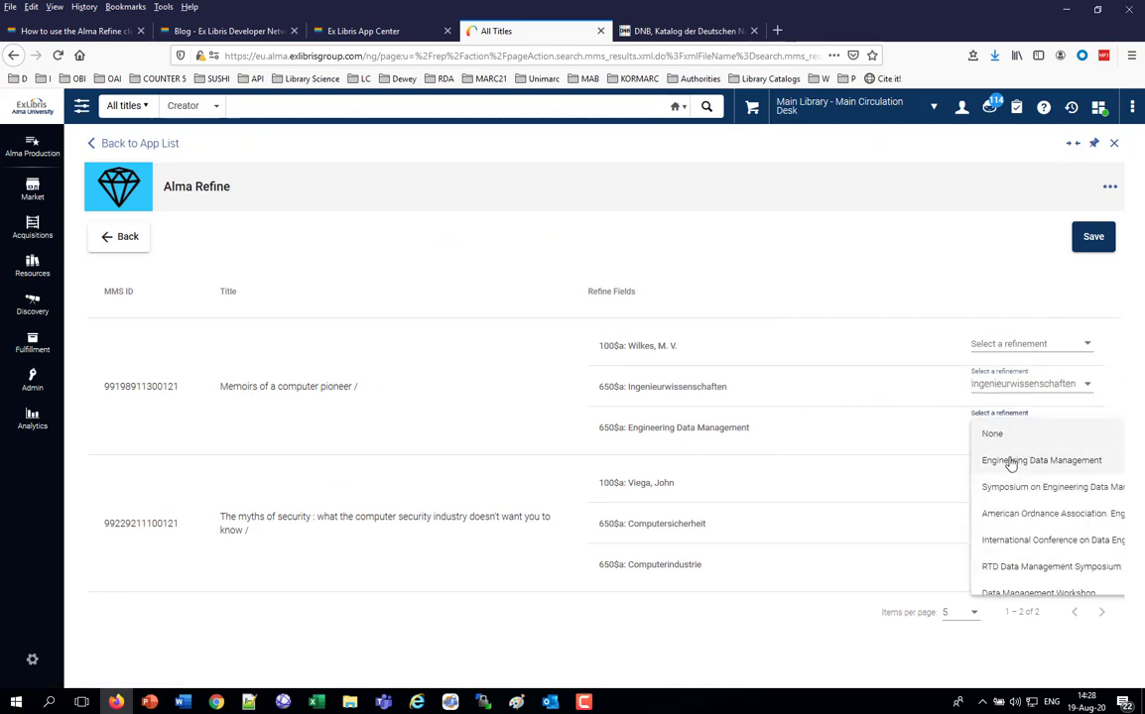
click(1011, 462)
Match the 650 fields of "The myths of security" to Computersicherheit and Computerindustrie, and save the refinements for the set
click(1004, 523)
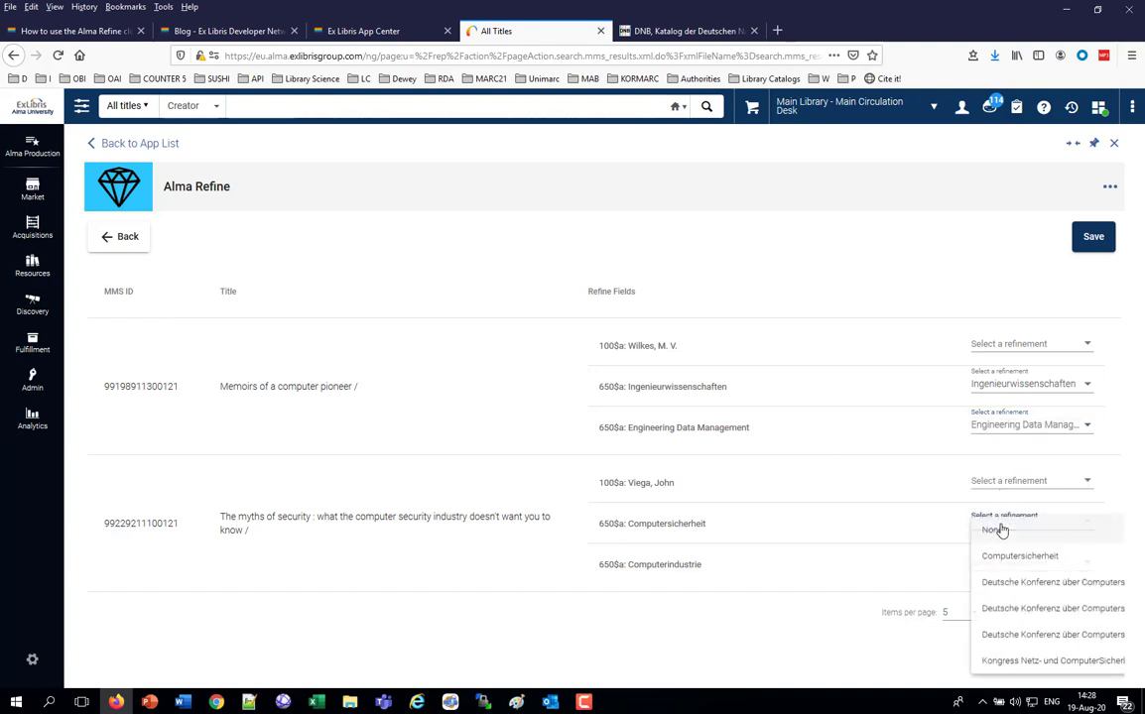
click(1007, 558)
click(1005, 565)
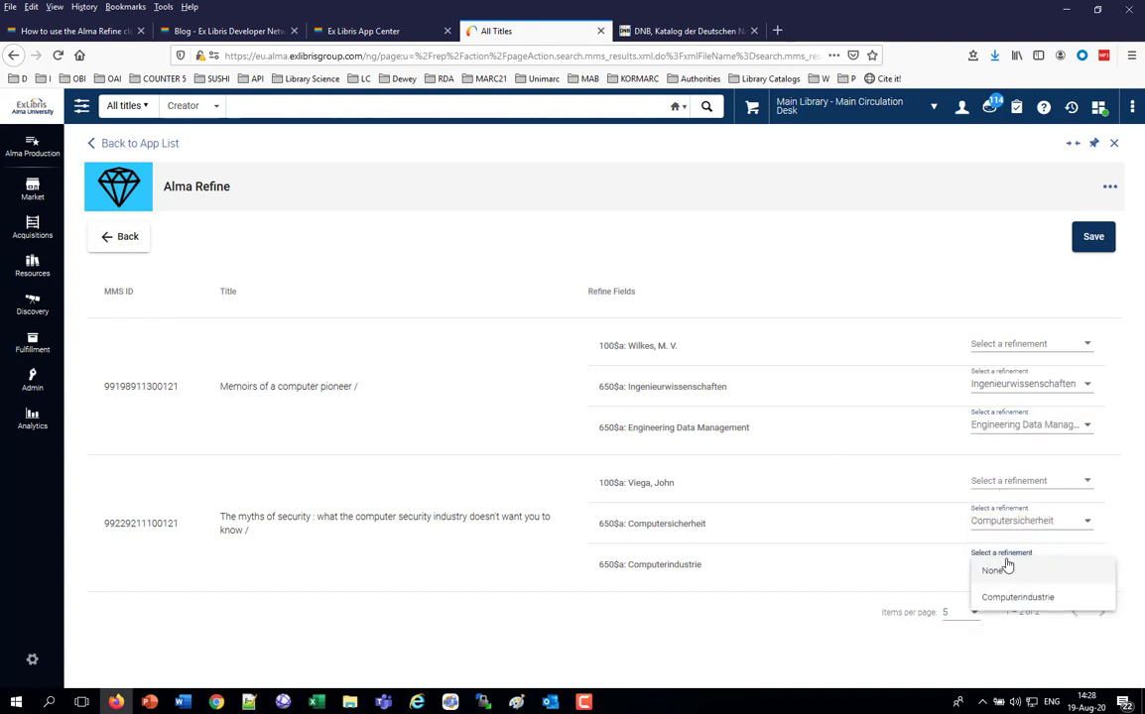
click(1005, 596)
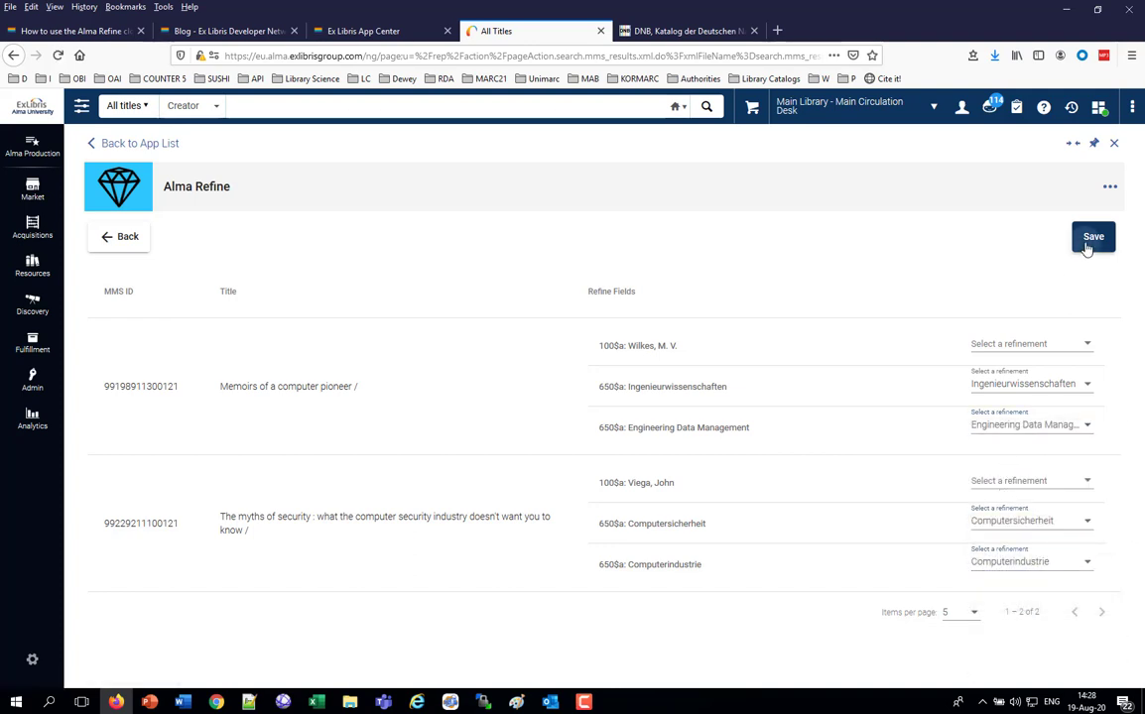
click(1087, 247)
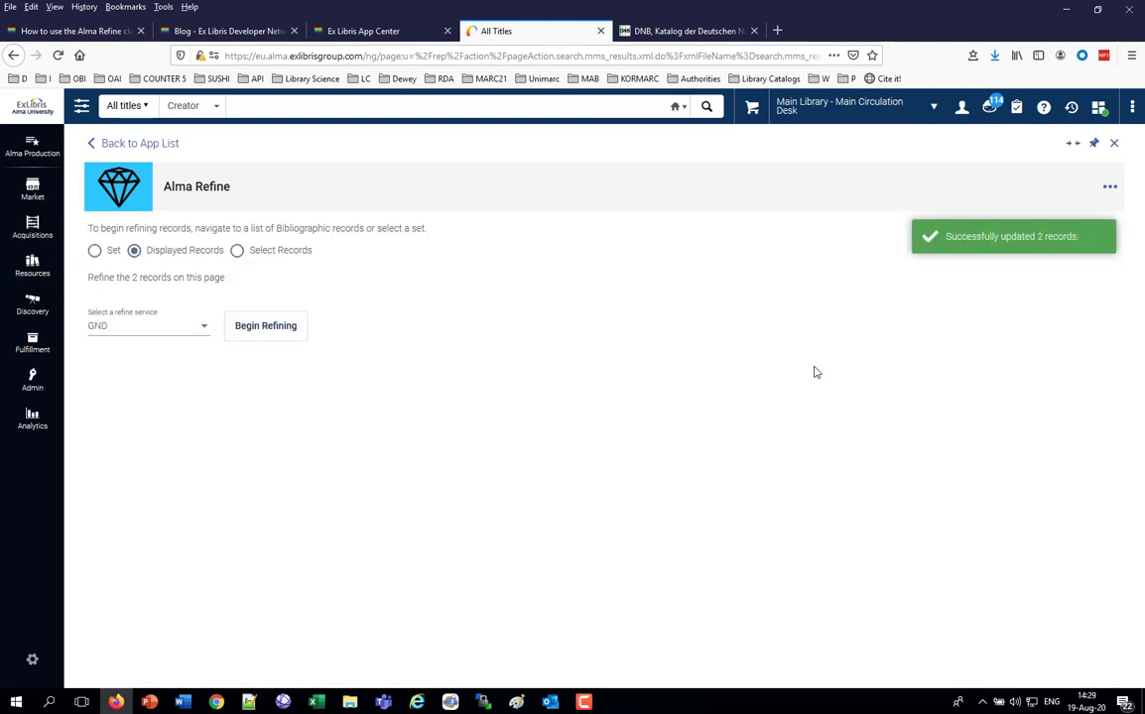
Close Alma Refine and examine the GND URIs in the 650 fields of the "Memoirs of a computer pioneer" record
click(1073, 145)
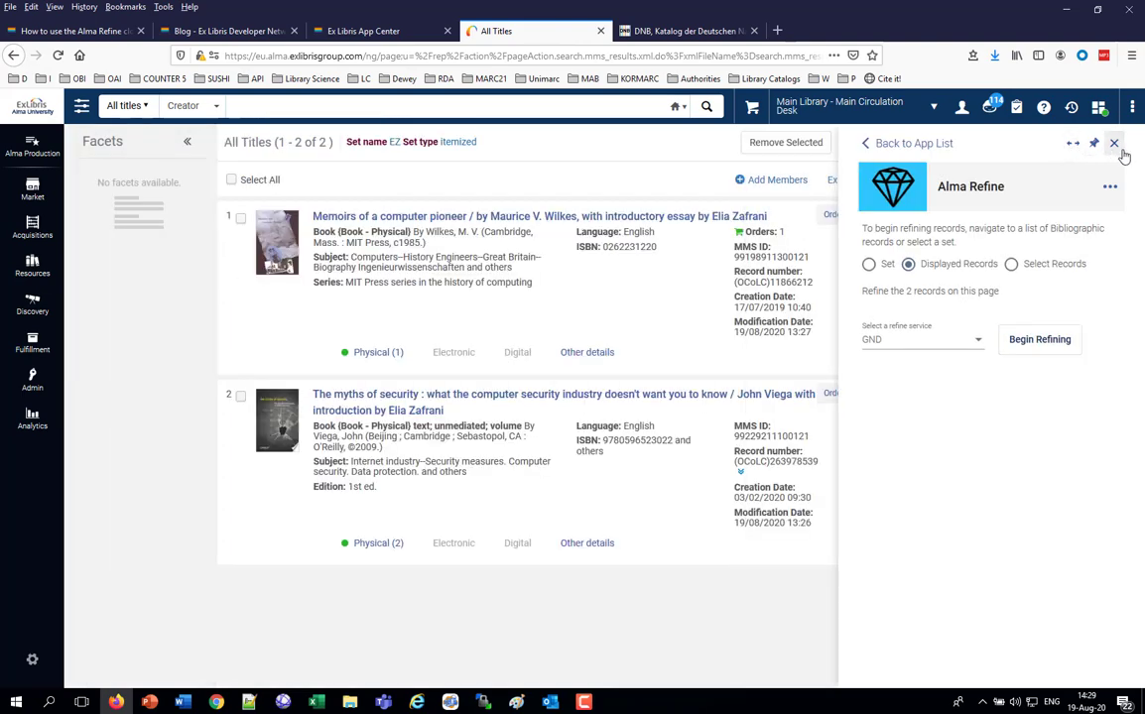
click(1114, 144)
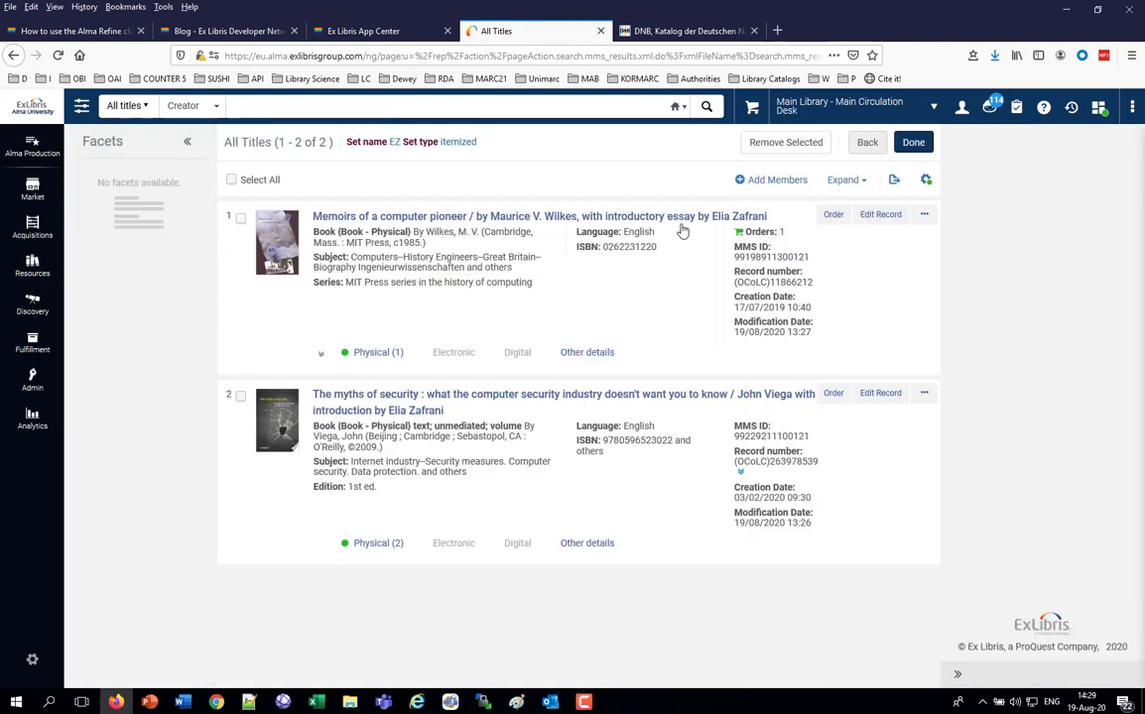
click(568, 218)
scroll(566, 225, down, 2)
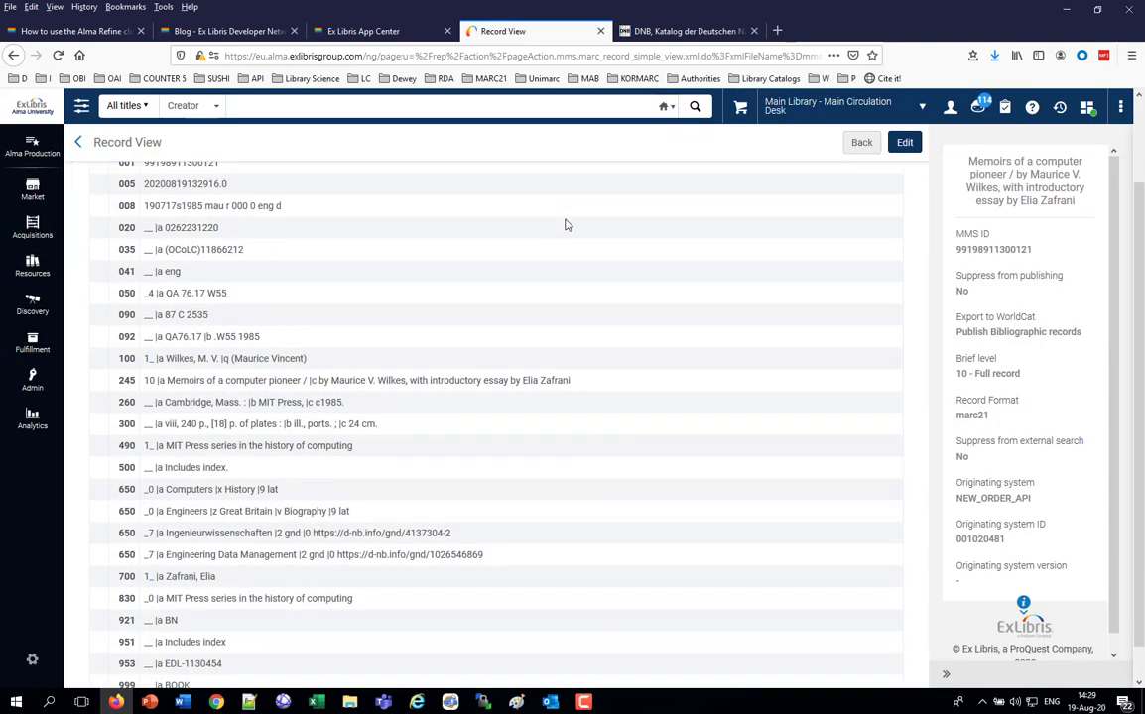
scroll(565, 225, down, 1)
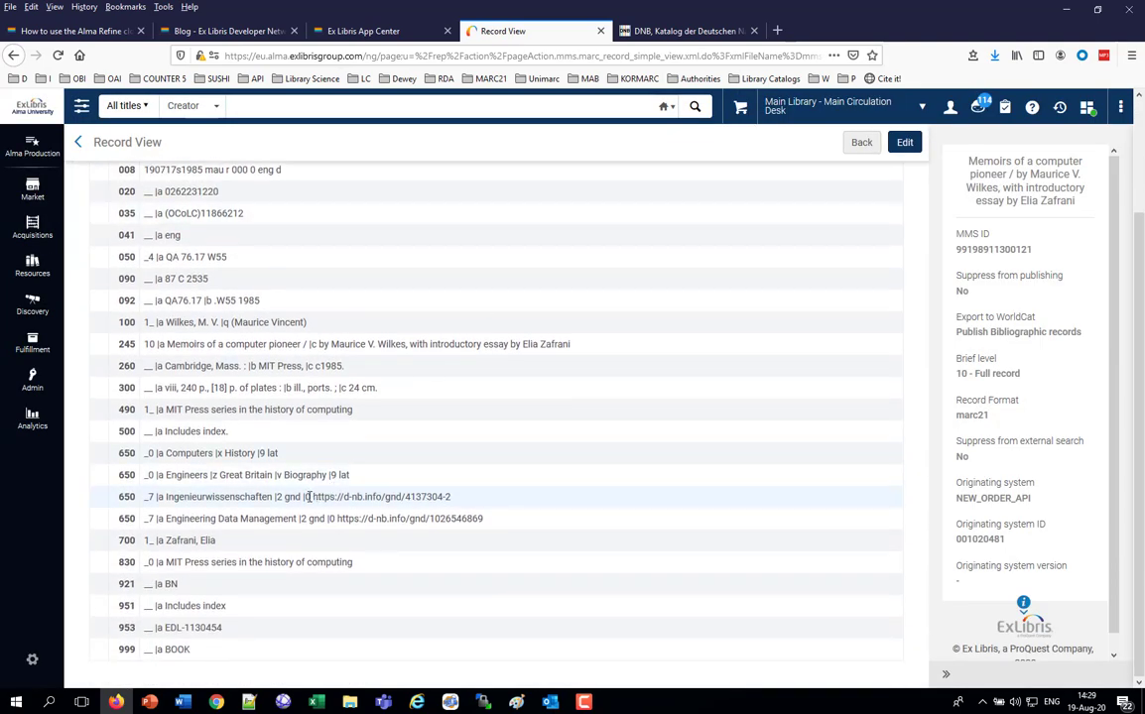
drag(309, 496, 478, 501)
click(861, 144)
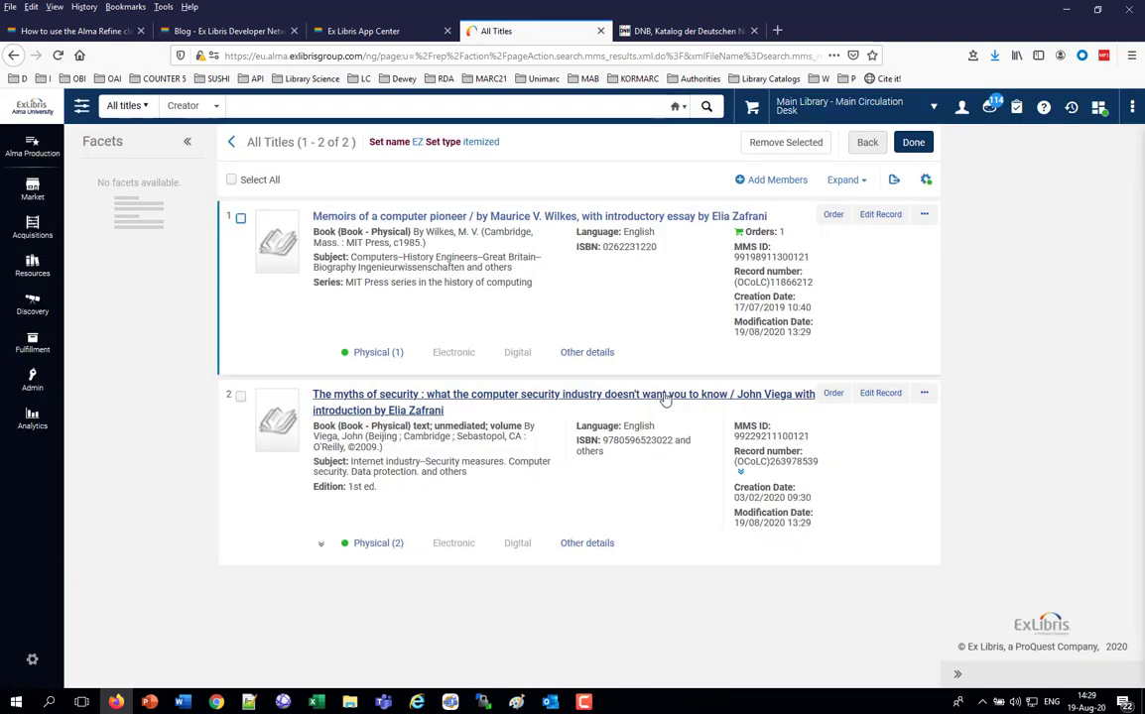
Examine the GND URIs in the 650 fields of "The myths of security" and return to the set's title list
click(664, 397)
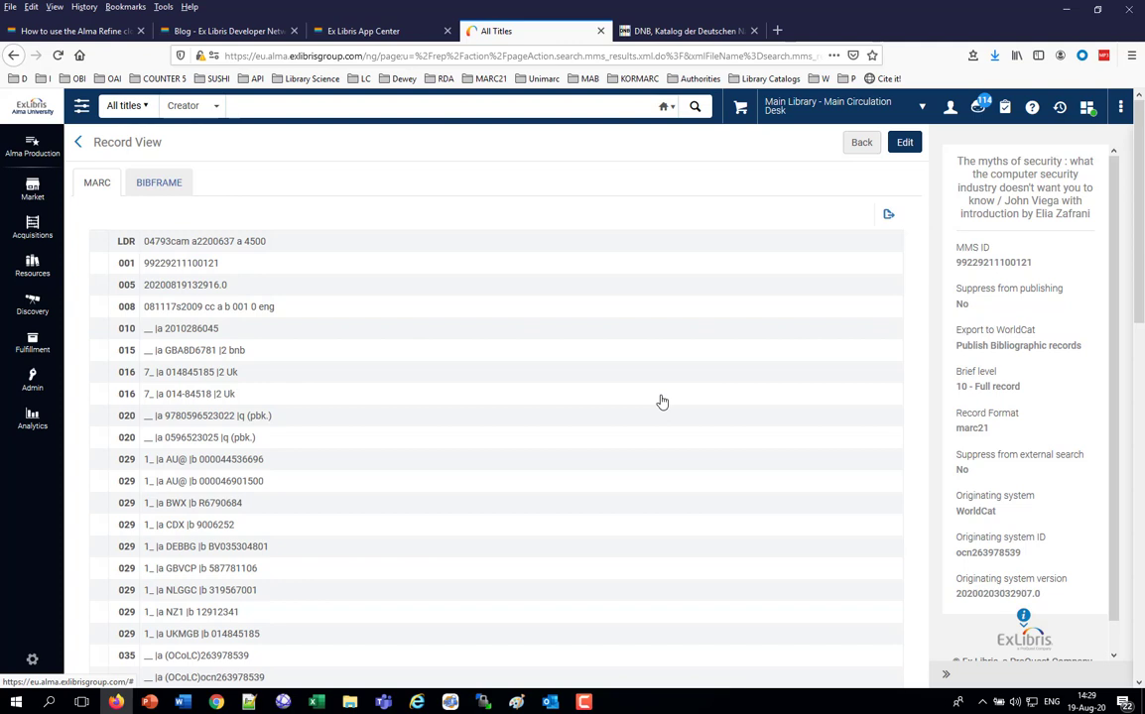
scroll(662, 402, down, 8)
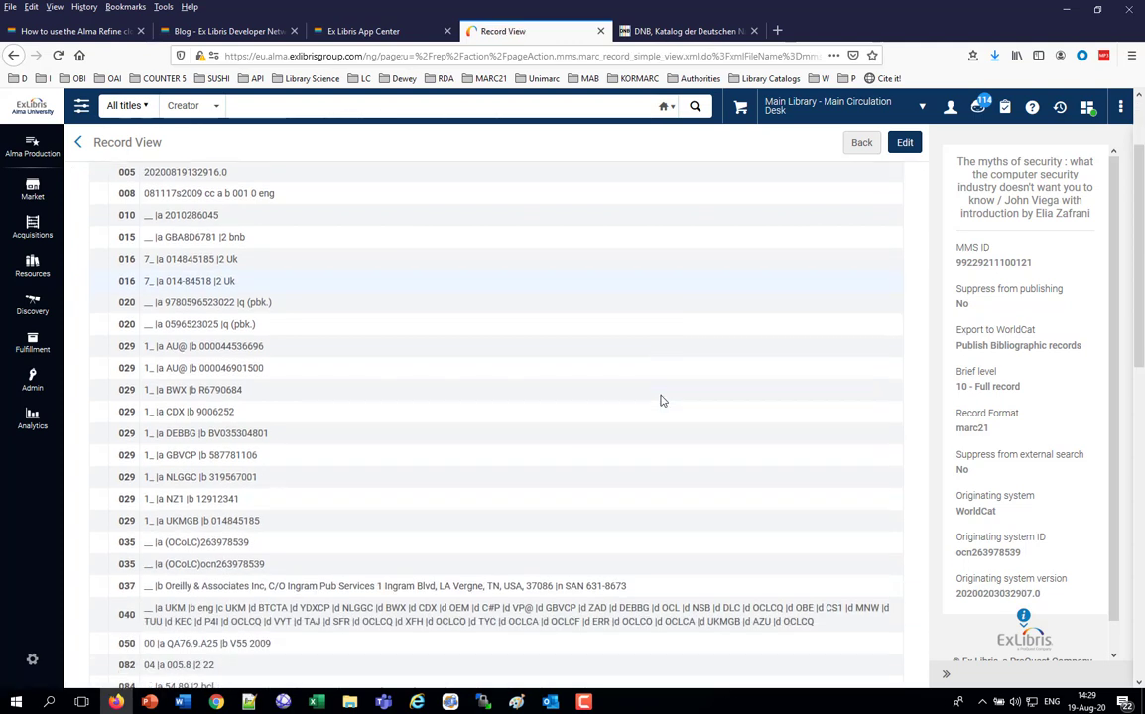
scroll(663, 401, down, 5)
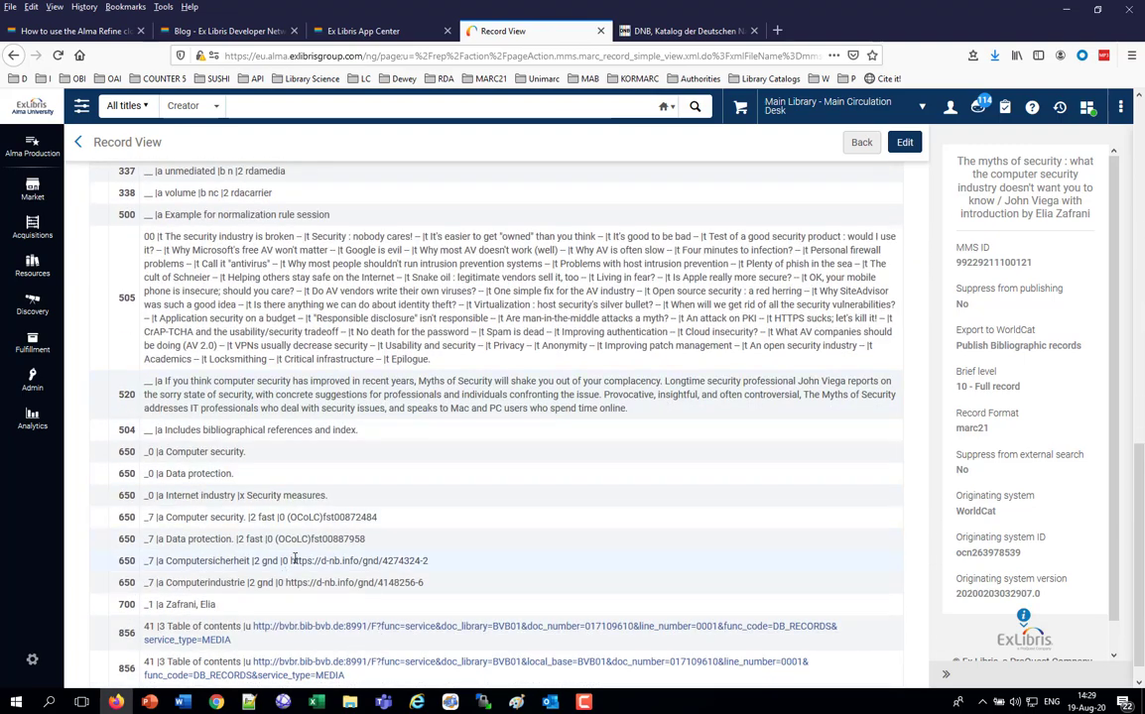
drag(291, 560, 436, 562)
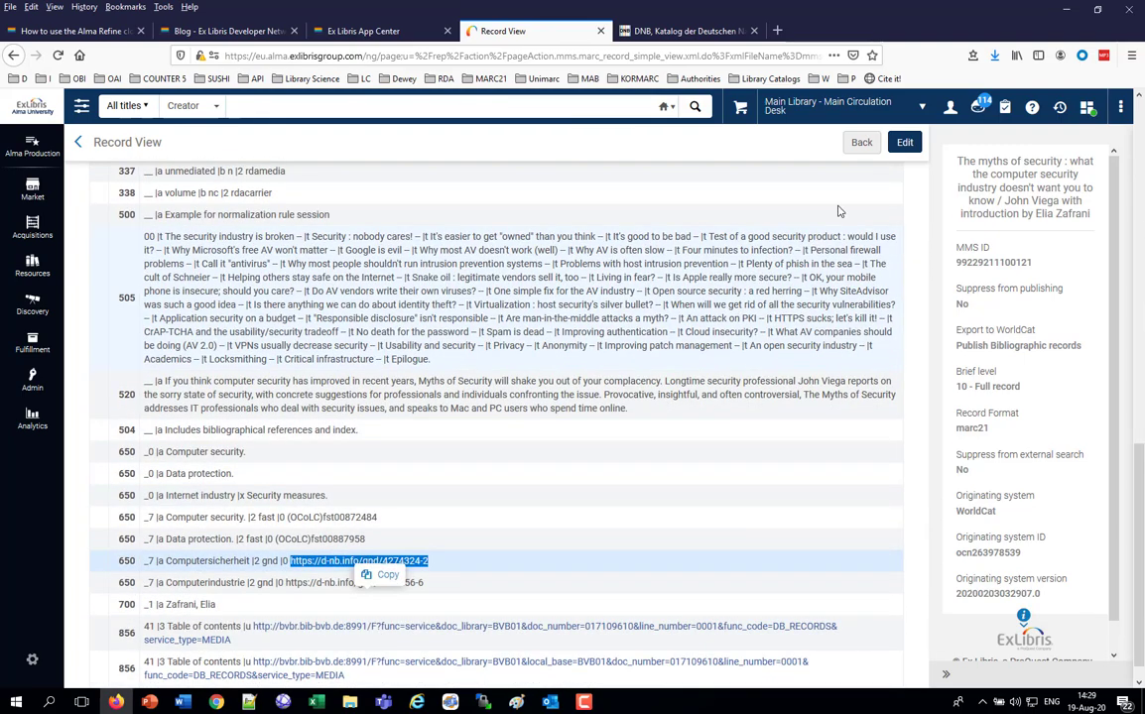
click(862, 144)
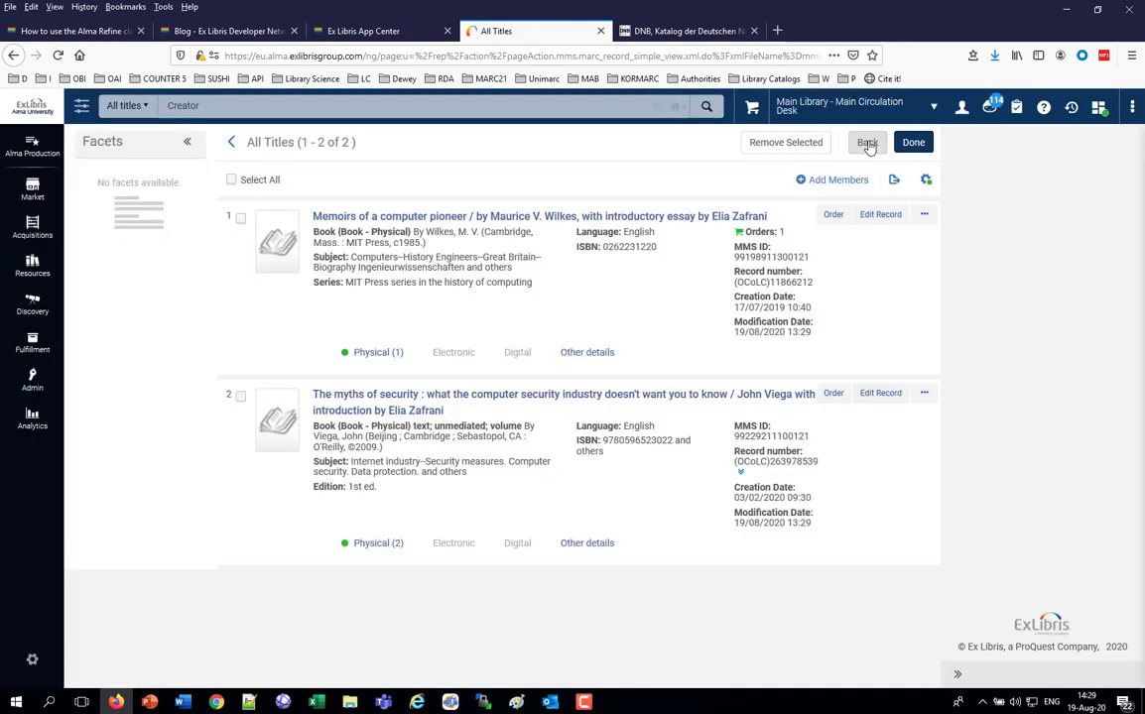